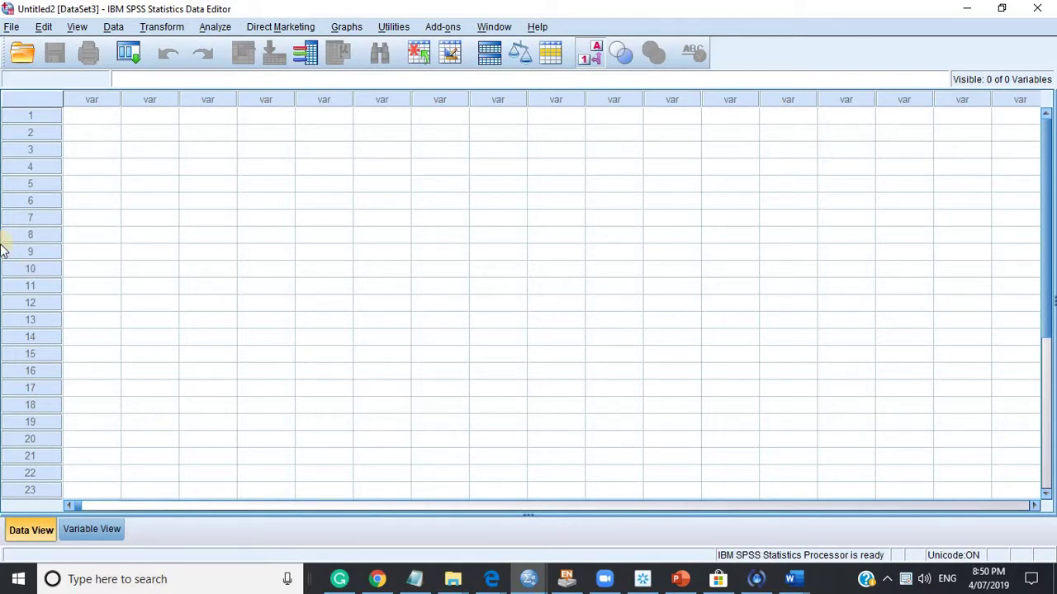
left_click(414, 575)
left_click(275, 256)
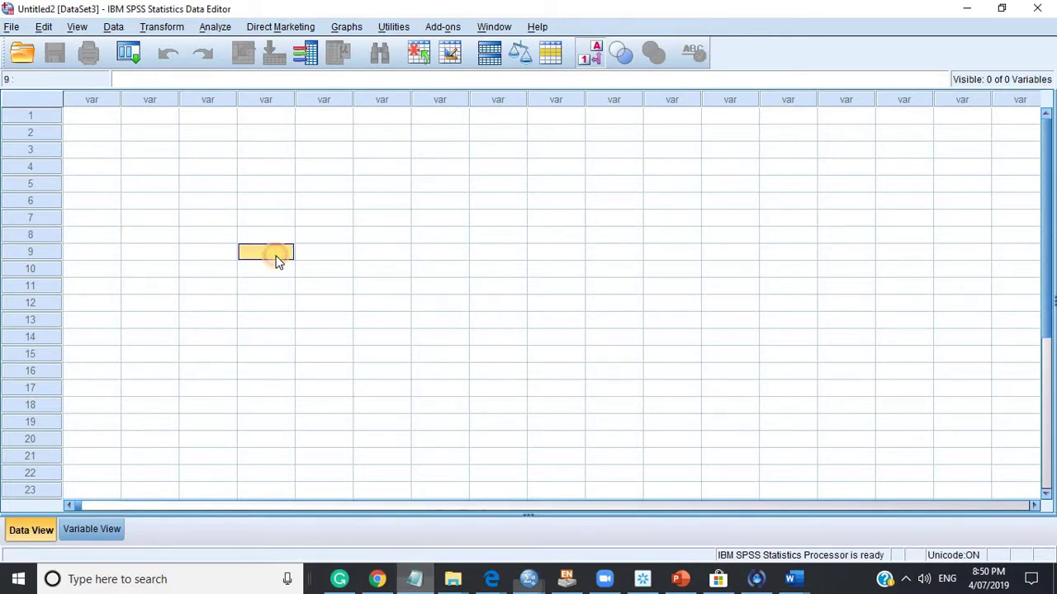
left_click(156, 200)
left_click(118, 156)
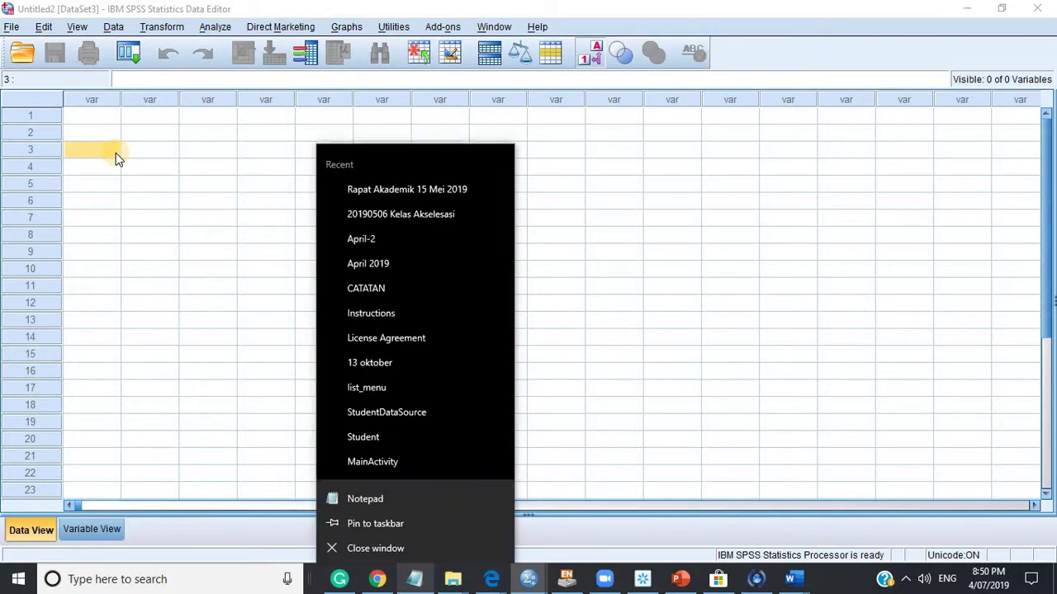
left_click(107, 134)
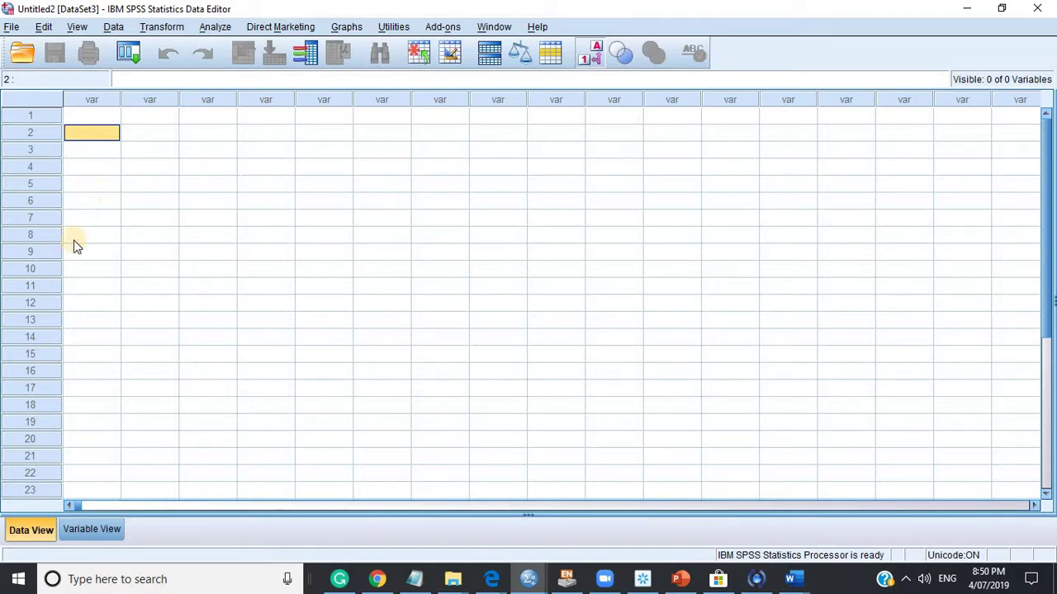
left_click(185, 280)
left_click(79, 530)
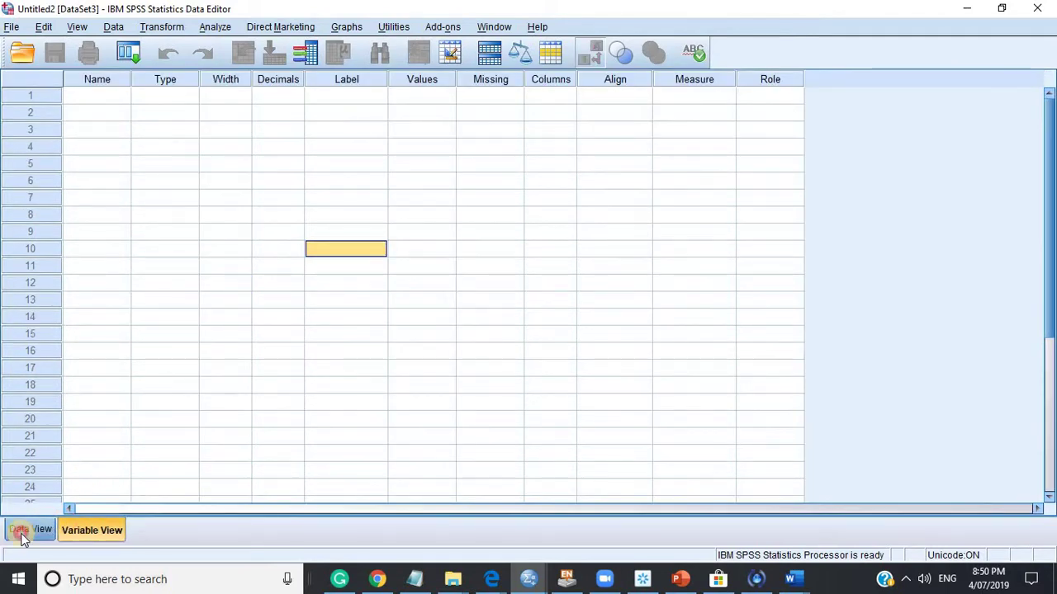
left_click(24, 530)
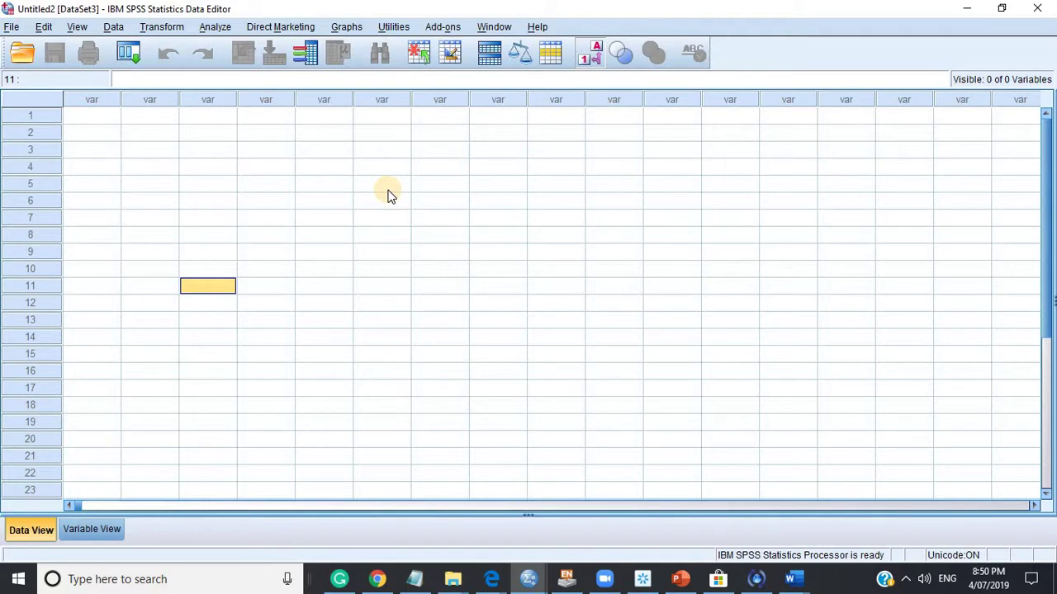
left_click(269, 223)
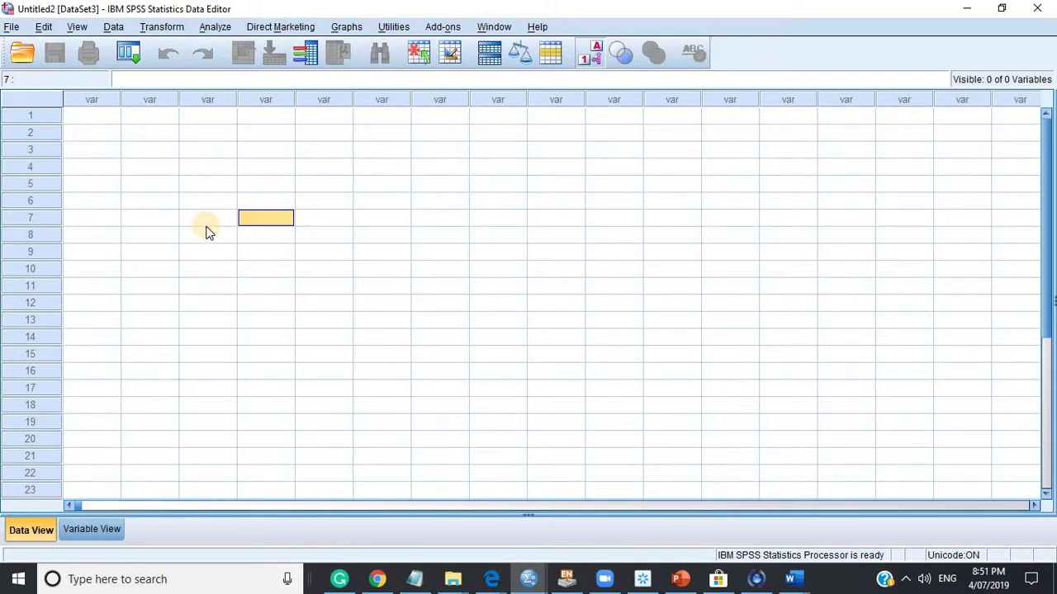
left_click(190, 205)
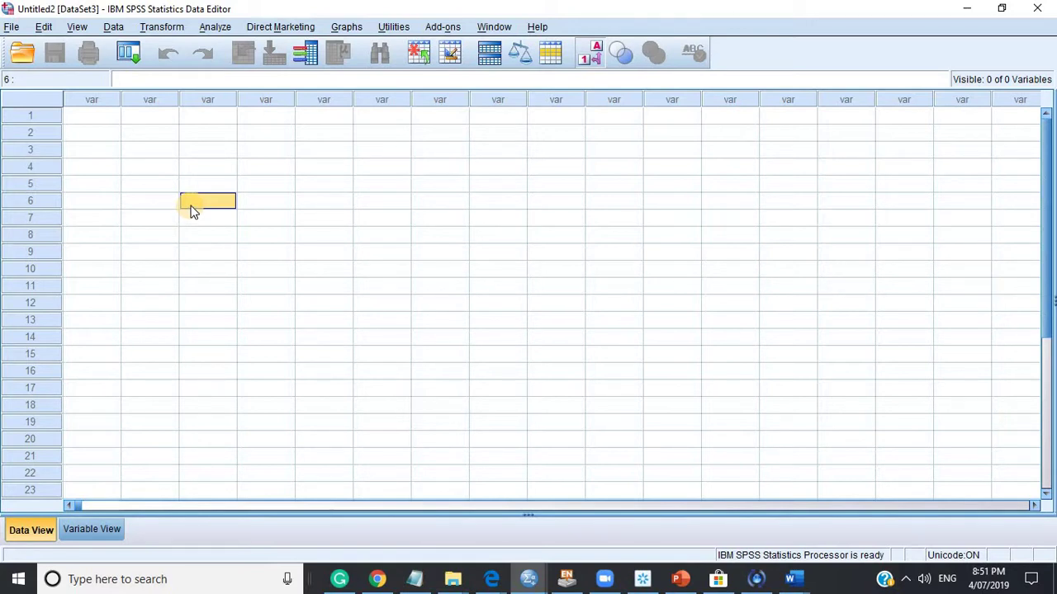
left_click(184, 269)
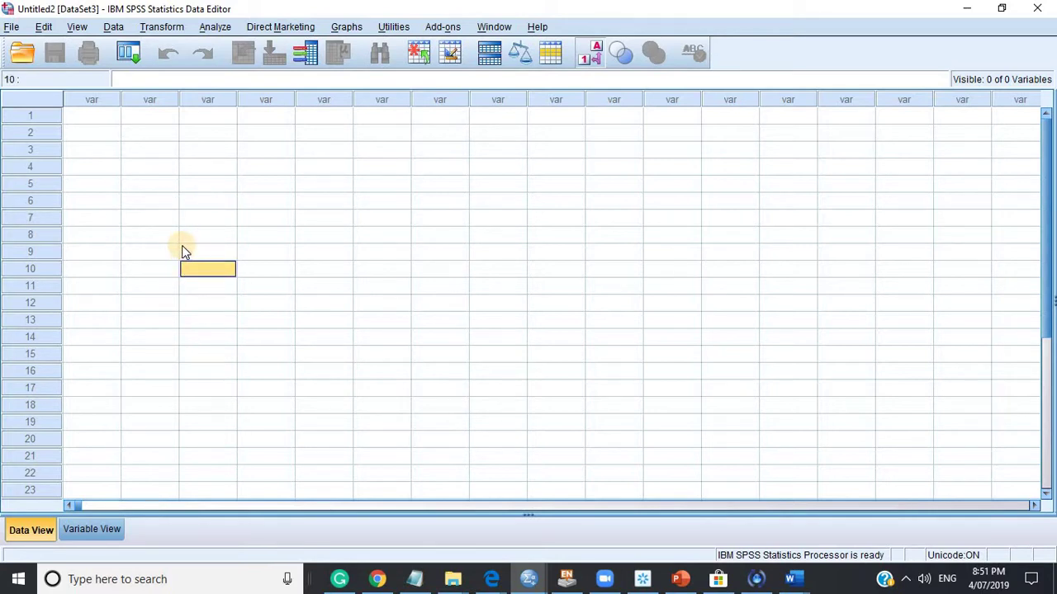
left_click(196, 206)
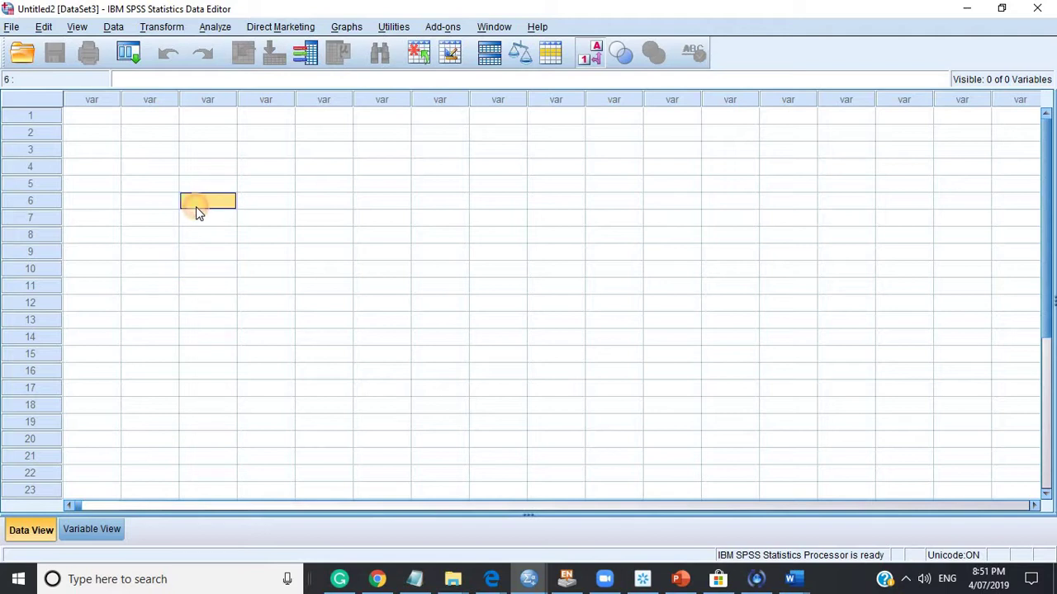
left_click(176, 270)
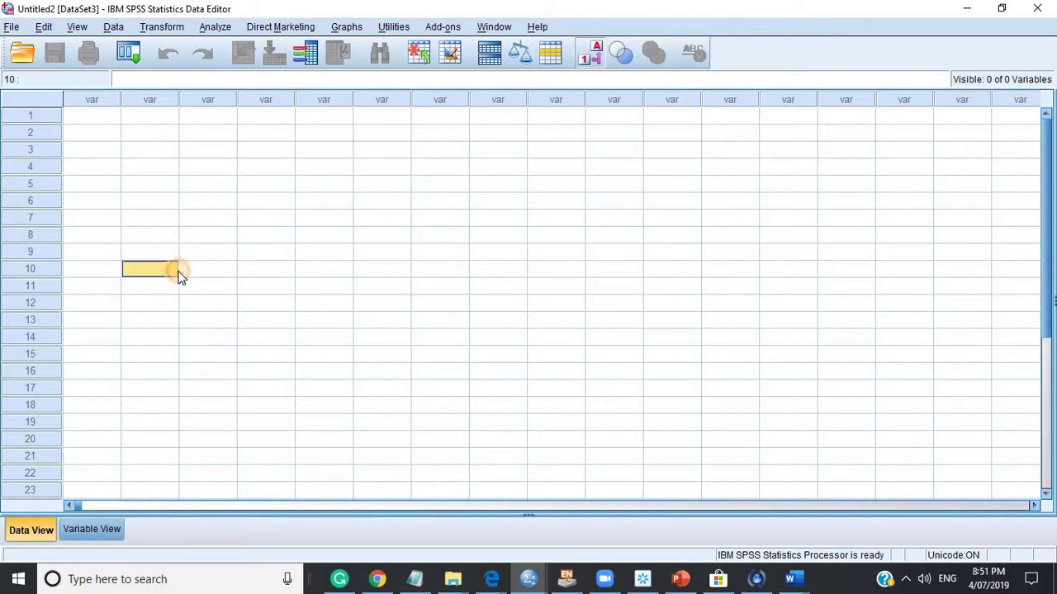
left_click(147, 373)
left_click(258, 235)
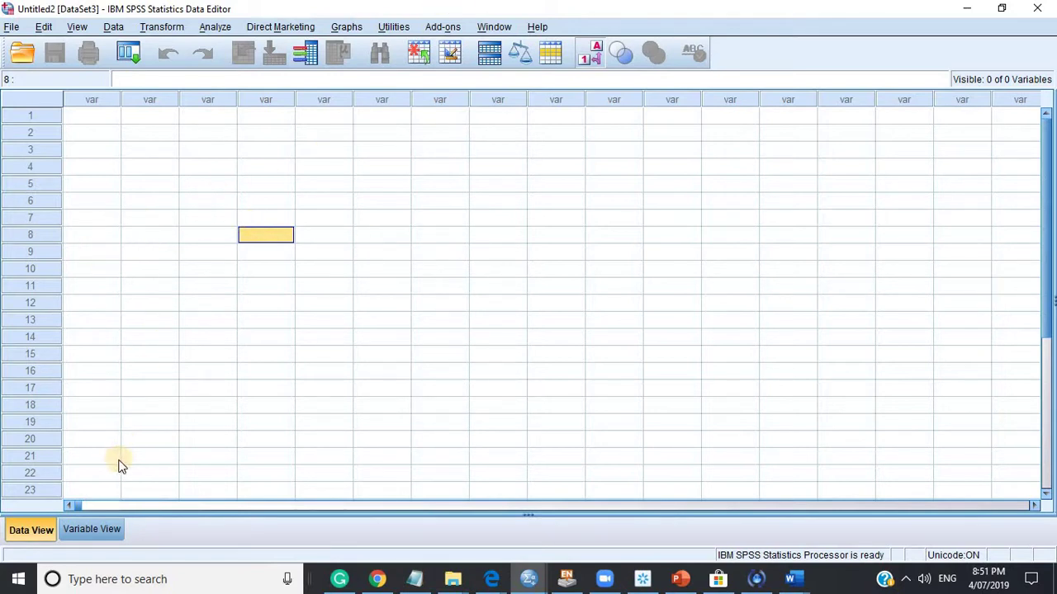
Switch to Variable View and widen the Name column.
left_click(100, 536)
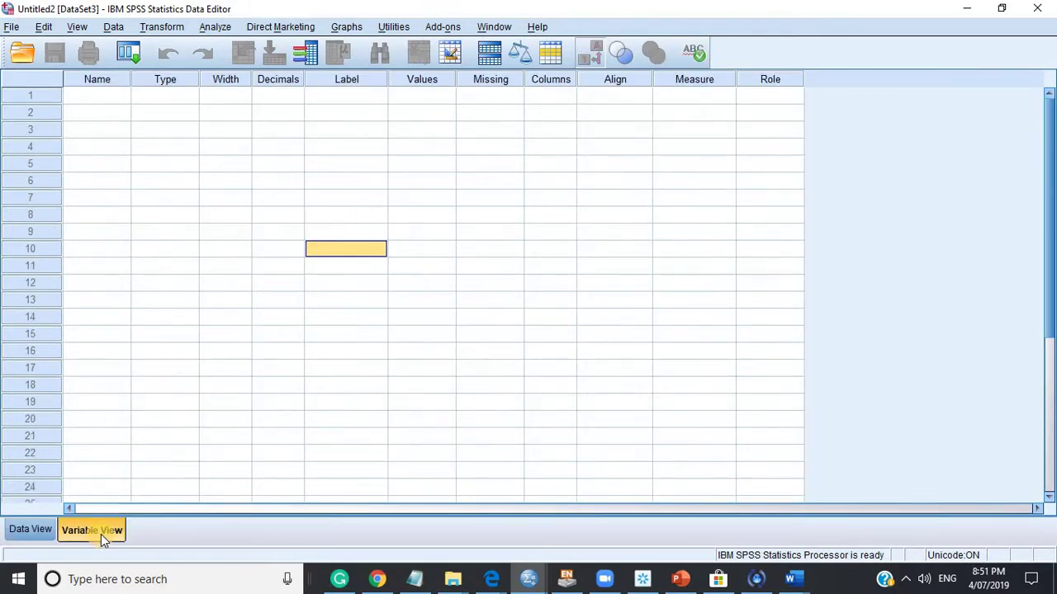
left_click(33, 539)
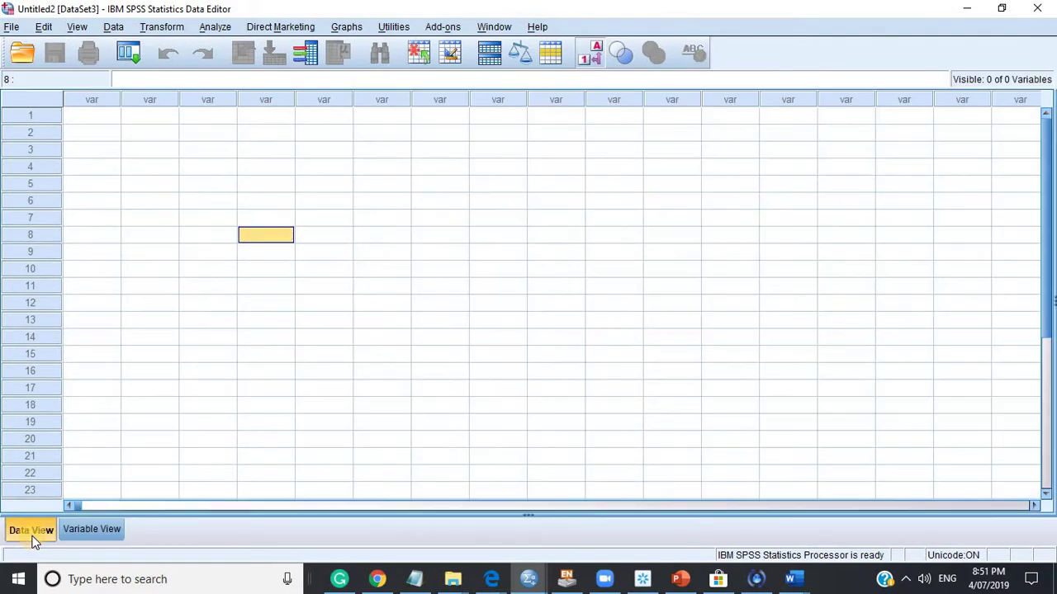
left_click(90, 535)
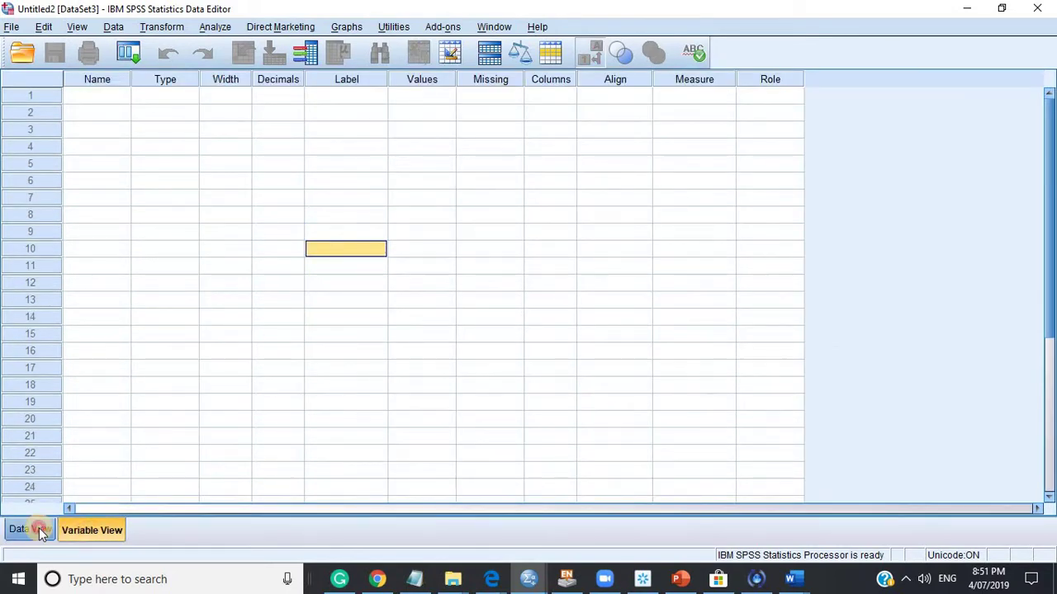
left_click(39, 528)
left_click(87, 533)
left_click(106, 97)
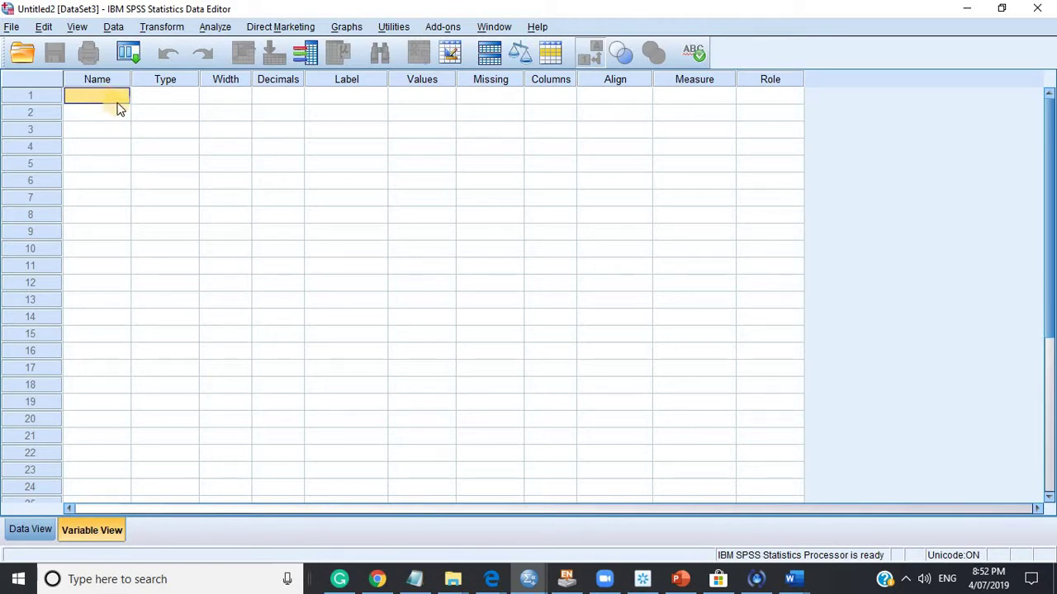
left_click(109, 114)
left_click_drag(131, 78, 157, 80)
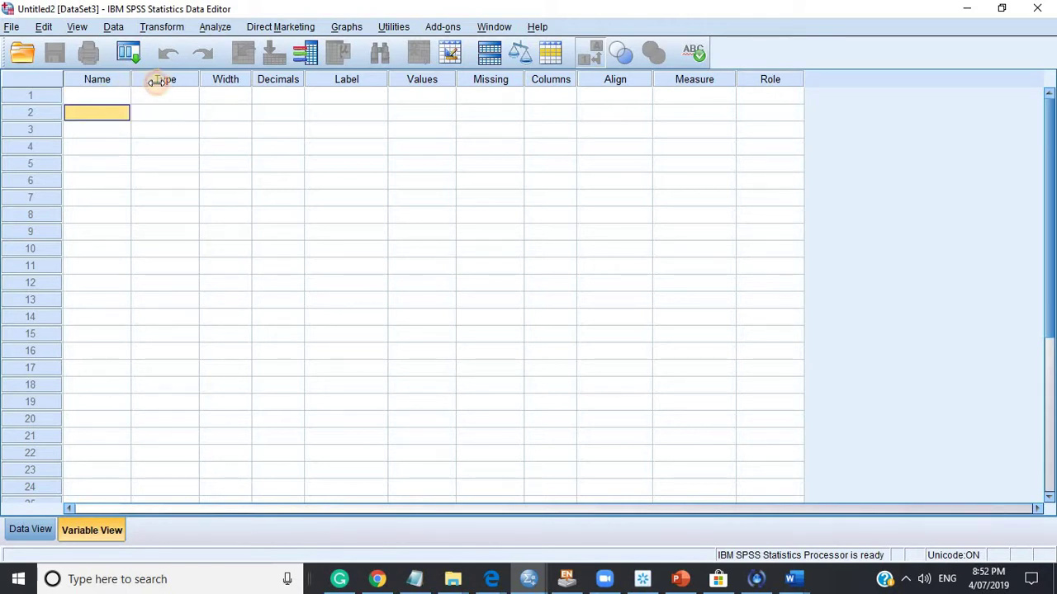
Create the first variable in row 1 with the name Berkunjung.
left_click(135, 96)
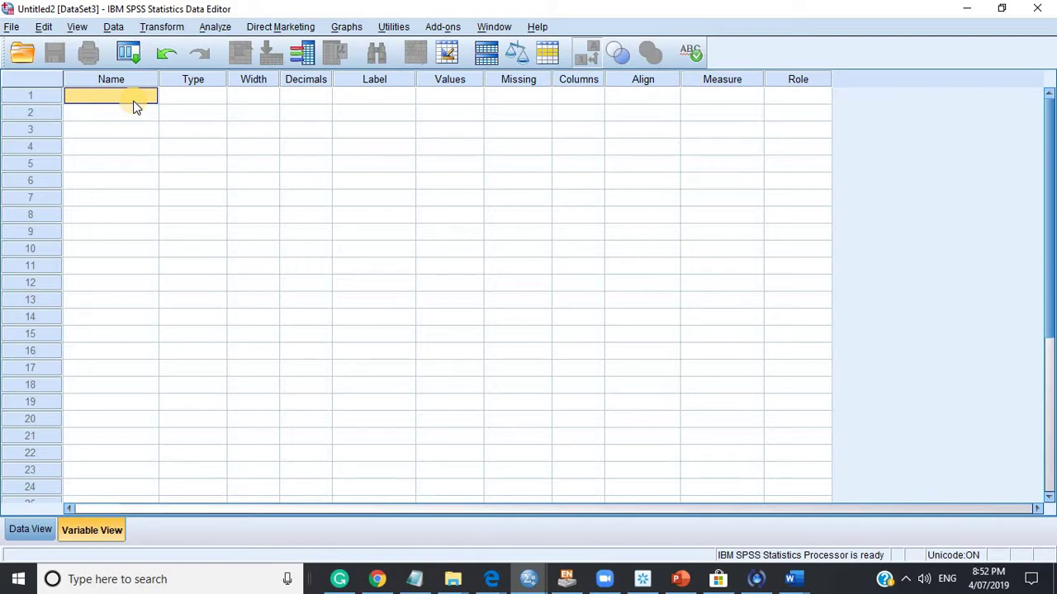
left_click(82, 132)
left_click(87, 98)
left_click(92, 114)
left_click(97, 96)
left_click(99, 118)
left_click(101, 103)
type("Ber")
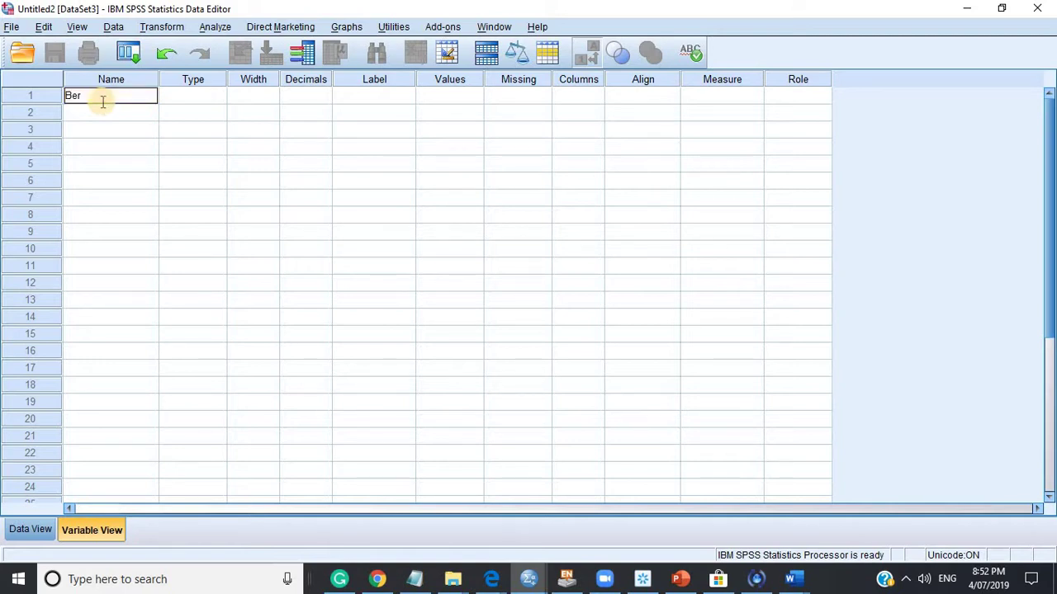
type("kunjung")
Enter "Berkunjung ke pantai" as the label of the Berkunjung variable.
left_click(371, 98)
type("Ber")
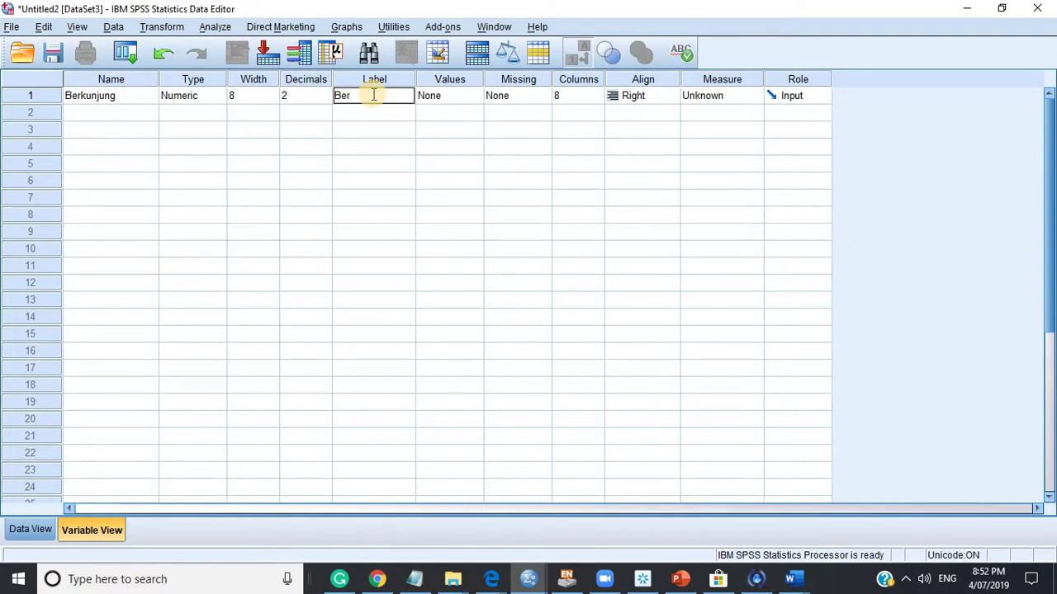
type("kunjung ke pantai")
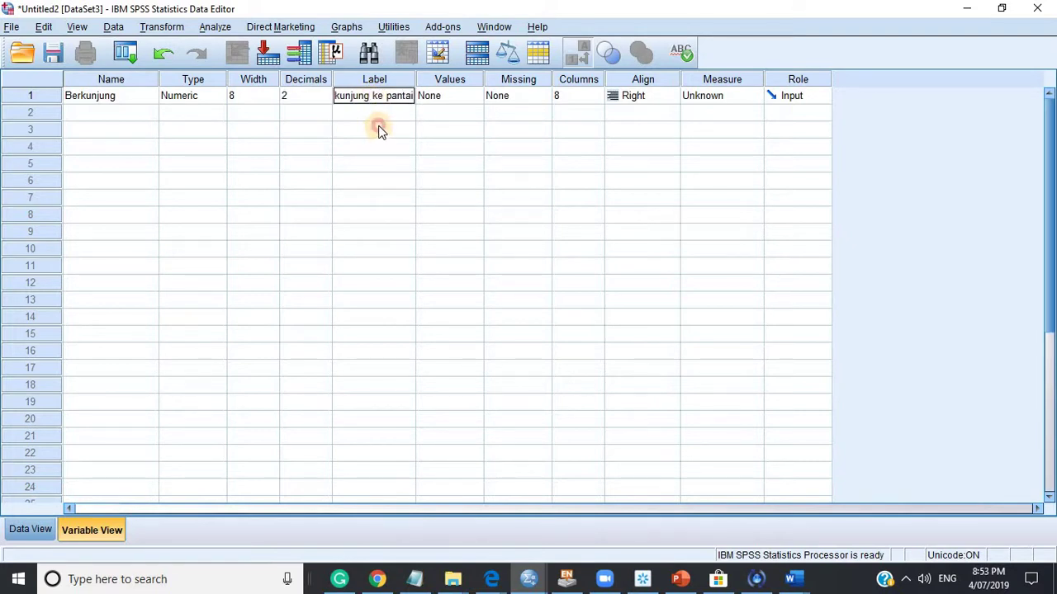
left_click(376, 135)
left_click(396, 97)
Add a value label to the Berkunjung variable that defines 1 as "Ya".
double_click(475, 99)
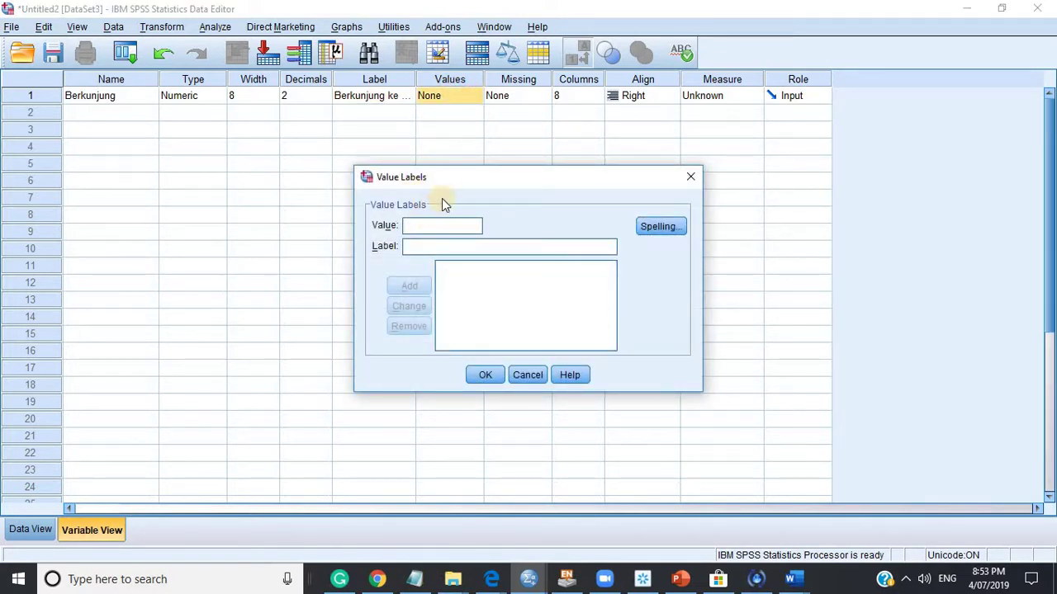
type("1")
left_click(427, 247)
type("Ya")
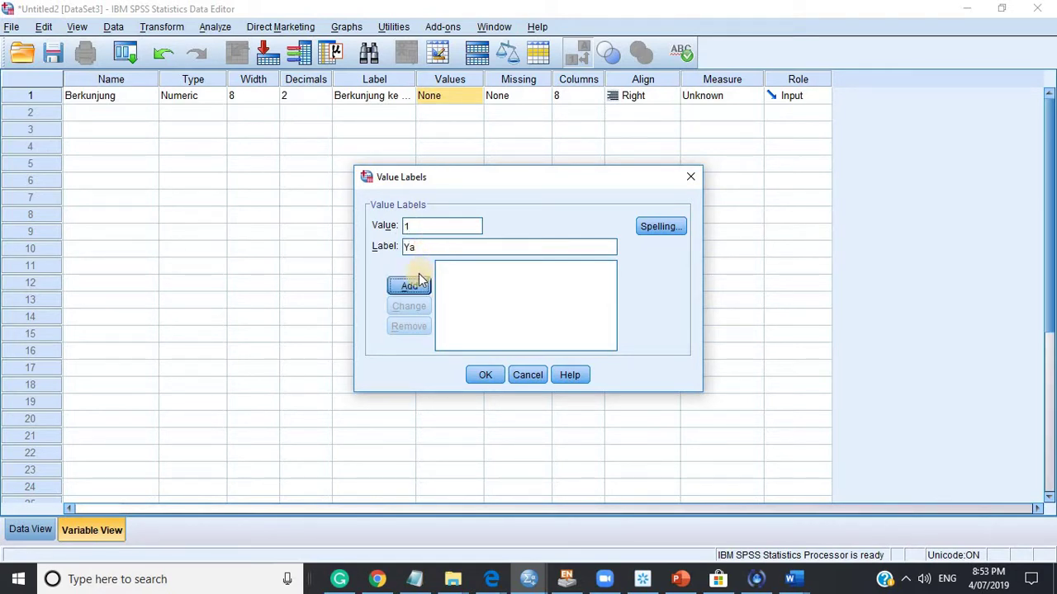
left_click(416, 287)
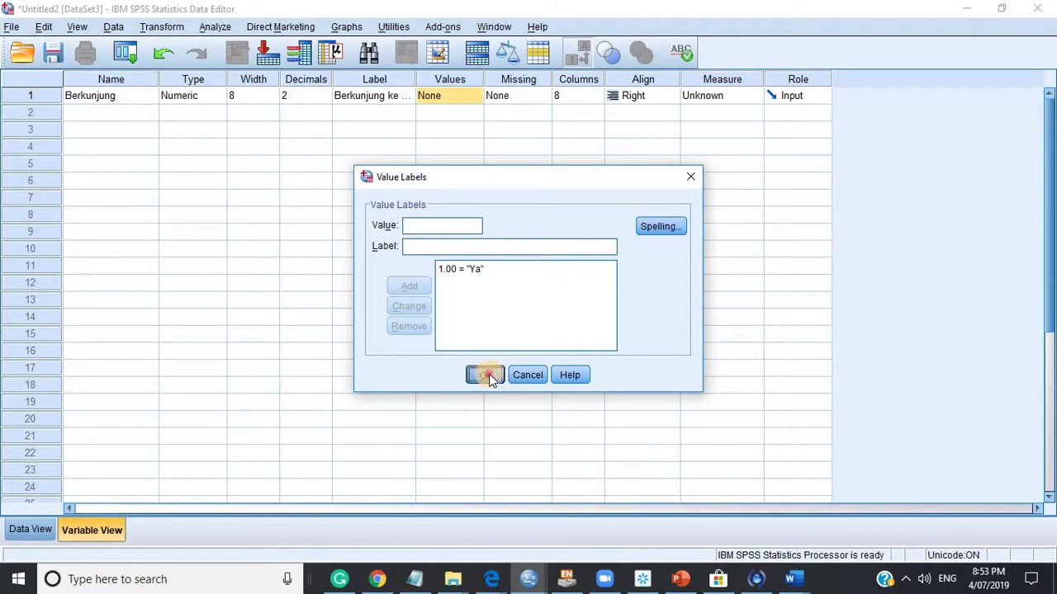
Add the value label 2 = "Tidak" for Berkunjung and apply the value labels.
left_click(448, 221)
type("2")
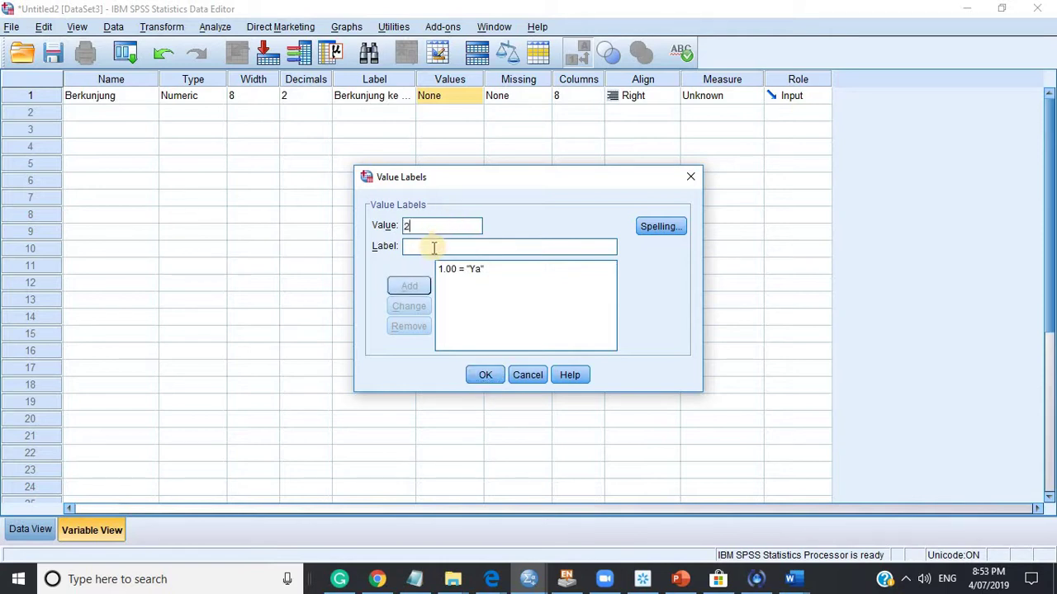
left_click(433, 248)
type("Tidak")
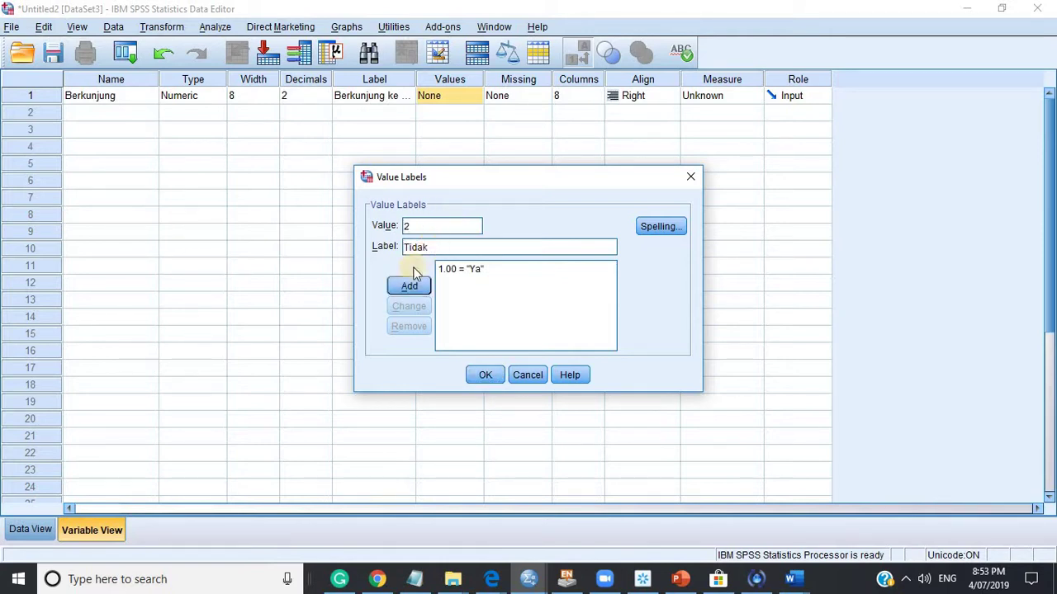
left_click(407, 288)
left_click(480, 373)
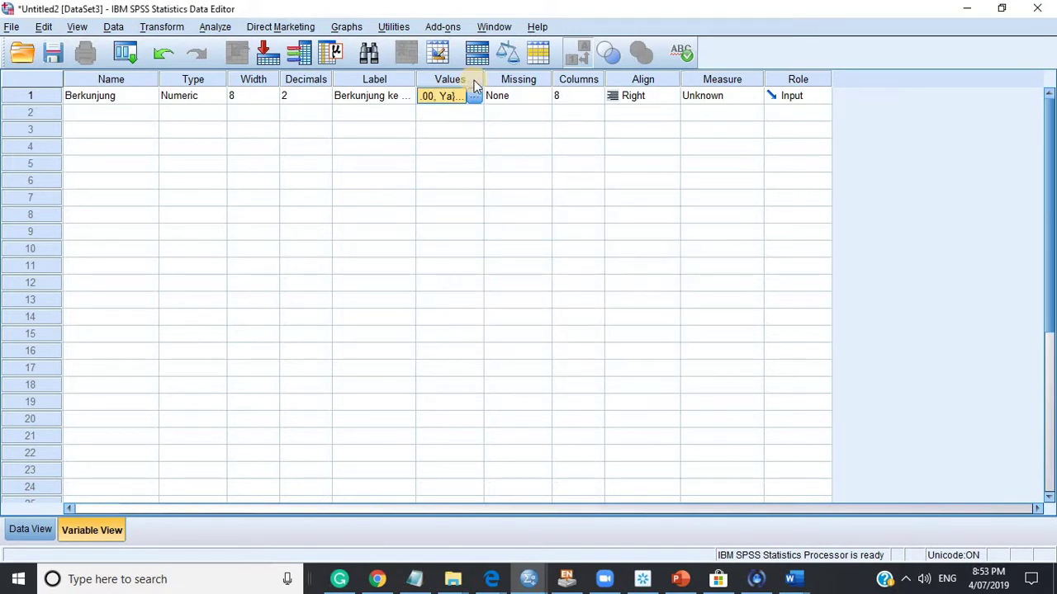
Widen the Values column and the Label column of the variable table.
left_click_drag(484, 80, 552, 76)
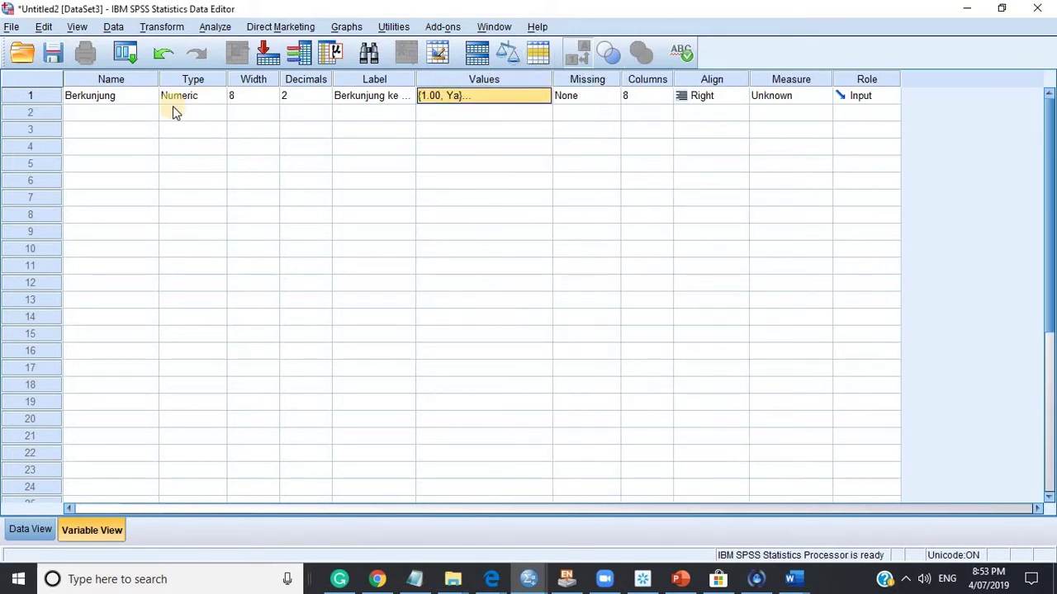
left_click(146, 113)
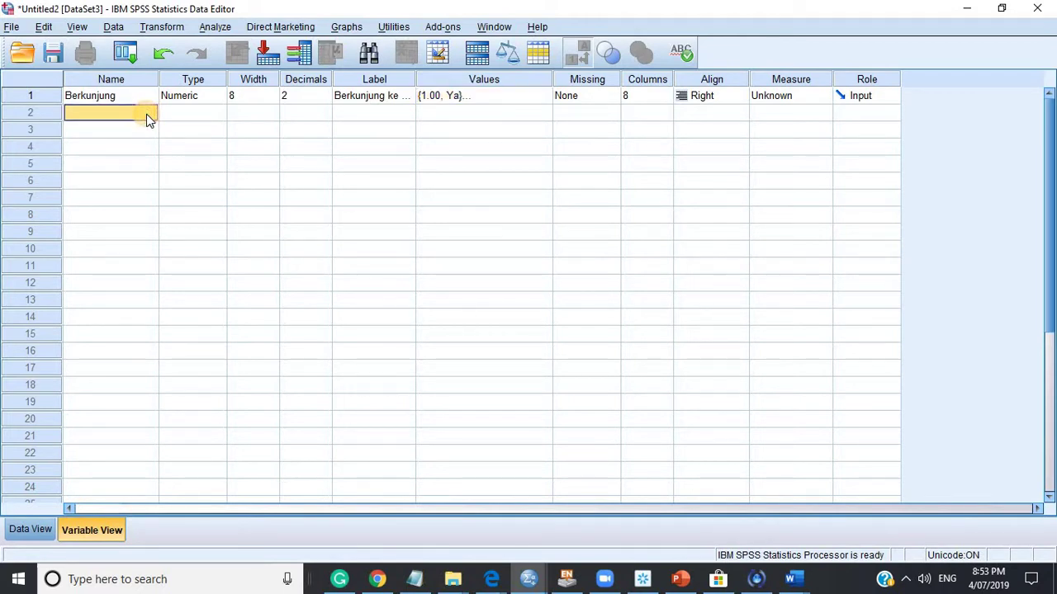
left_click(351, 103)
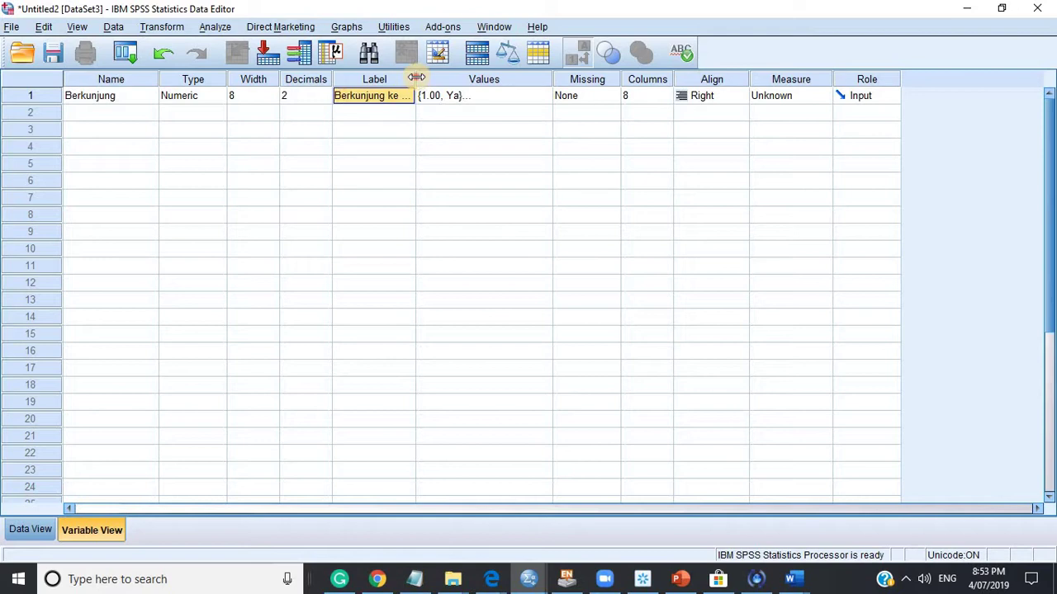
left_click_drag(417, 80, 491, 81)
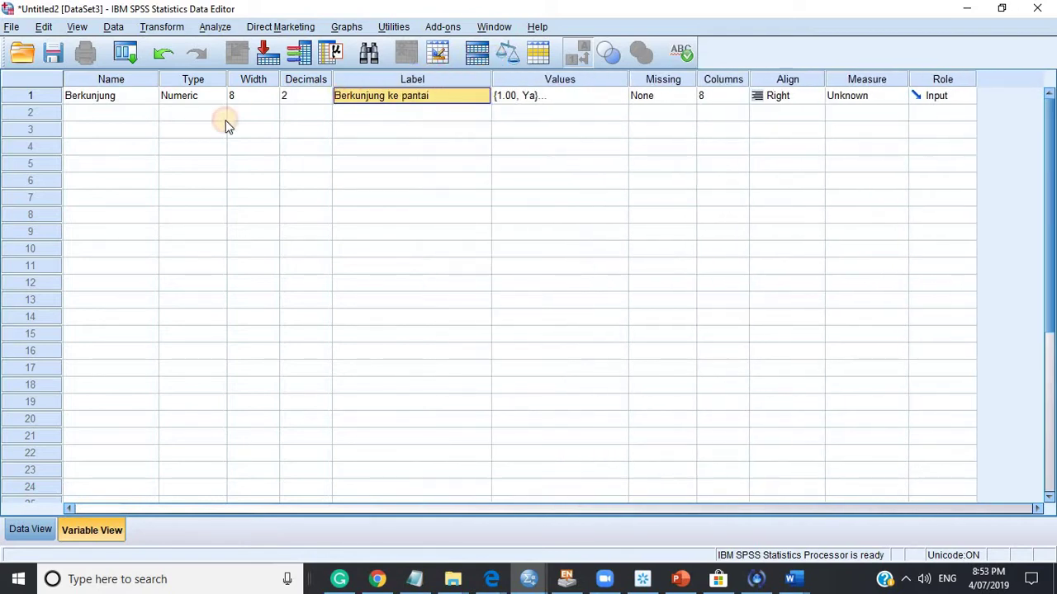
Create a second variable named Status_pernikahan in row 2 and give it the label "Status pernikahan".
left_click(116, 115)
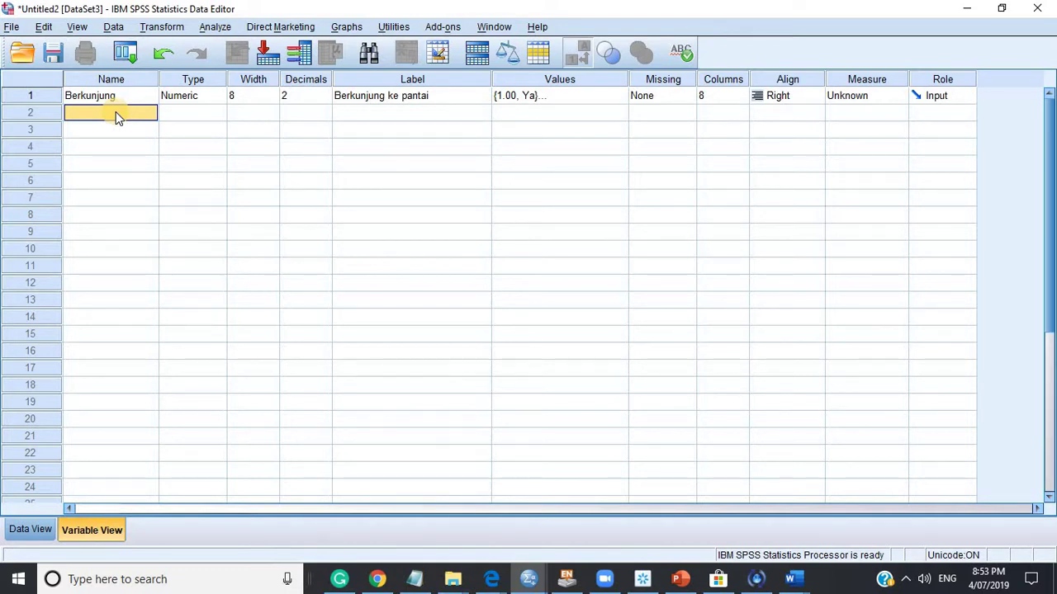
type("Status_pen")
type("nikahan")
left_click(391, 115)
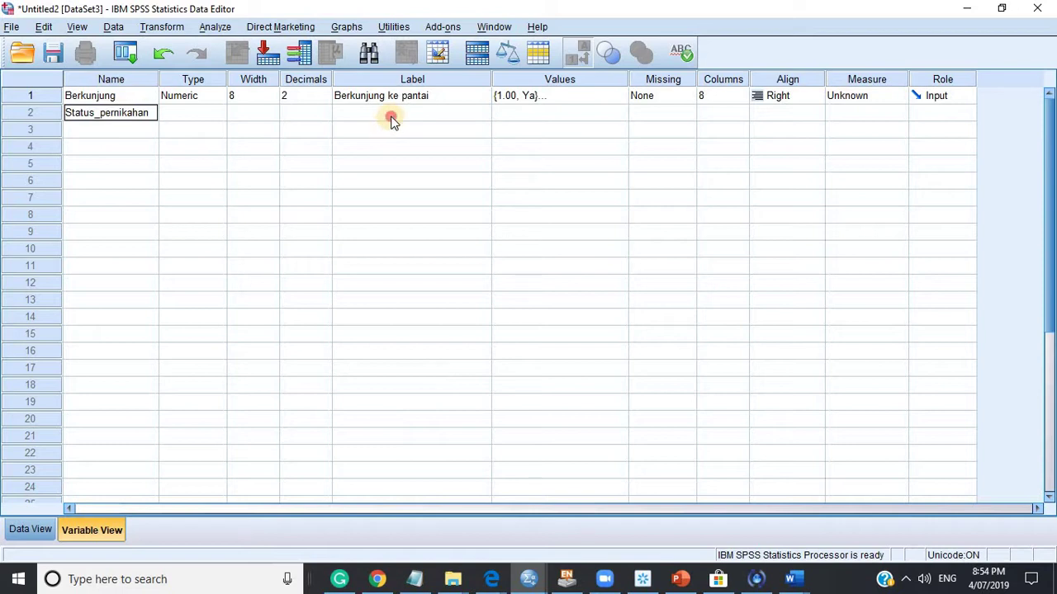
type("Sta")
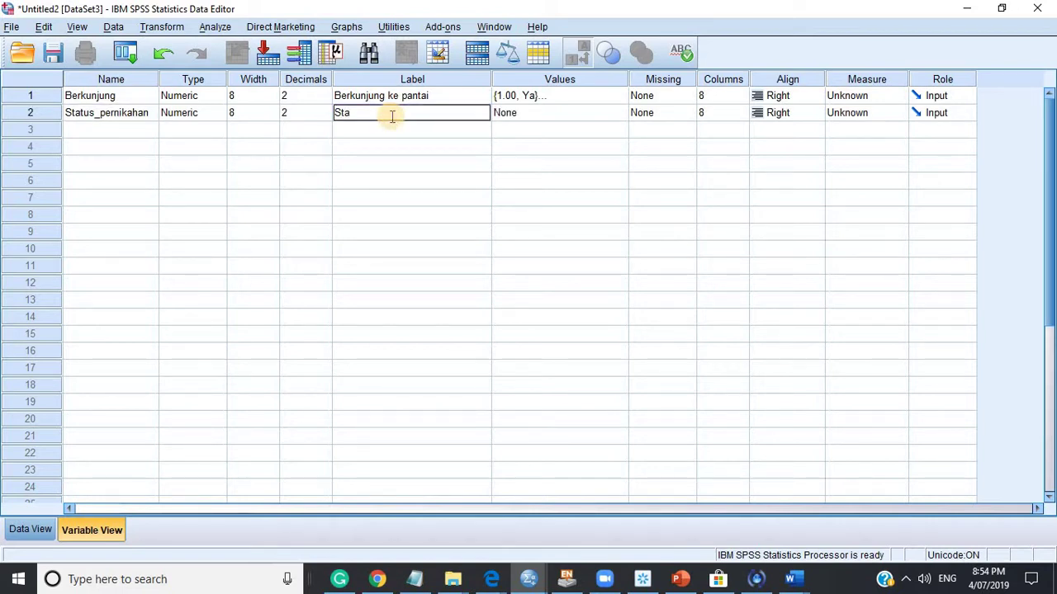
type("tus pernika")
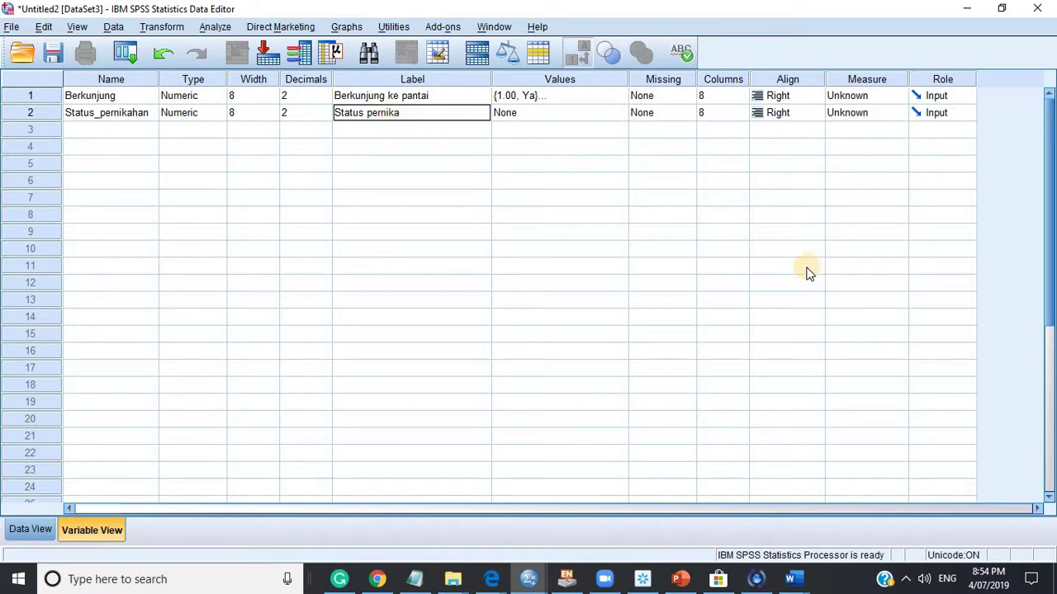
type("hhan")
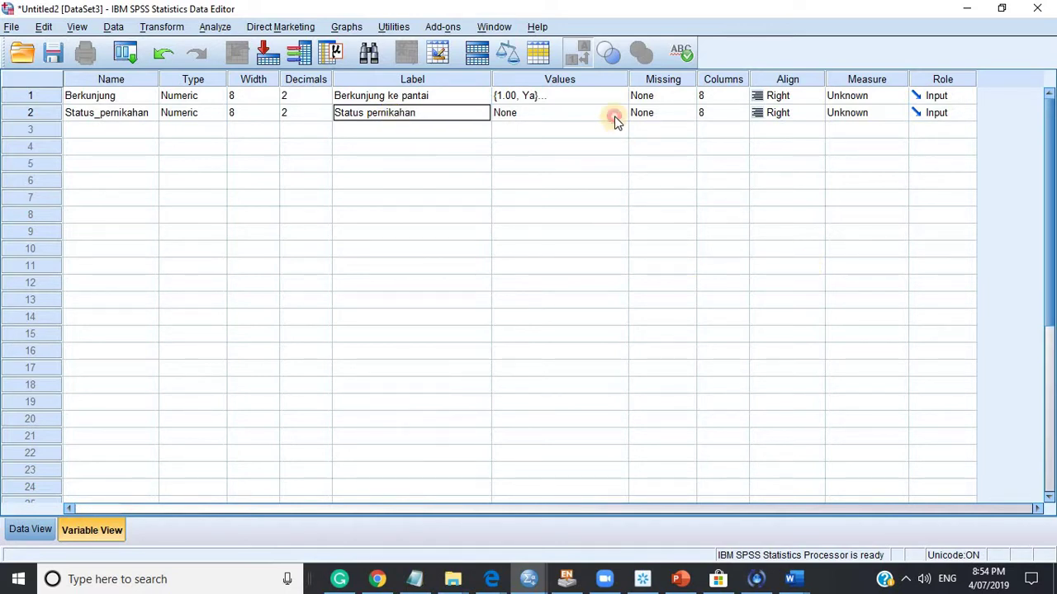
Add the value labels 1 = "Belum menikah" and 2 = "Menikah" to the Status_pernikahan variable.
left_click(615, 121)
type("1")
key("Tab")
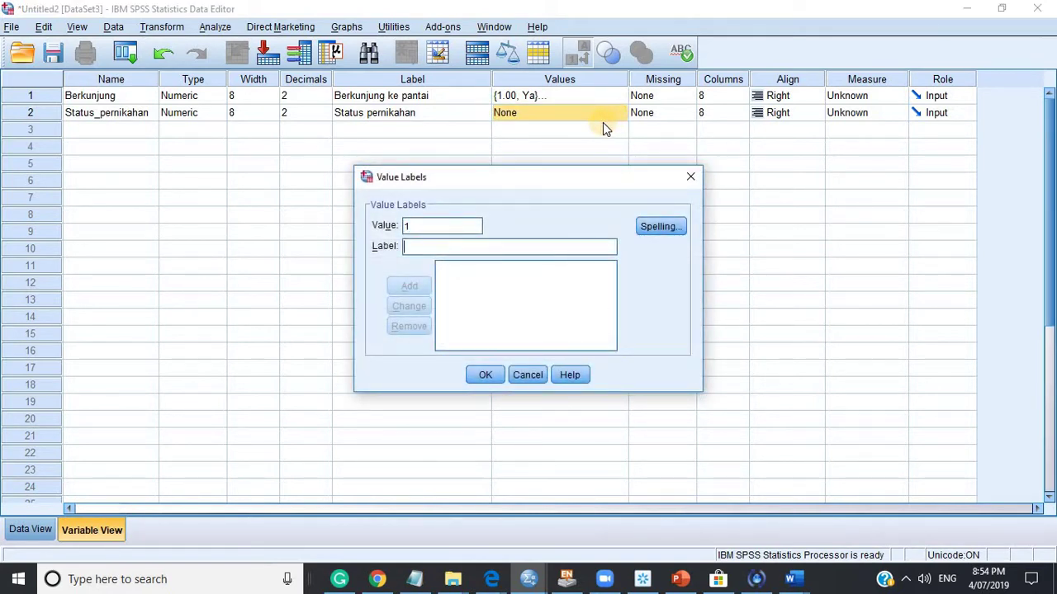
type("Belum menika")
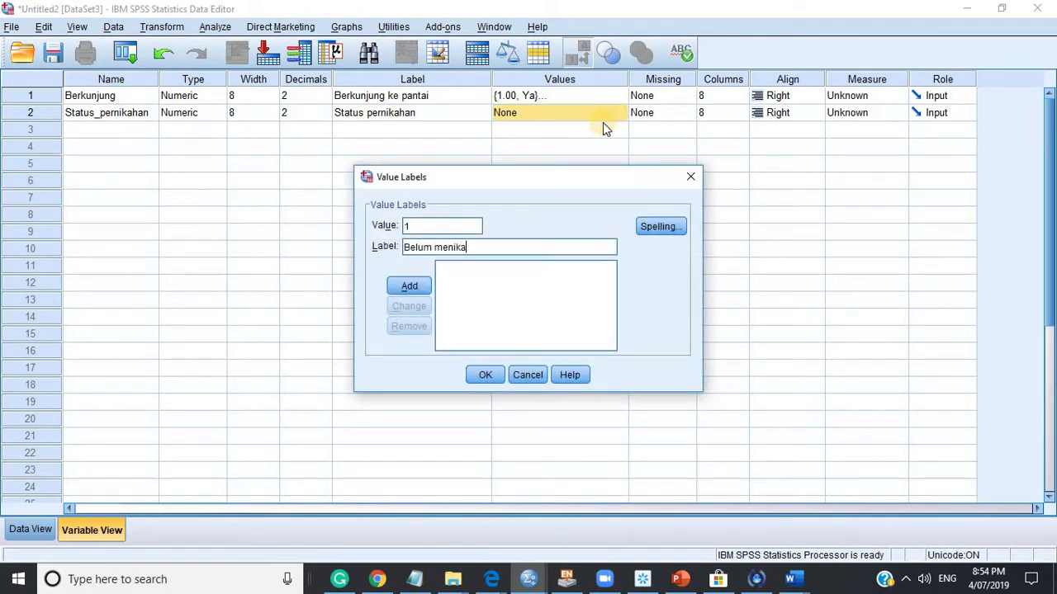
type("h")
key("Return")
type("2")
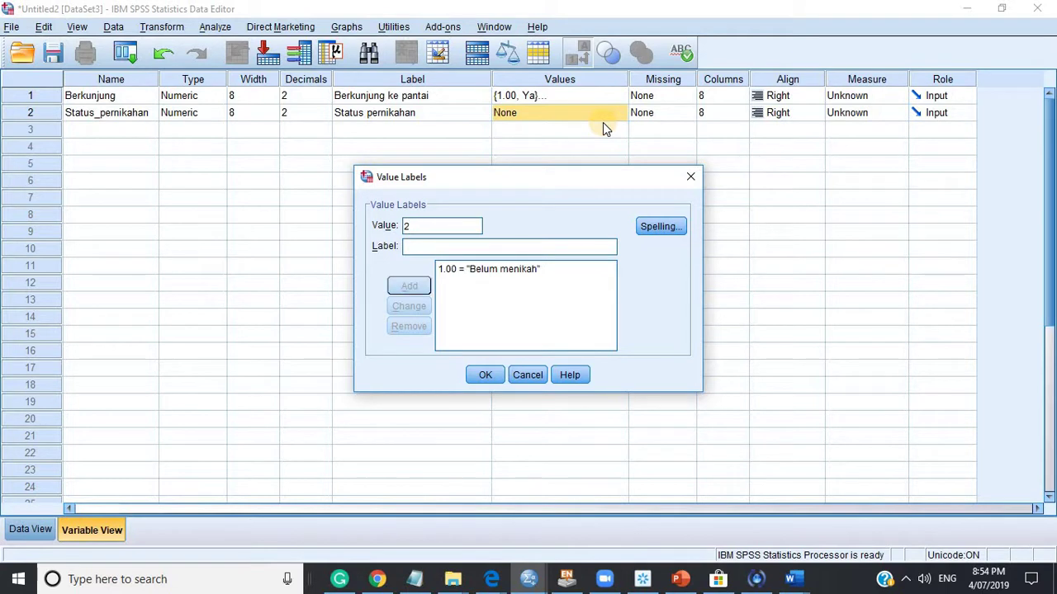
type("Menikah")
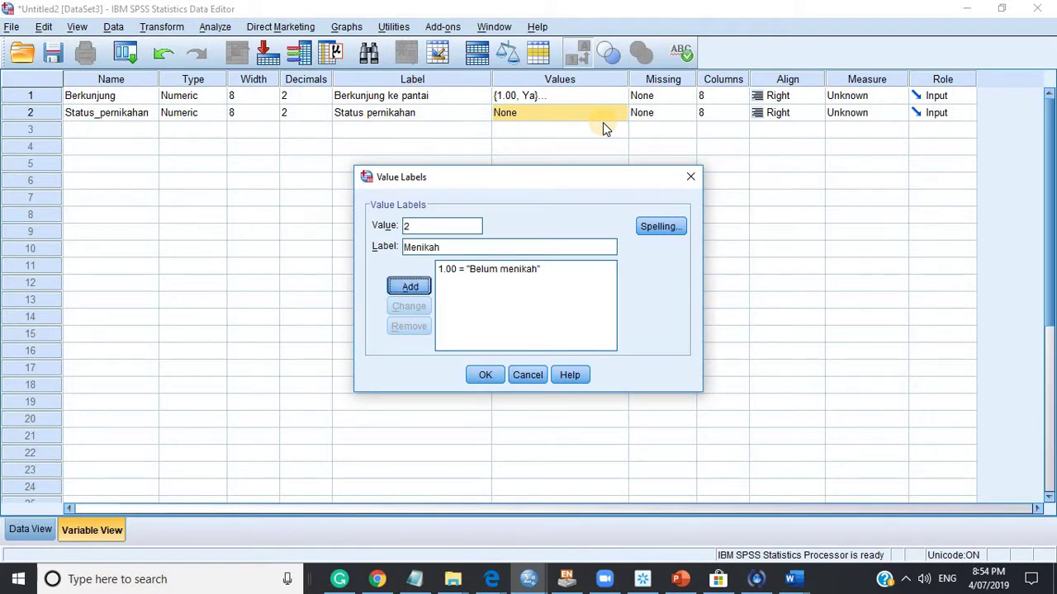
key("Return")
Add the value label 3 = "Berpisah/bercerai" to the Status_pernikahan variable.
type("3")
key("Tab")
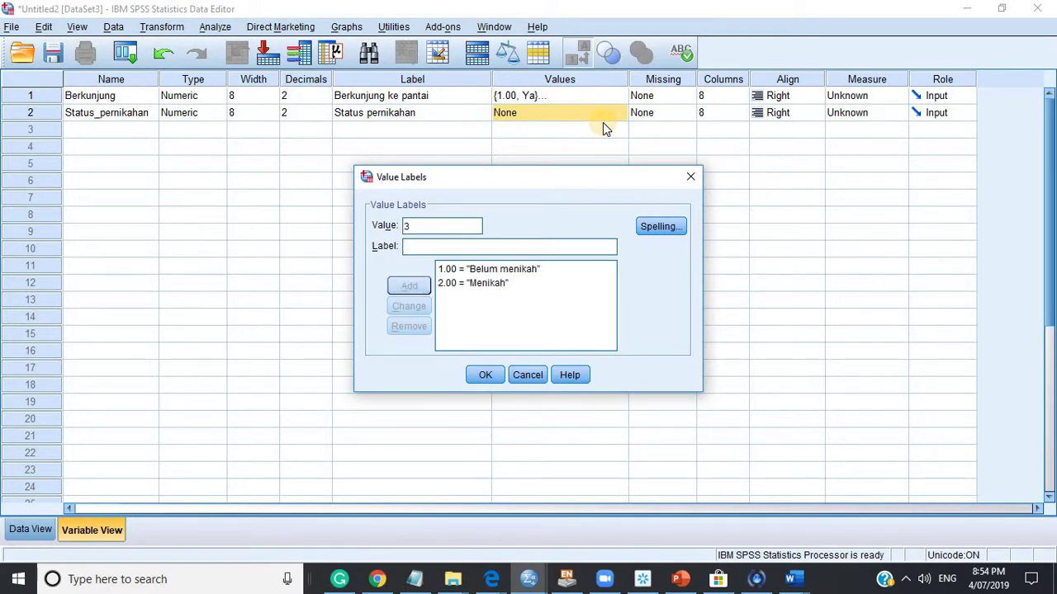
type("Pera")
key("BackSpace")
key("BackSpace")
key("BackSpace")
key("BackSpace")
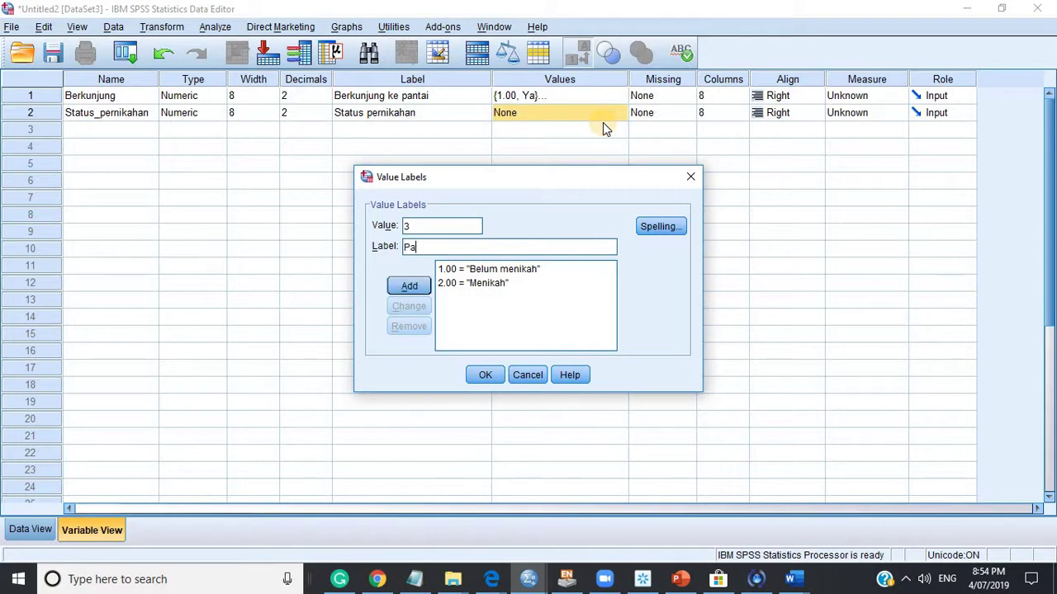
type("Berpisah/bercerta")
key("BackSpace")
key("BackSpace")
type("ai")
key("Tab")
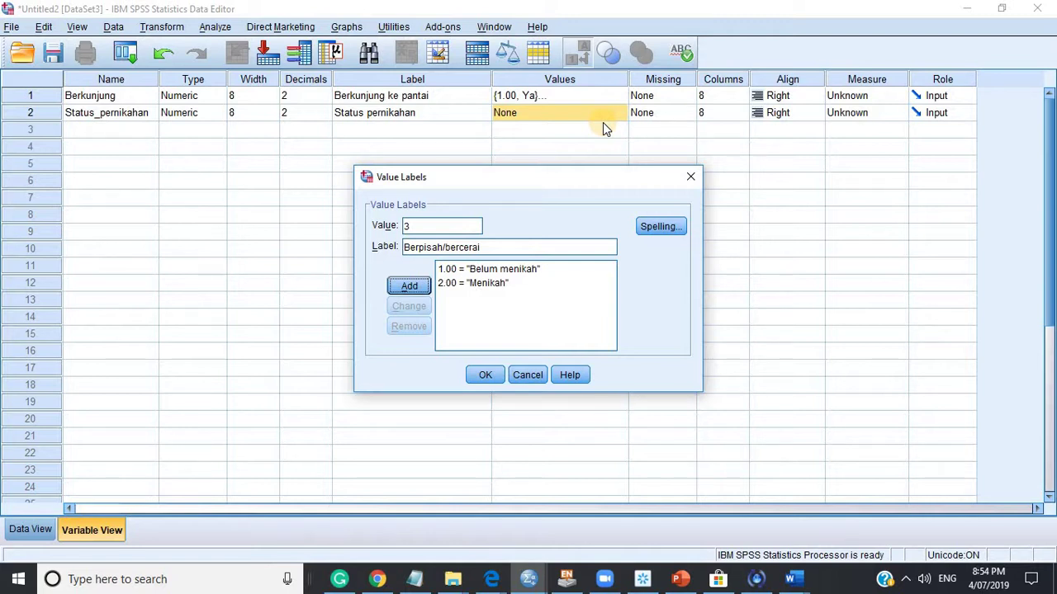
left_click(423, 296)
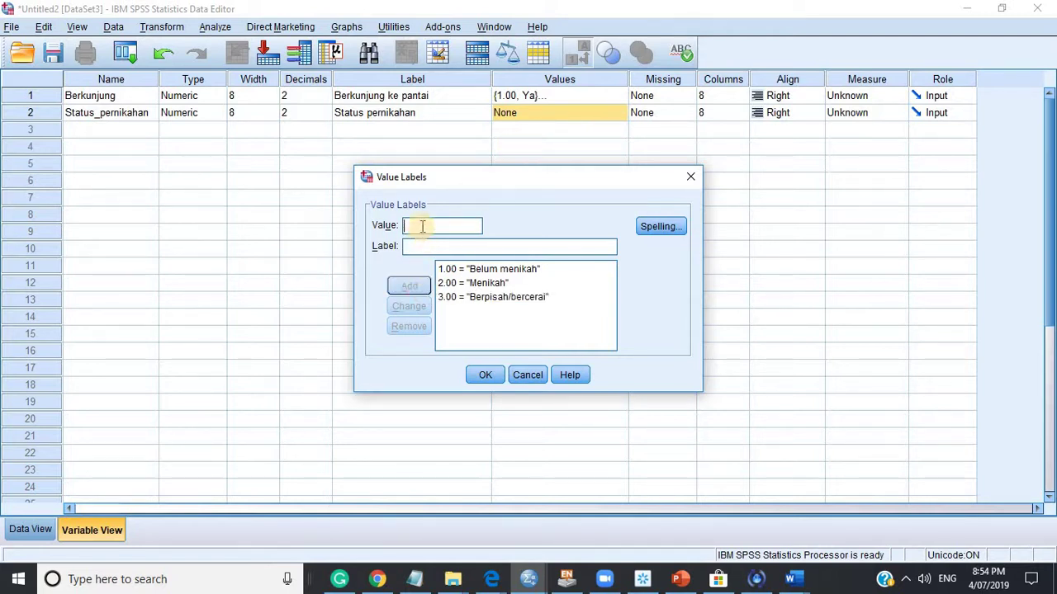
Add the value label 4 = "Pasangan meninggal" for Status_pernikahan and apply the value labels.
type("4")
left_click(427, 248)
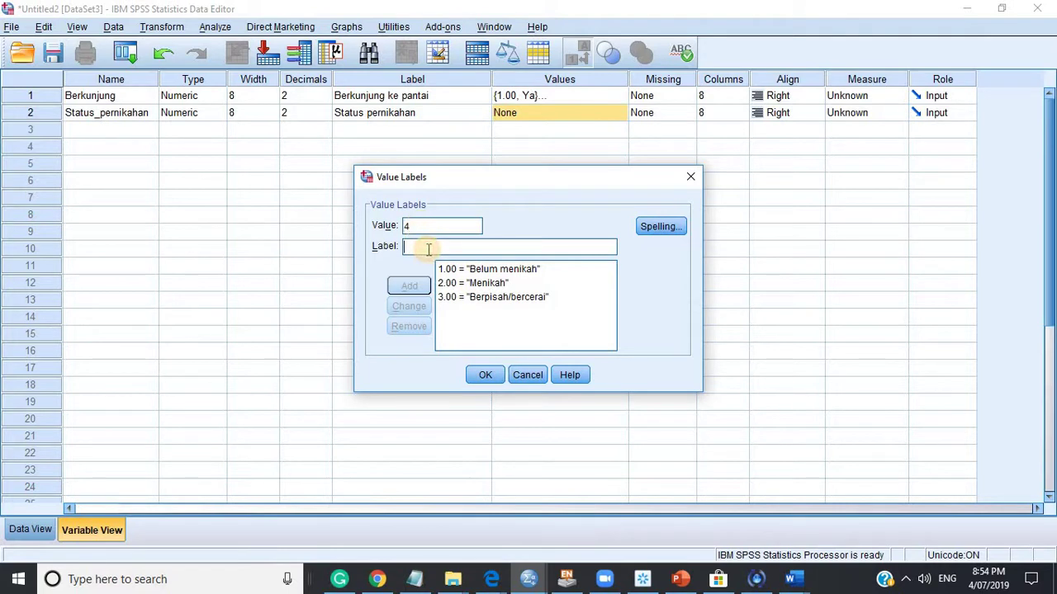
type("Pasangan meni")
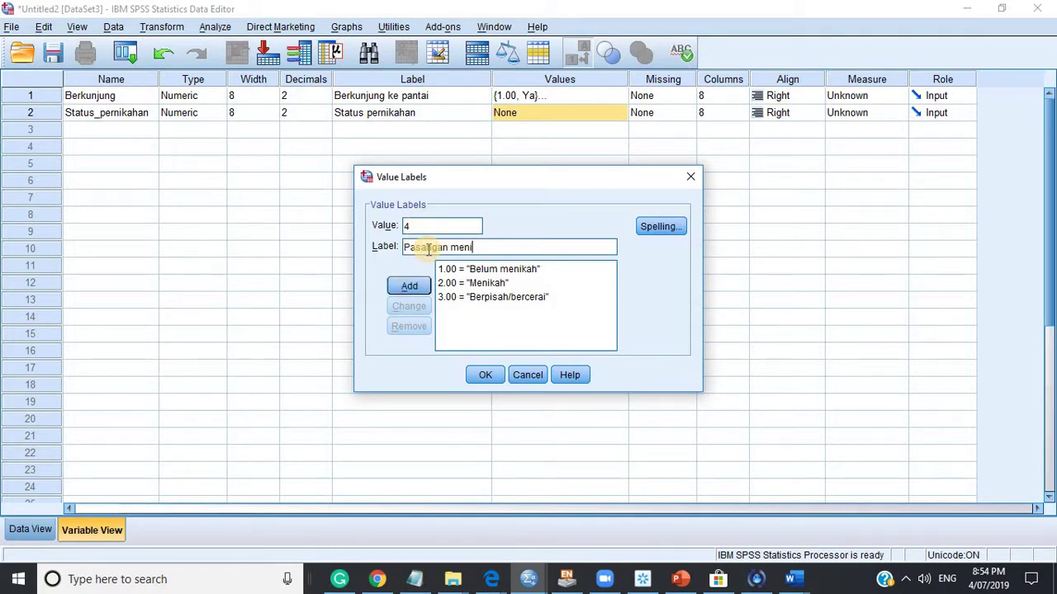
type("nggal")
left_click(403, 288)
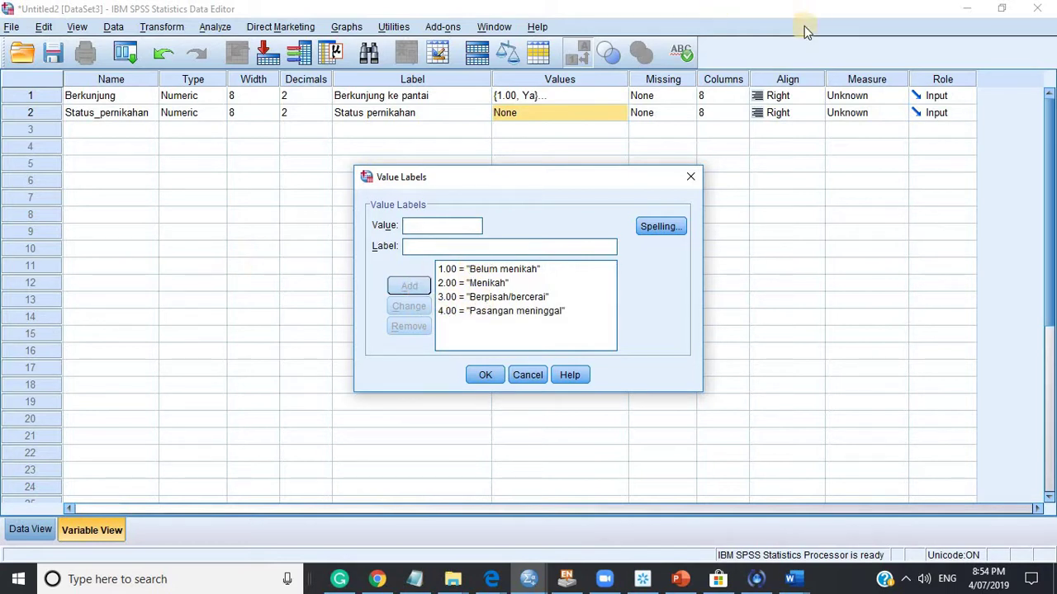
left_click(512, 303)
left_click(512, 312)
left_click(546, 299)
left_click(481, 378)
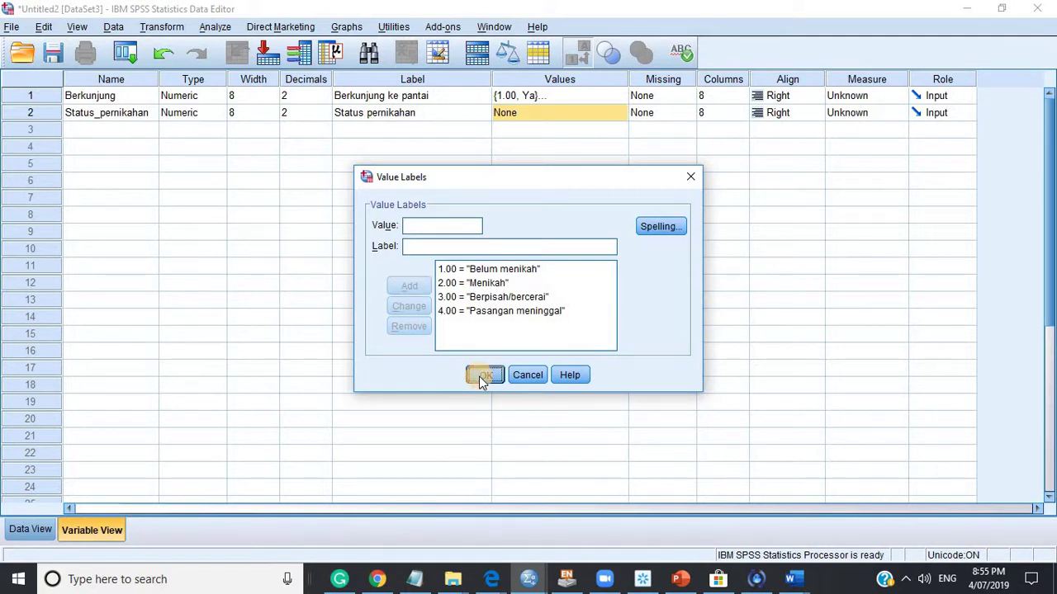
Create a third variable named Frekuensi in row 3 and give it the label "Frekuensi".
left_click(128, 132)
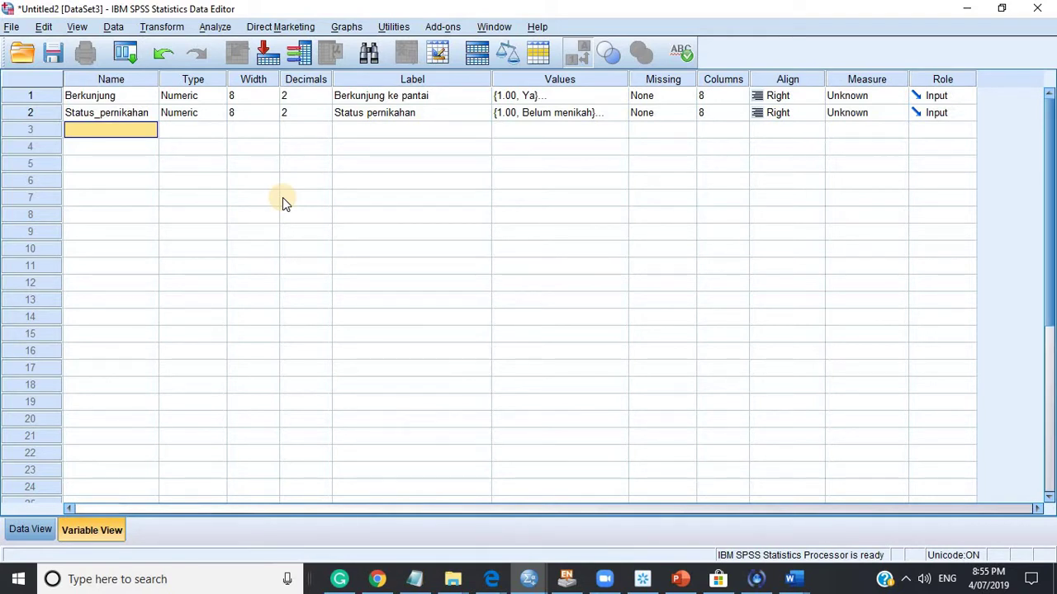
type("Frekuensi")
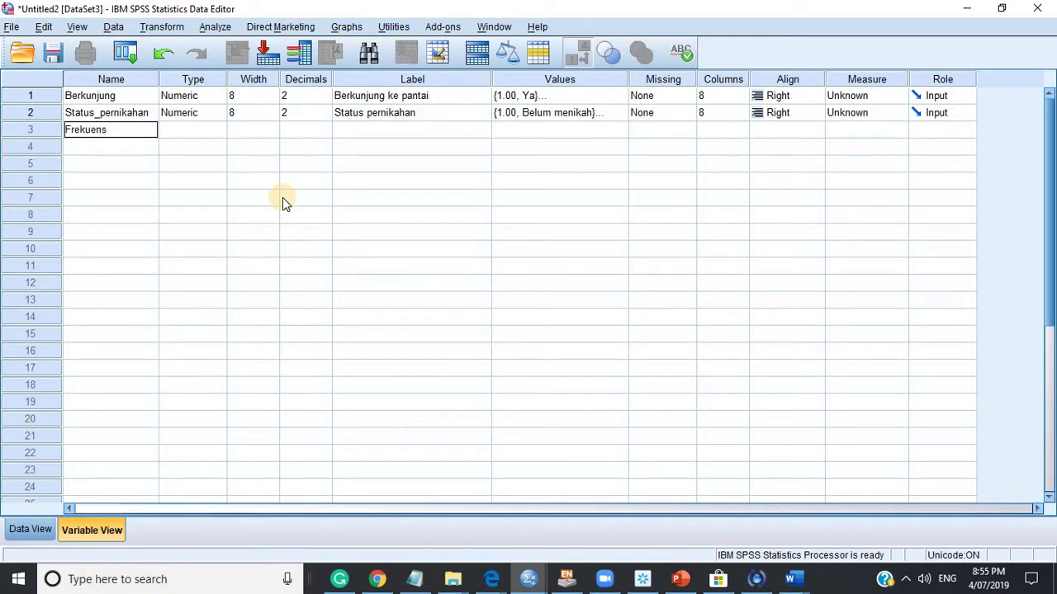
key("Tab")
key("Tab")
key("Tab")
key("Tab")
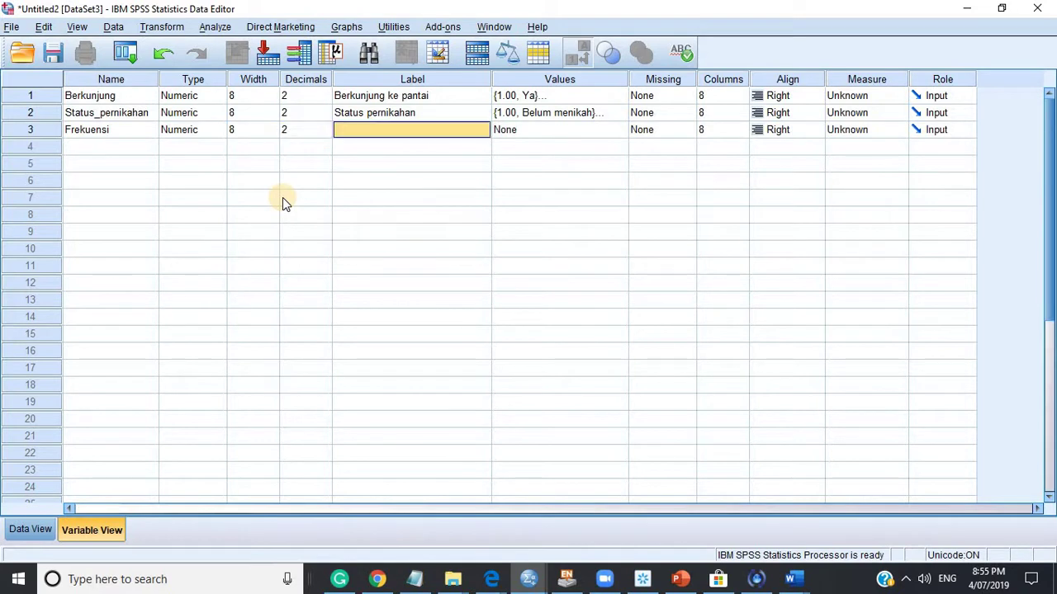
type("Frekuensi")
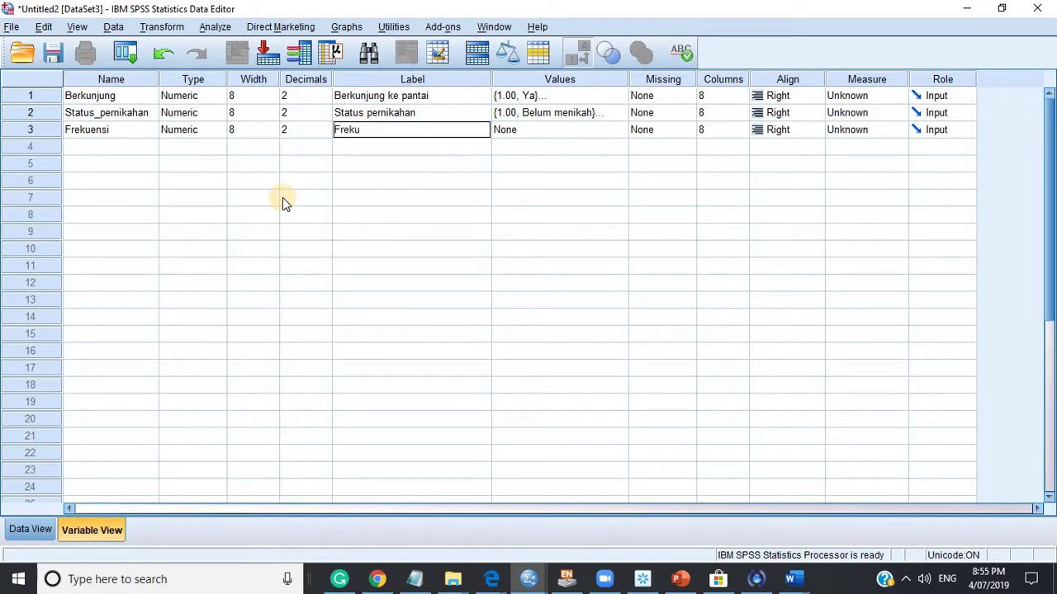
key("Tab")
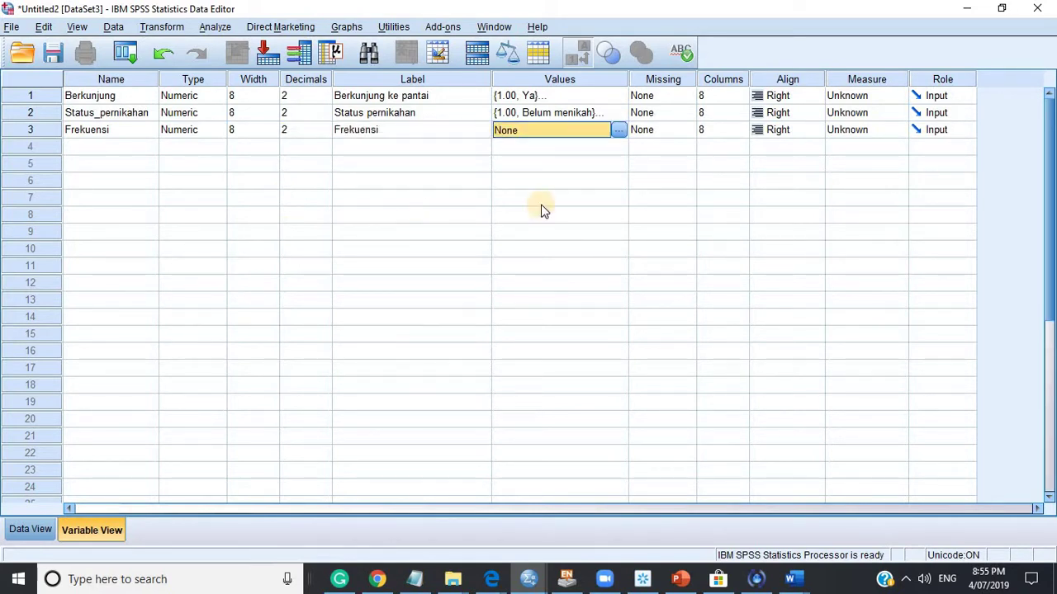
Add a value label to the Frekuensi variable that defines 1 as "Sekali".
left_click(618, 131)
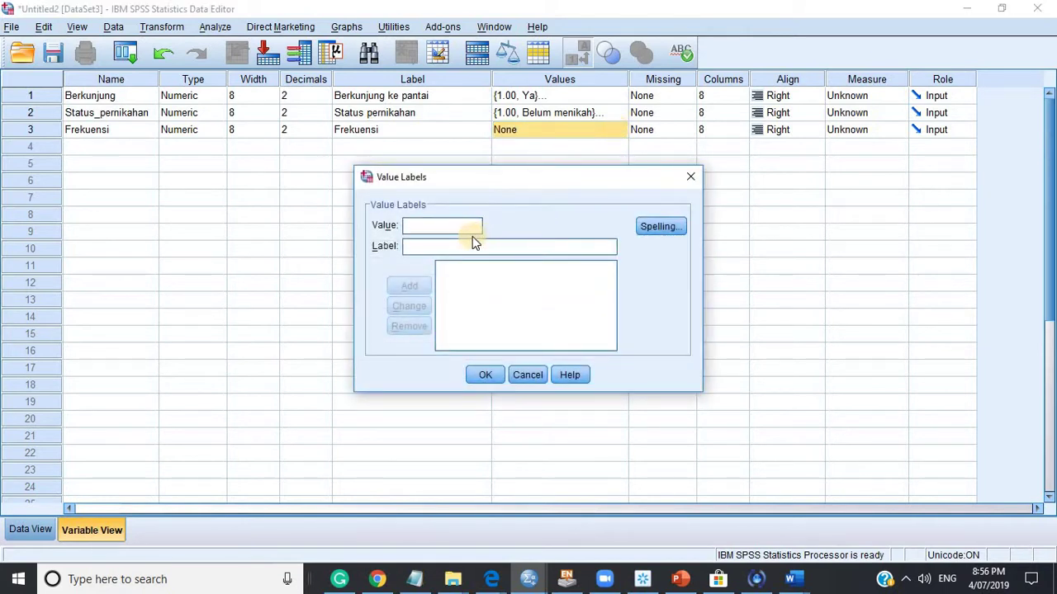
type("2")
key("BackSpace")
type("1")
key("Tab")
type("Sekali")
key("Return")
Add the value labels 2 = "Dua kali" and 3 = "Tiga kali" to the Frekuensi variable.
type("2")
key("Tab")
type("Dua")
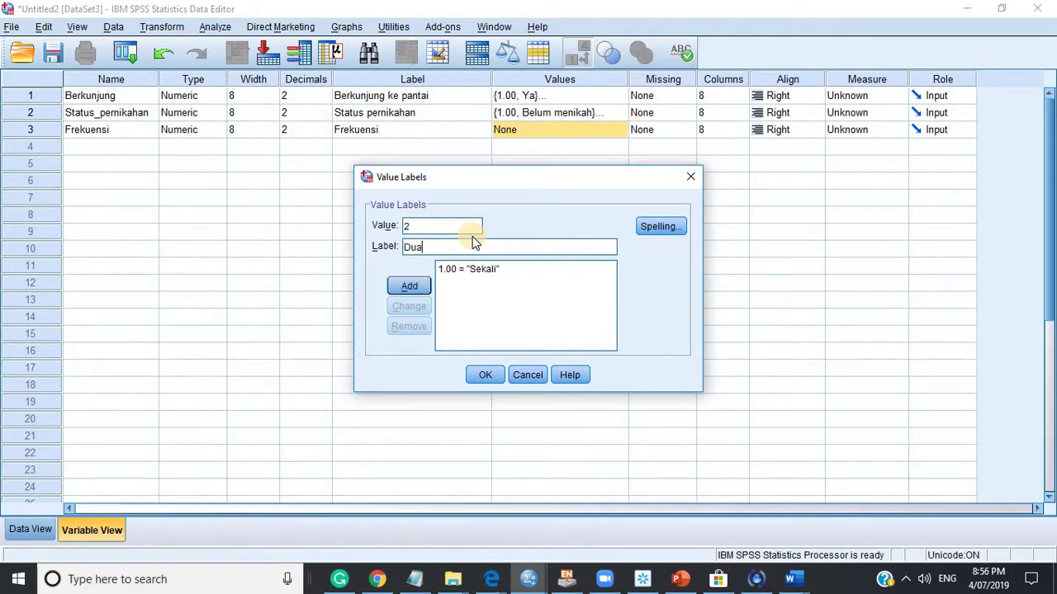
type(" kali")
key("Return")
type("3")
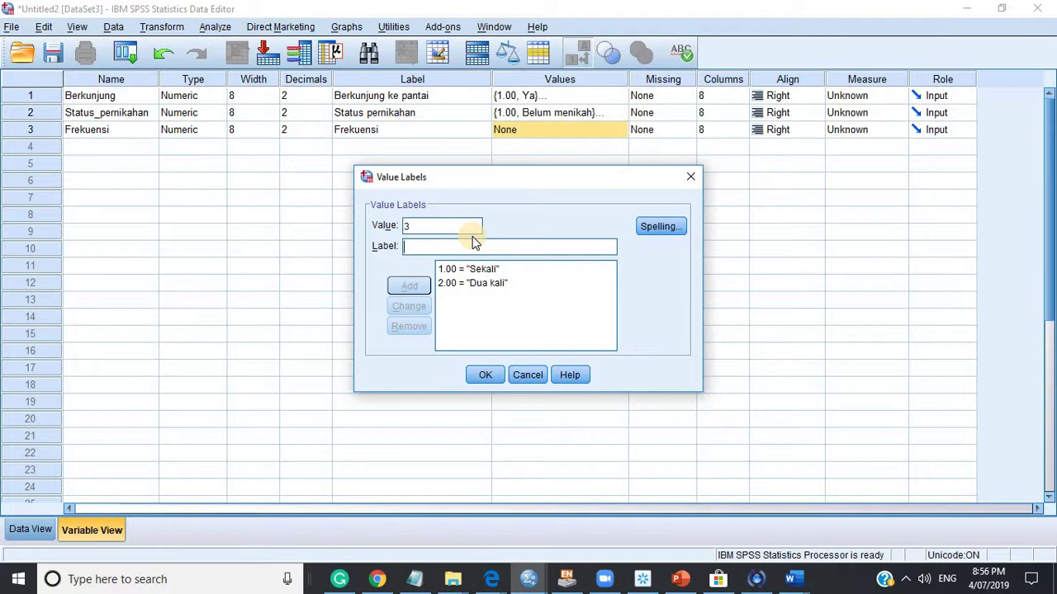
key("Tab")
type("Tiga kali")
key("Return")
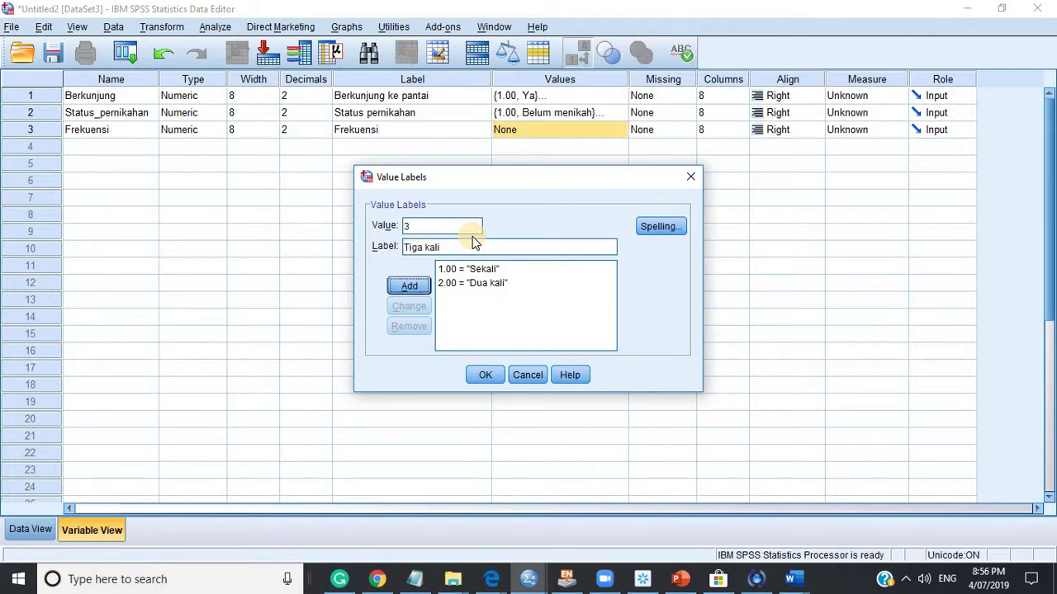
Add the value label 4 = "Lebih dari tiga kali" for Frekuensi and apply the value labels.
type("4")
key("Tab")
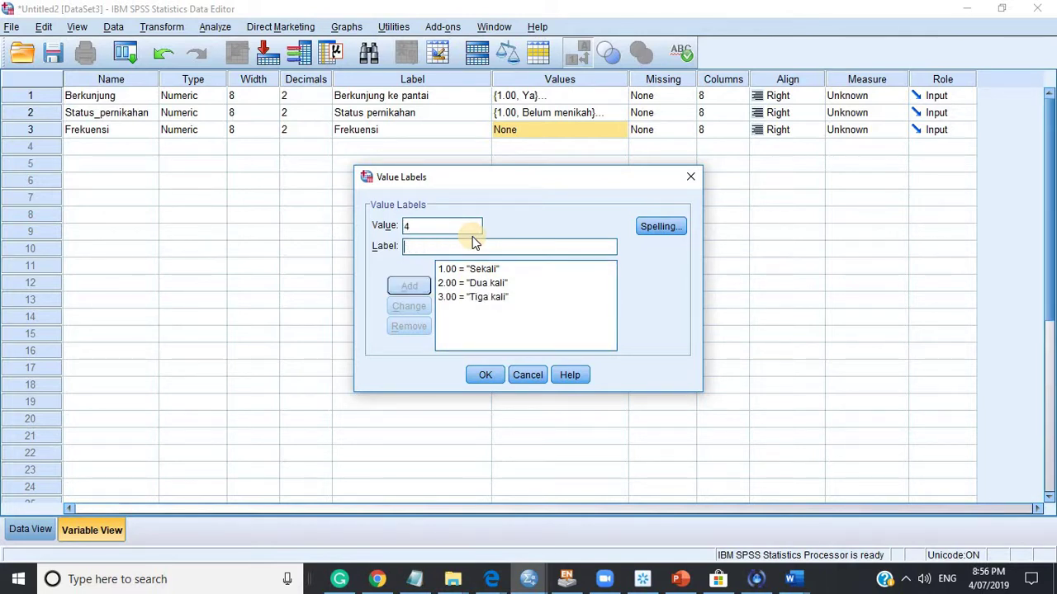
type("Lebih dari")
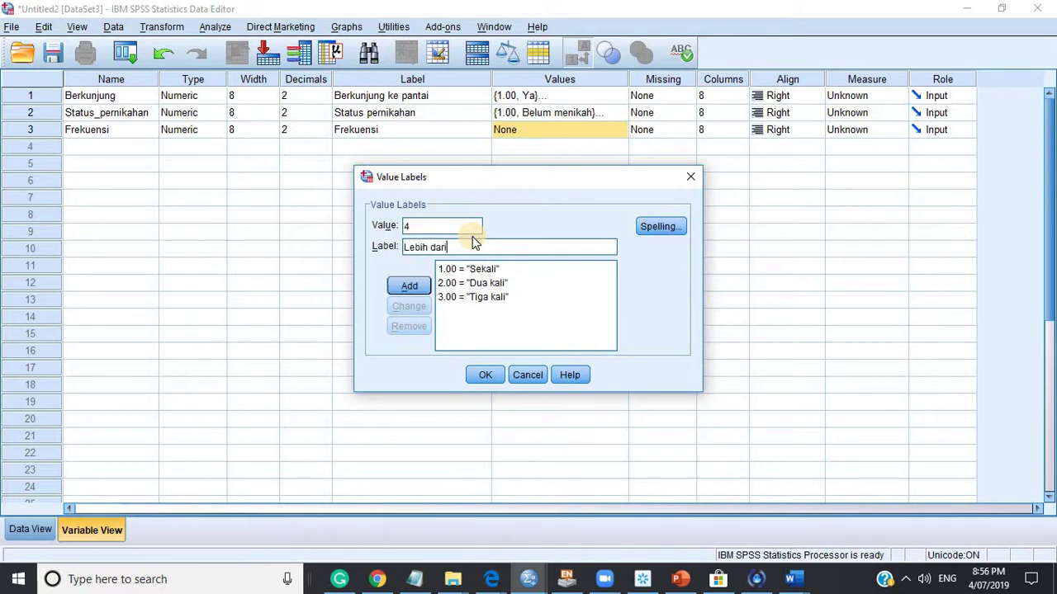
type(" tiga kali")
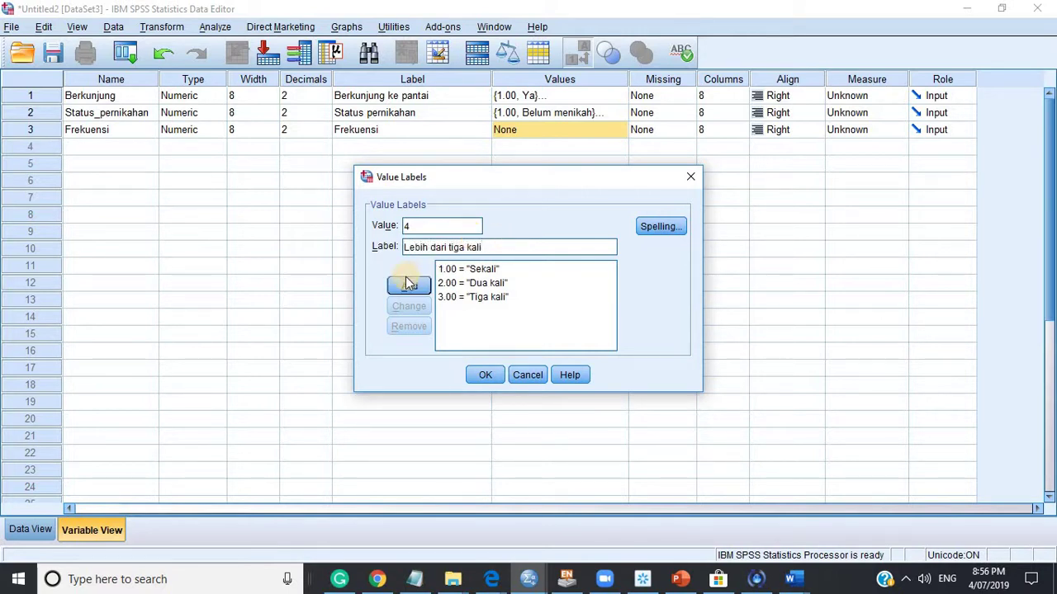
left_click(409, 285)
left_click(482, 374)
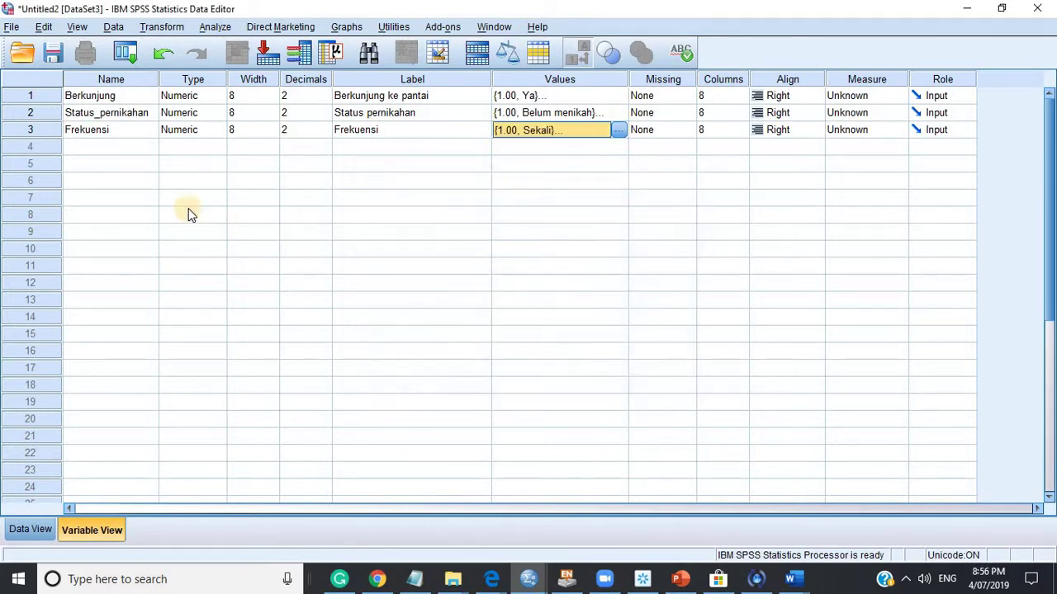
Create a fourth variable named Teman_perjalanan in row 4 and give it the label "Teman perjalanan".
left_click(127, 148)
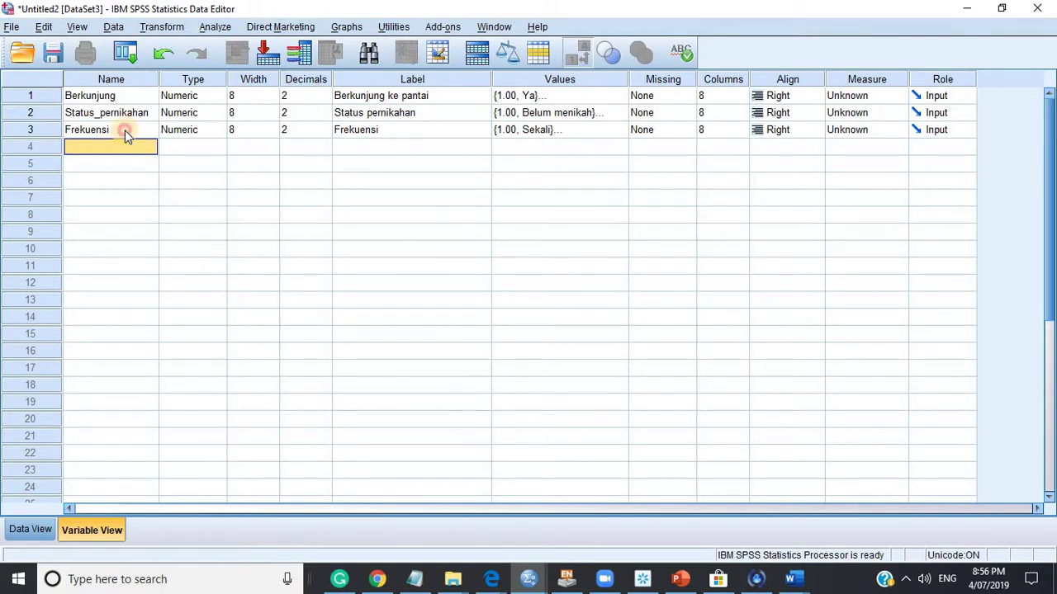
left_click(125, 132)
left_click(116, 151)
type("Teman_perjalanan")
left_click(358, 153)
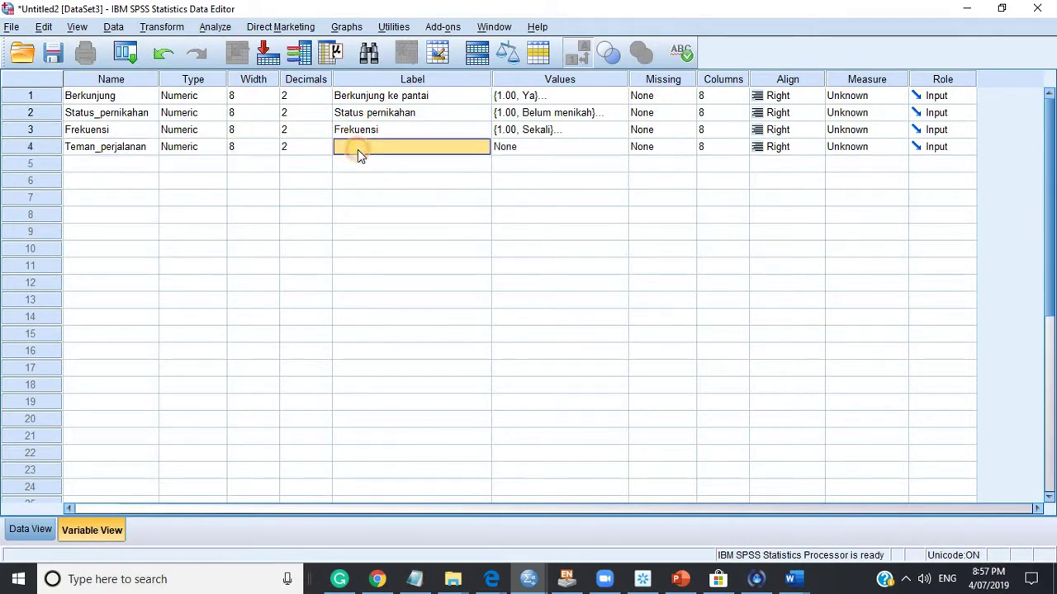
type("Teman")
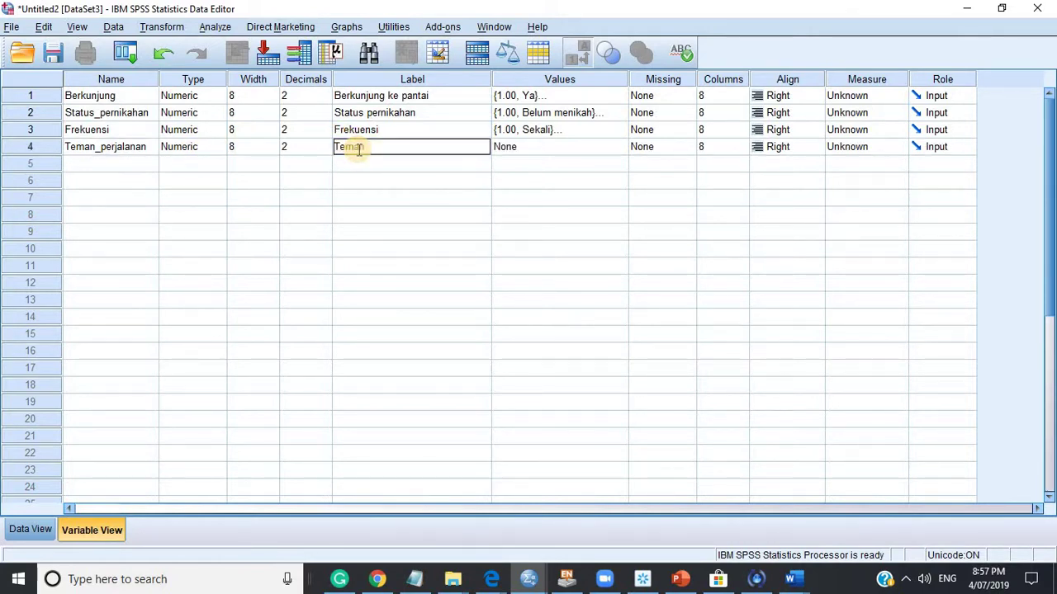
type(" perjalanan")
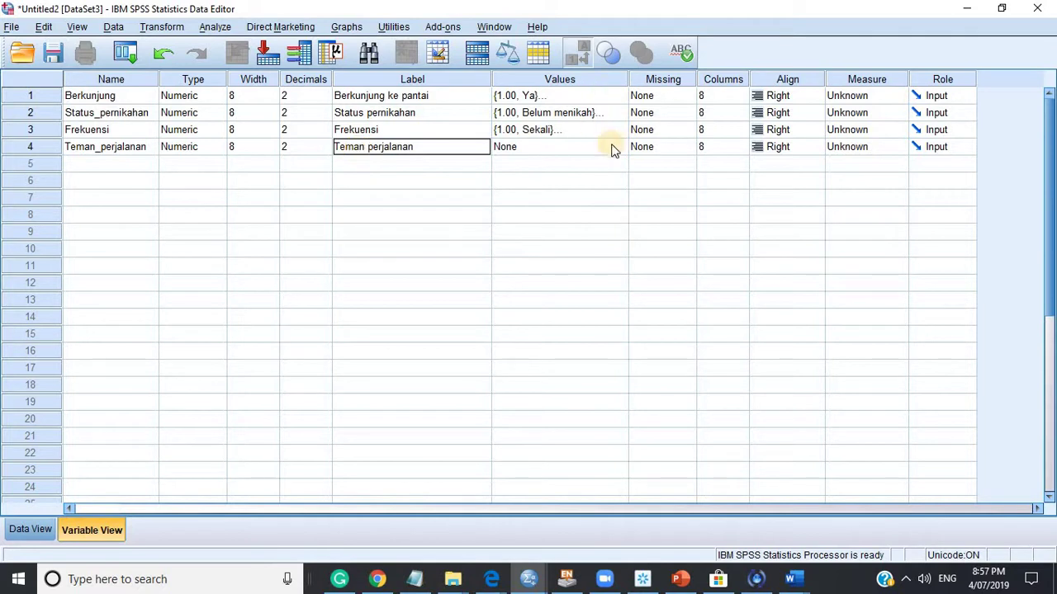
Add a value label to the Teman_perjalanan variable that defines 1 as "Sendiri".
left_click(613, 146)
left_click(613, 146)
type("1")
key("Tab")
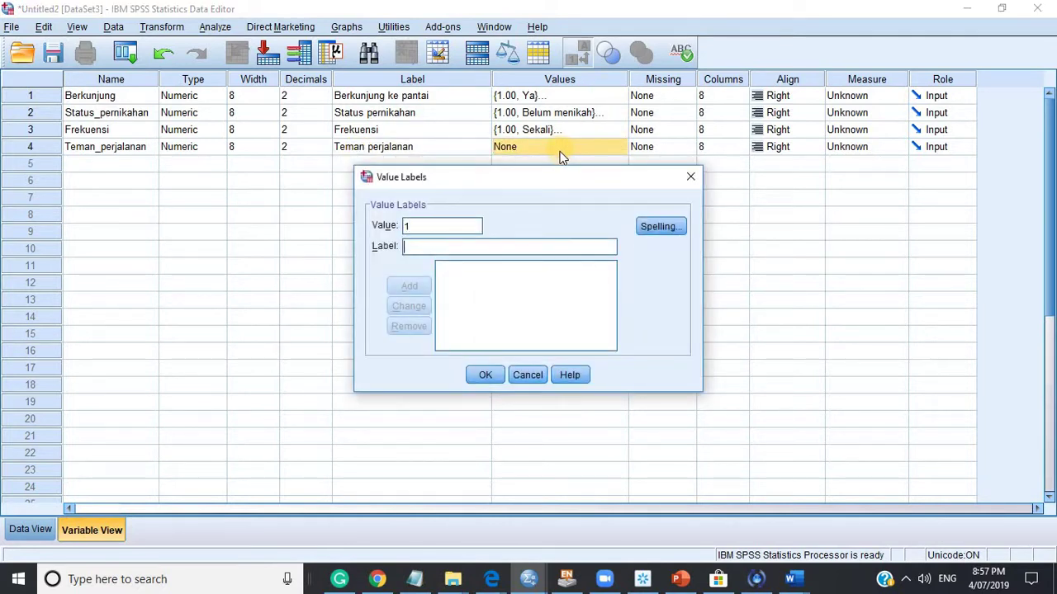
type("Sendiri")
key("Return")
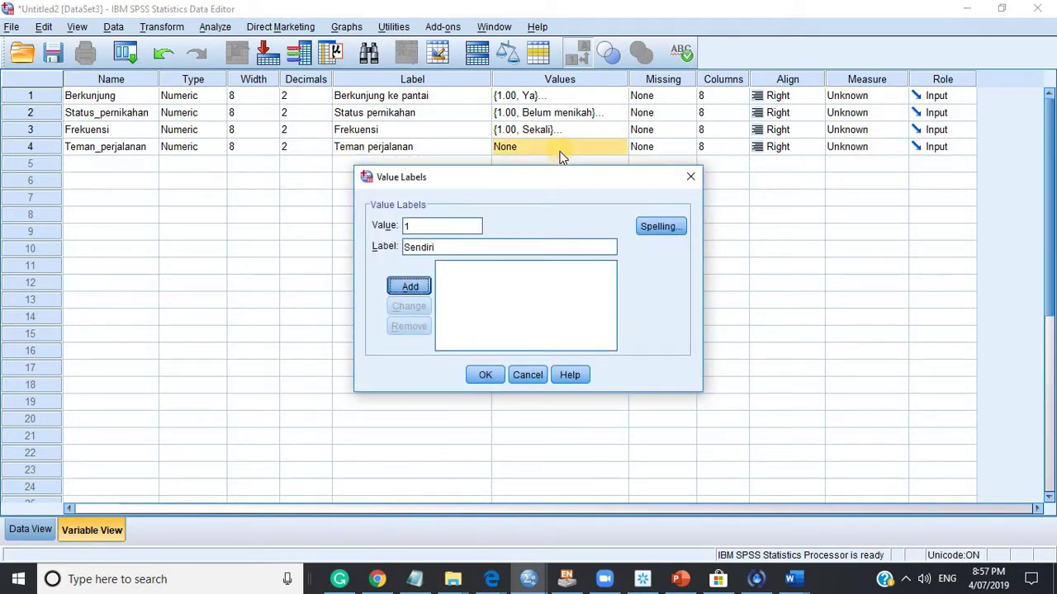
Add the value label 2 = "Pasangan" to the Teman_perjalanan variable.
type("2")
key("Tab")
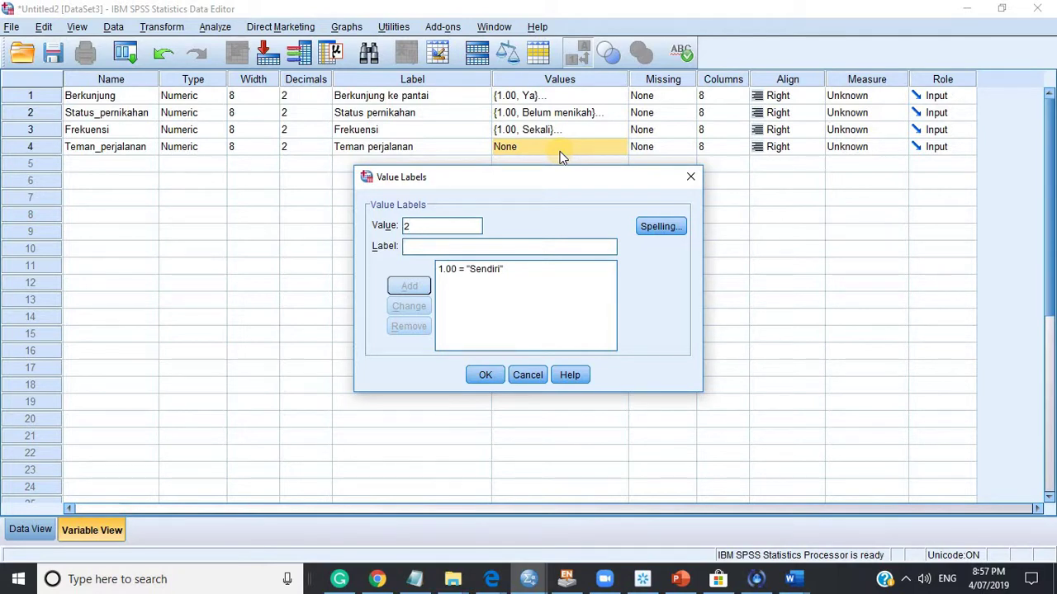
type("Pasangan")
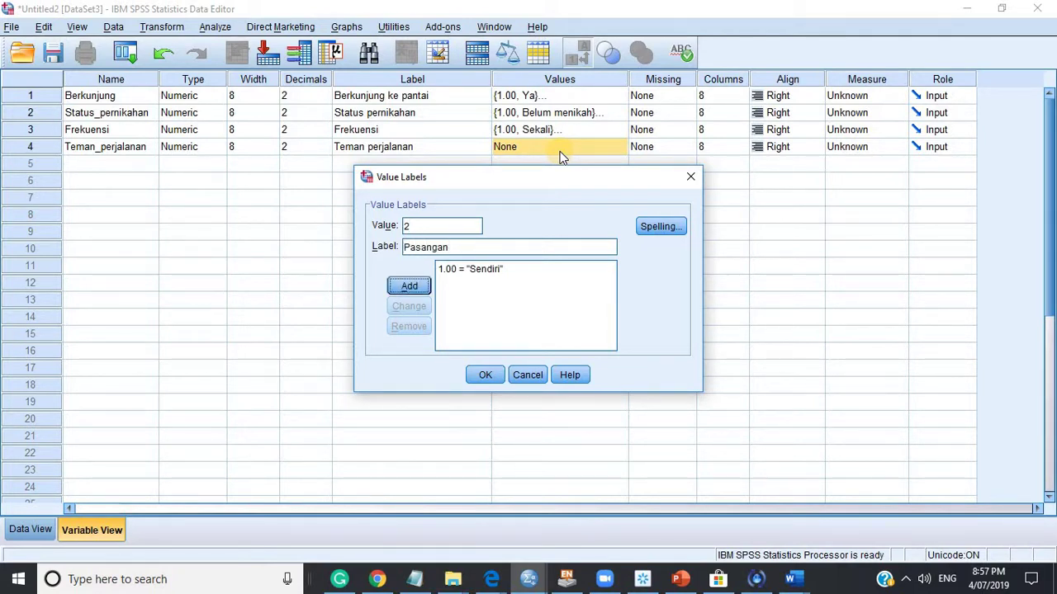
key("Return")
Add the value label 3 = "Anggota keluarga" to the Teman_perjalanan variable.
type("3")
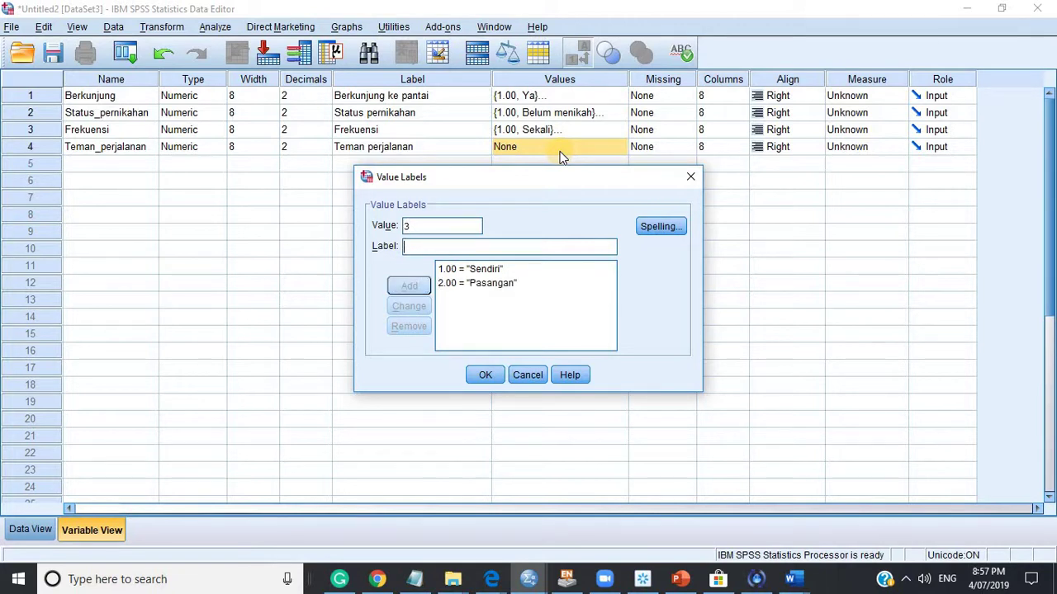
key("Tab")
type("Anggota keluarga")
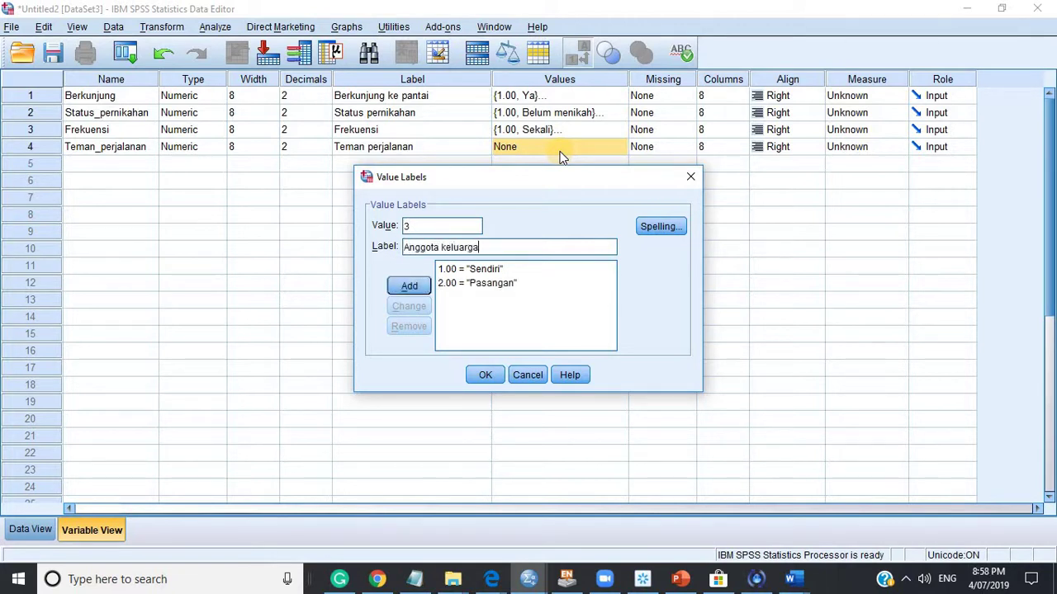
left_click(403, 286)
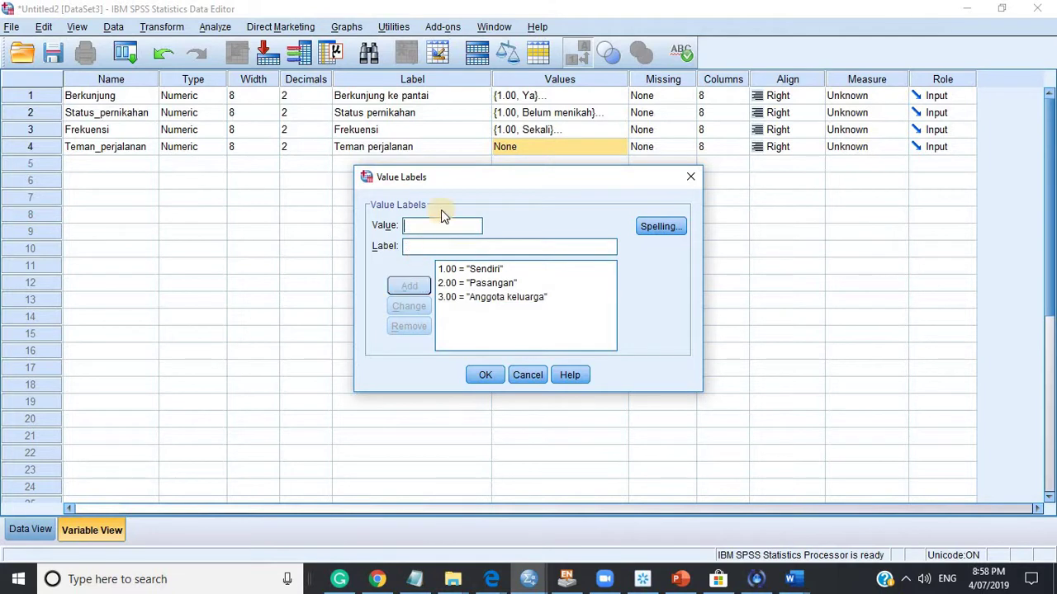
Add the value label 4 = "Teman" to the Teman_perjalanan variable.
type("4")
left_click(419, 244)
type("Tem")
key("BackSpace")
key("BackSpace")
key("BackSpace")
type("Teman")
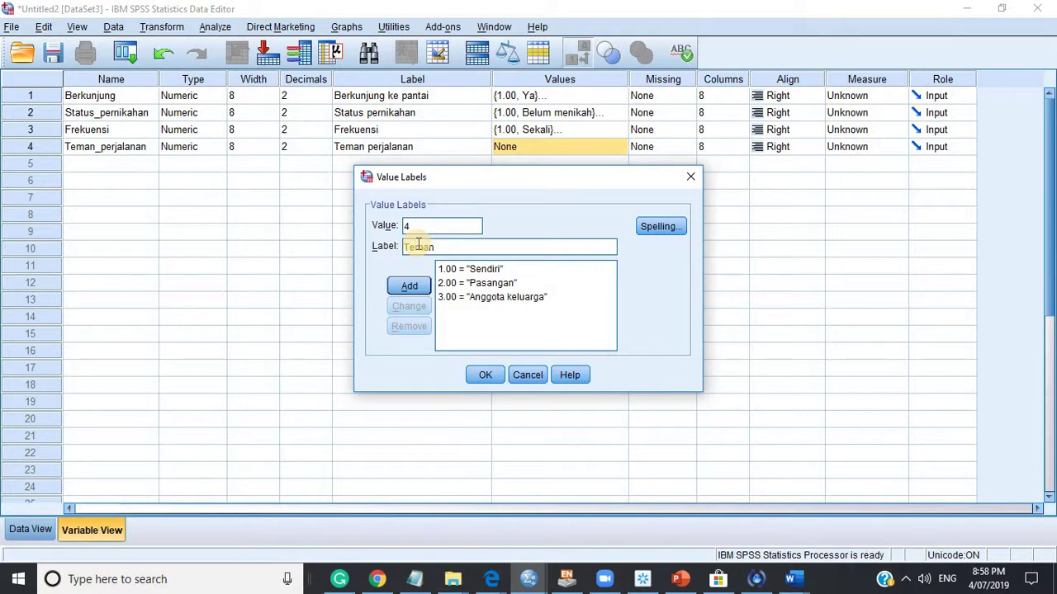
key("Return")
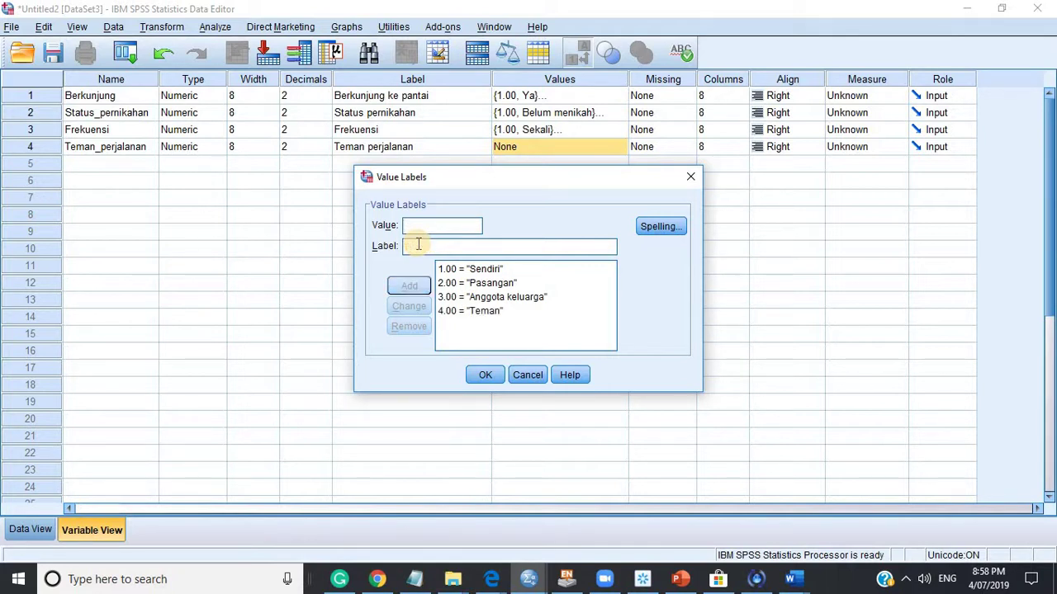
Add the value label 5 = "Grup perusahaan" to the Teman_perjalanan variable.
type("4")
left_click(419, 244)
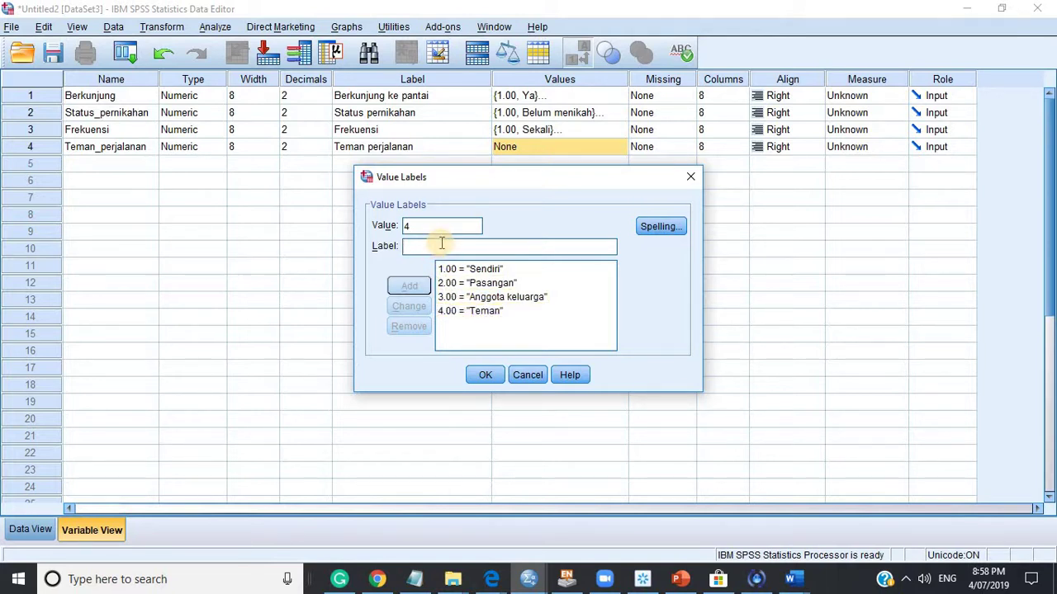
type("g")
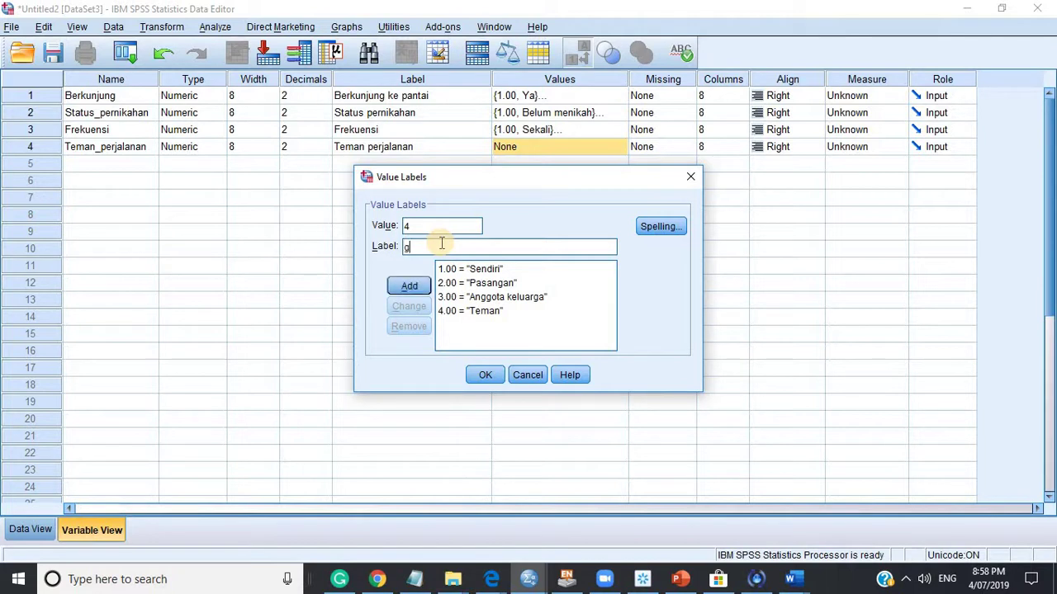
key("BackSpace")
type("Grup perusahaan")
left_click(413, 289)
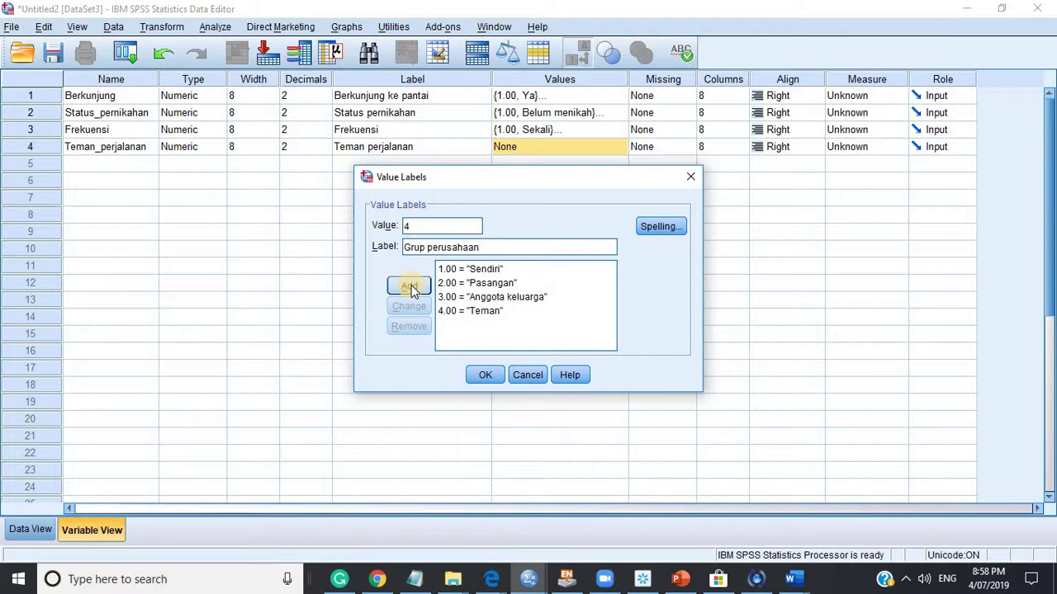
left_click(411, 287)
left_click(560, 310)
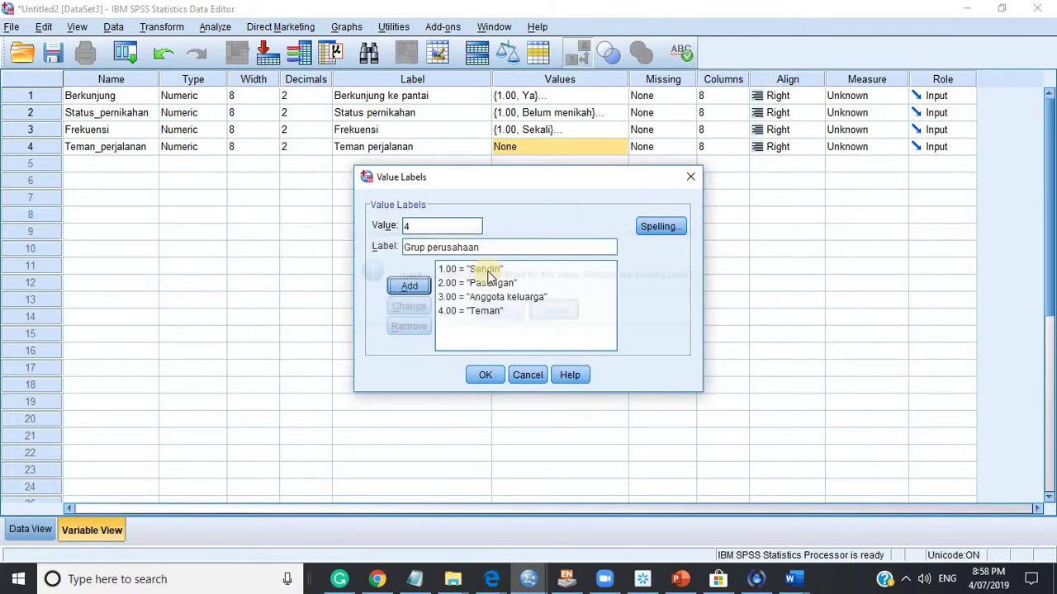
double_click(417, 225)
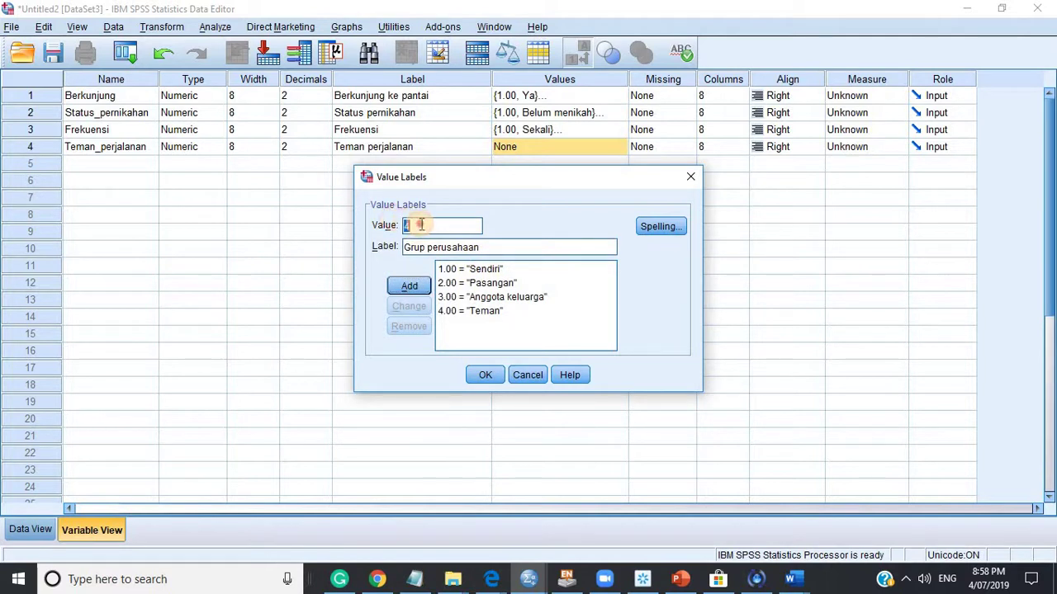
type("5")
left_click(410, 286)
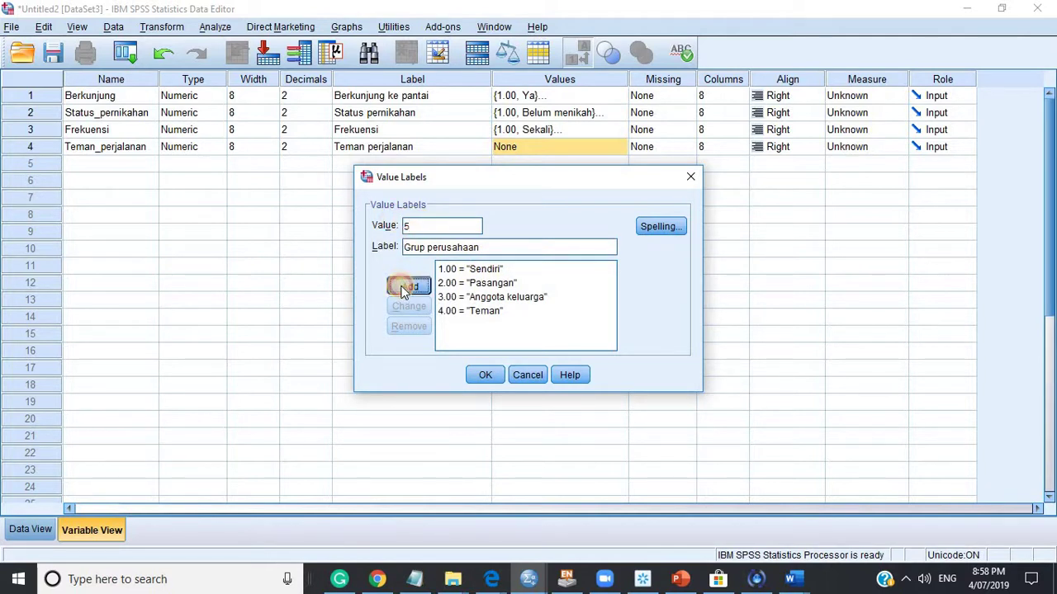
Add the value label 6 = "Lainnya" for Teman_perjalanan and apply the value labels.
type("6")
left_click(416, 247)
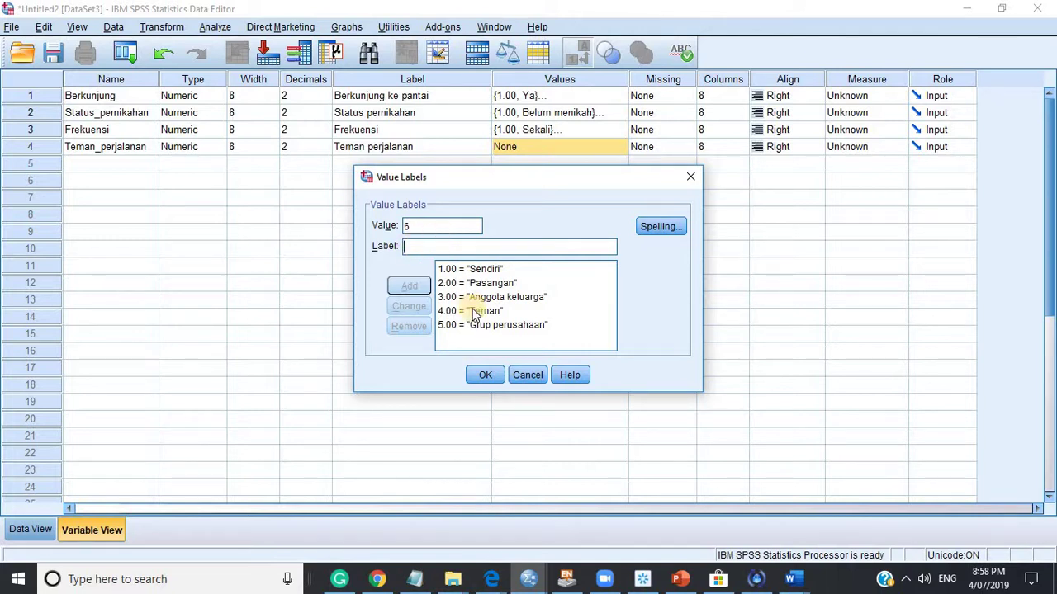
type("Lainnya")
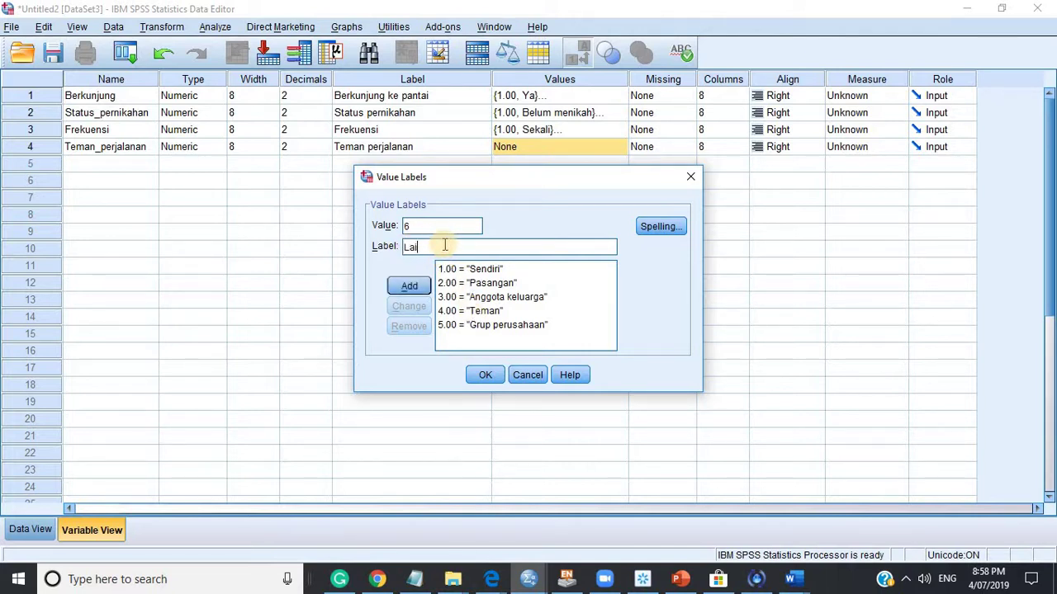
left_click(408, 286)
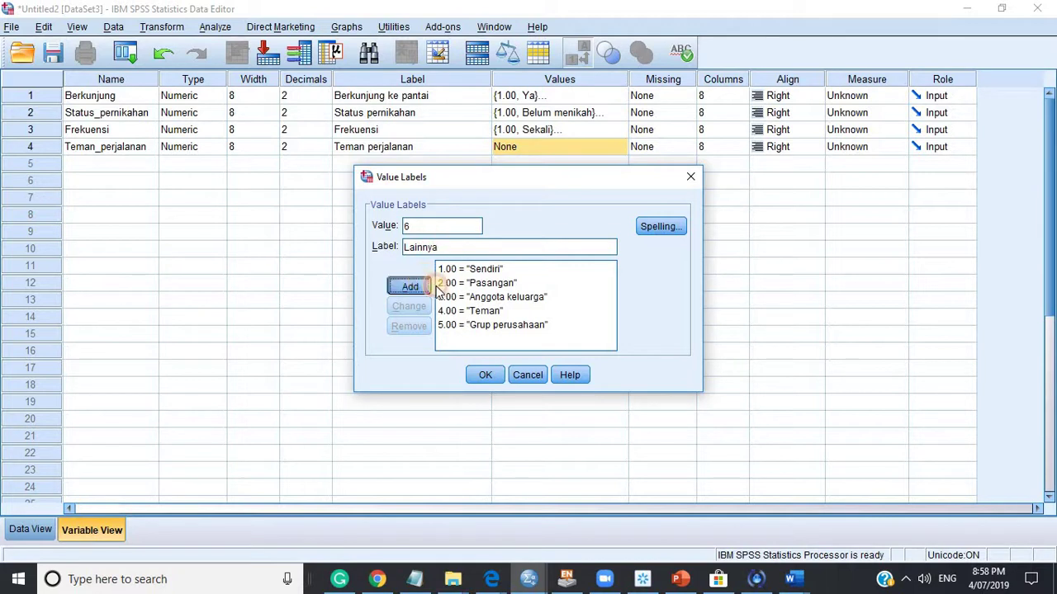
left_click(485, 377)
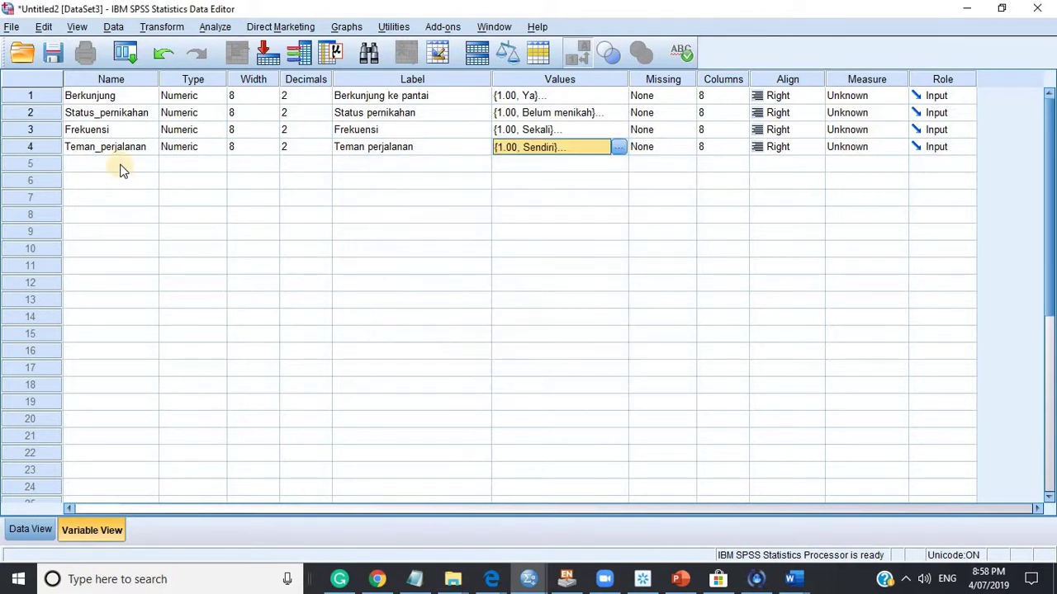
Review the names and labels of the four variables and examine the variable type options for Berkunjung without changing them.
left_click(122, 167)
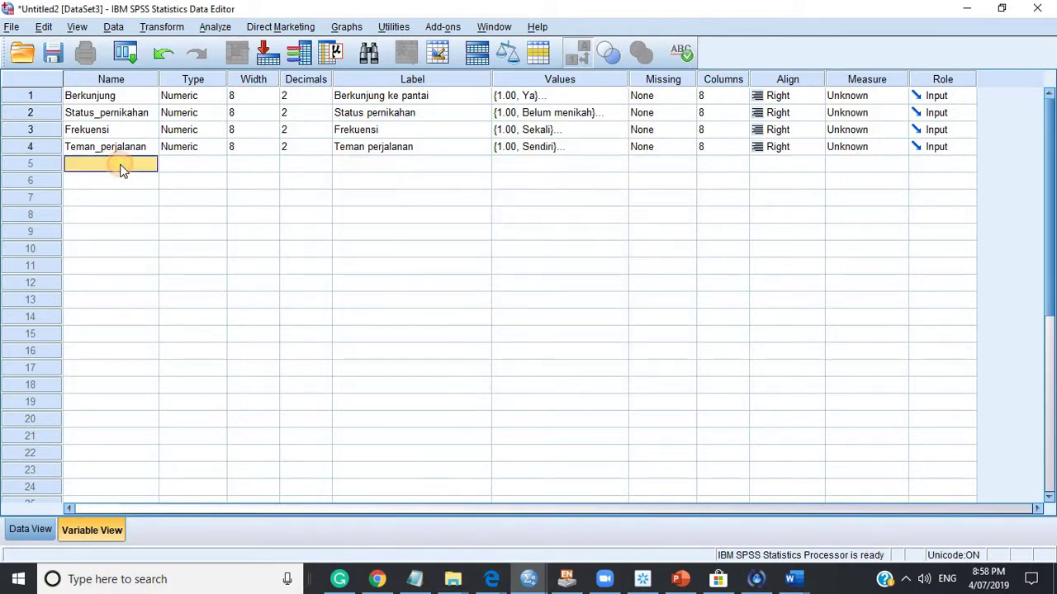
left_click(125, 98)
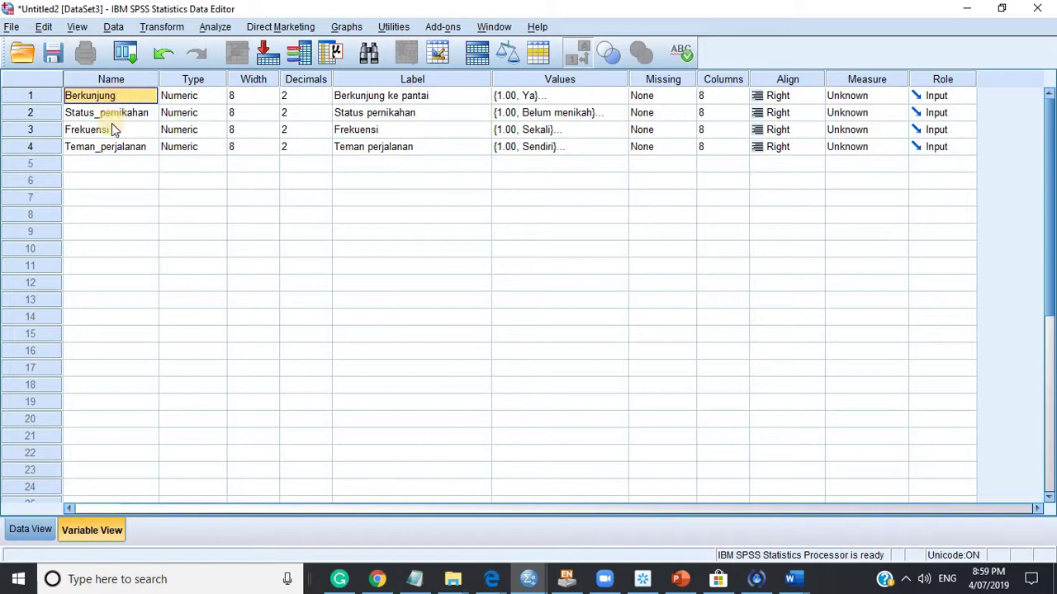
left_click(99, 114)
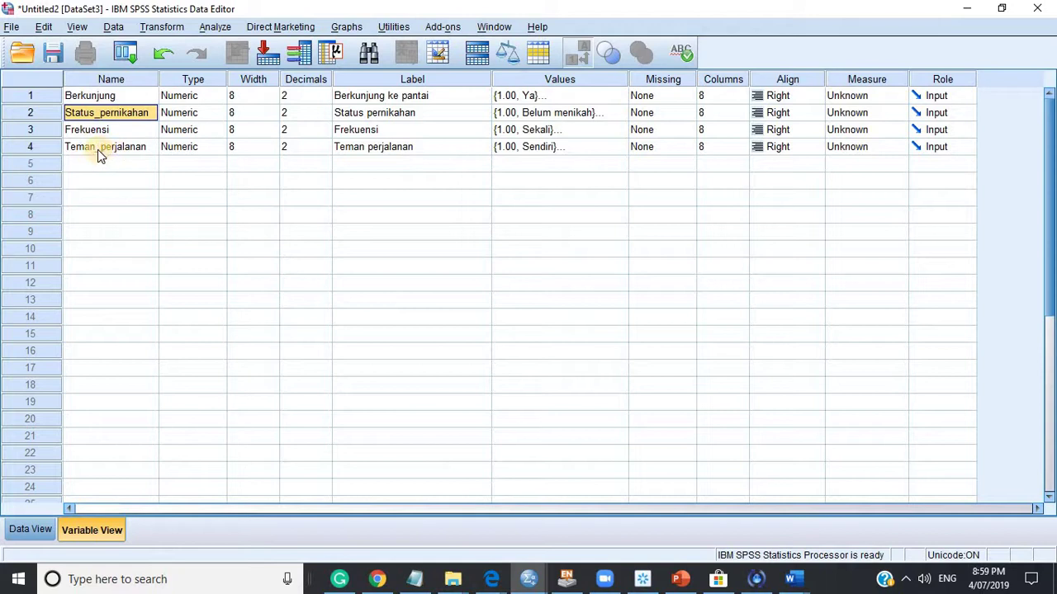
left_click_drag(366, 95, 372, 149)
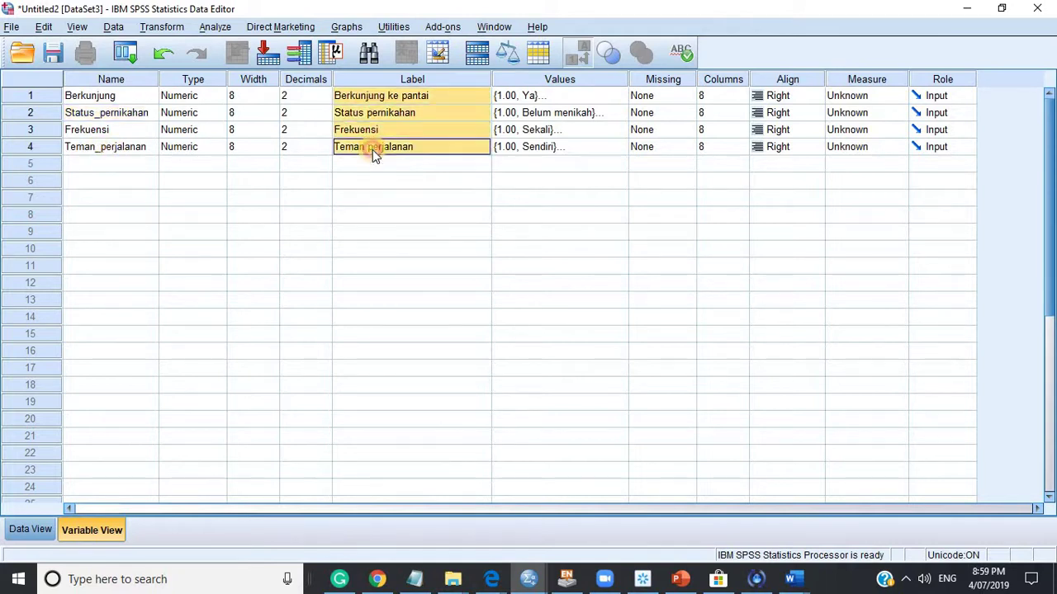
left_click(371, 192)
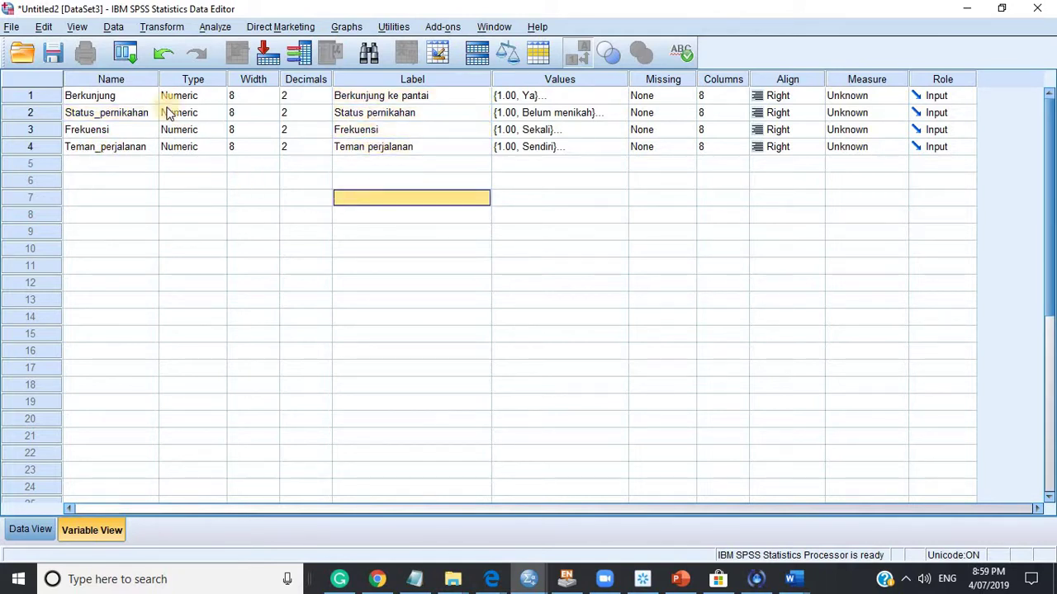
left_click(219, 94)
left_click(219, 94)
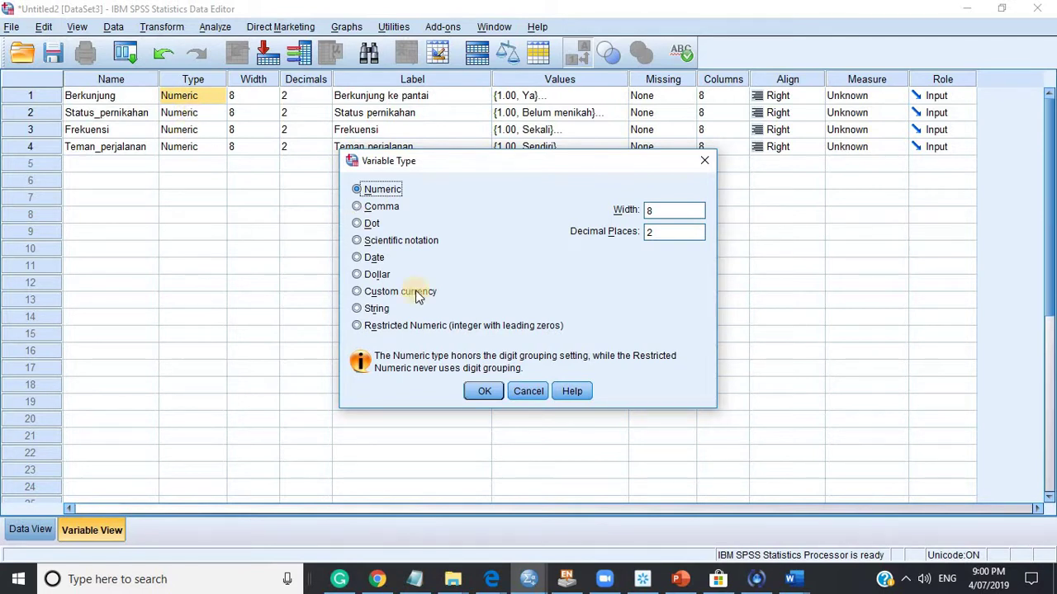
left_click(531, 394)
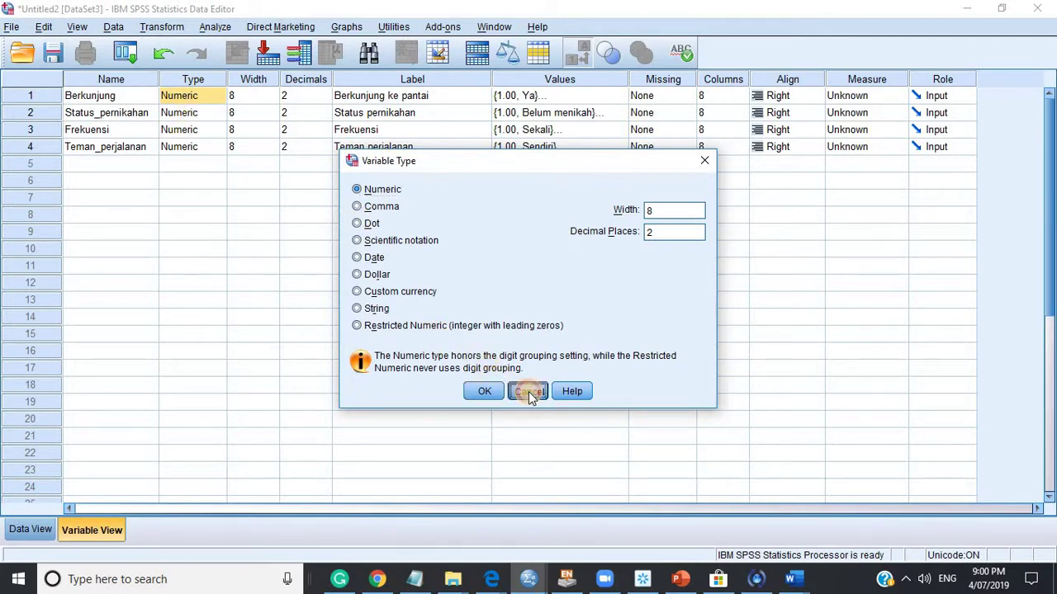
Create four variables named M1, M2, M3 and M4 in rows 5 to 8.
left_click(128, 169)
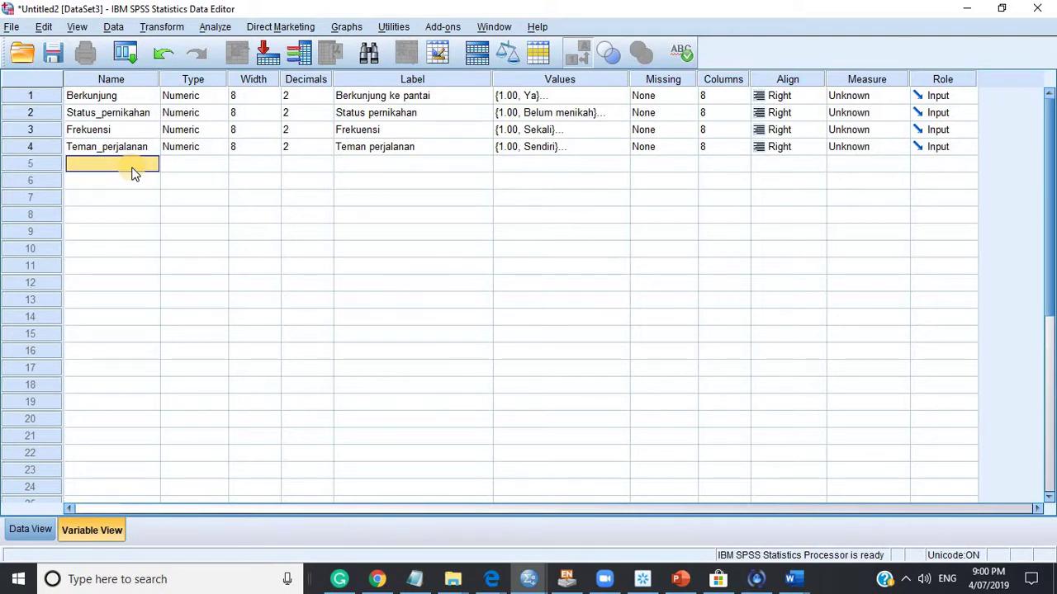
type("M")
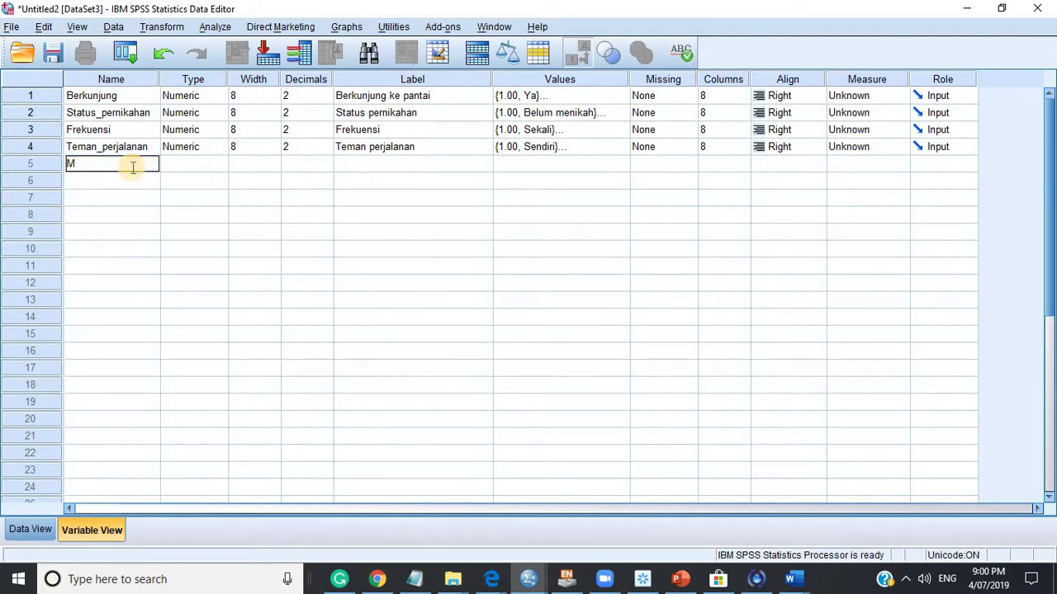
type("o")
left_click(120, 182)
type("M")
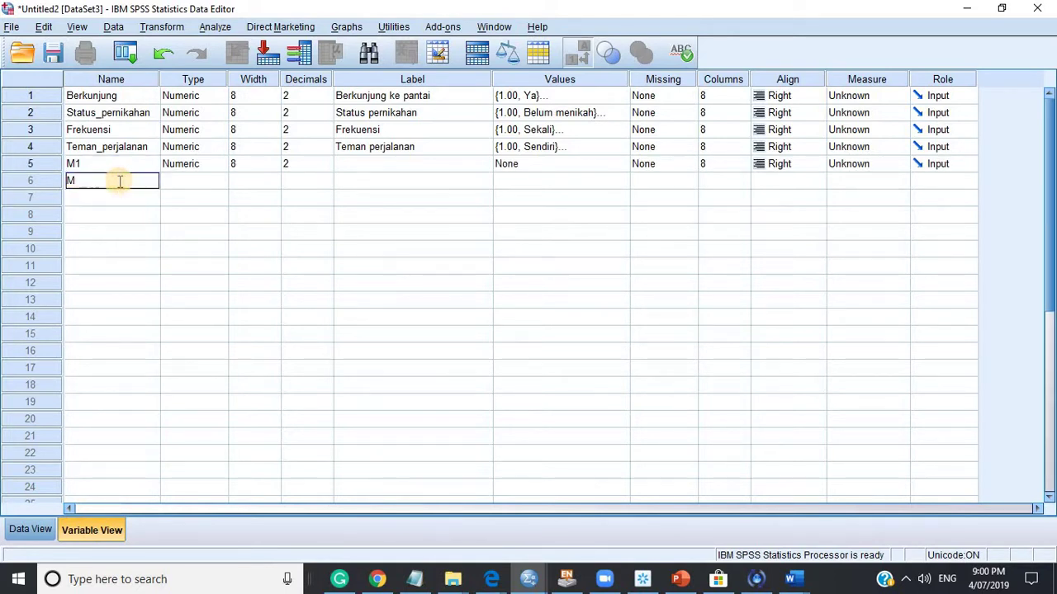
type("2")
key("Return")
type("M")
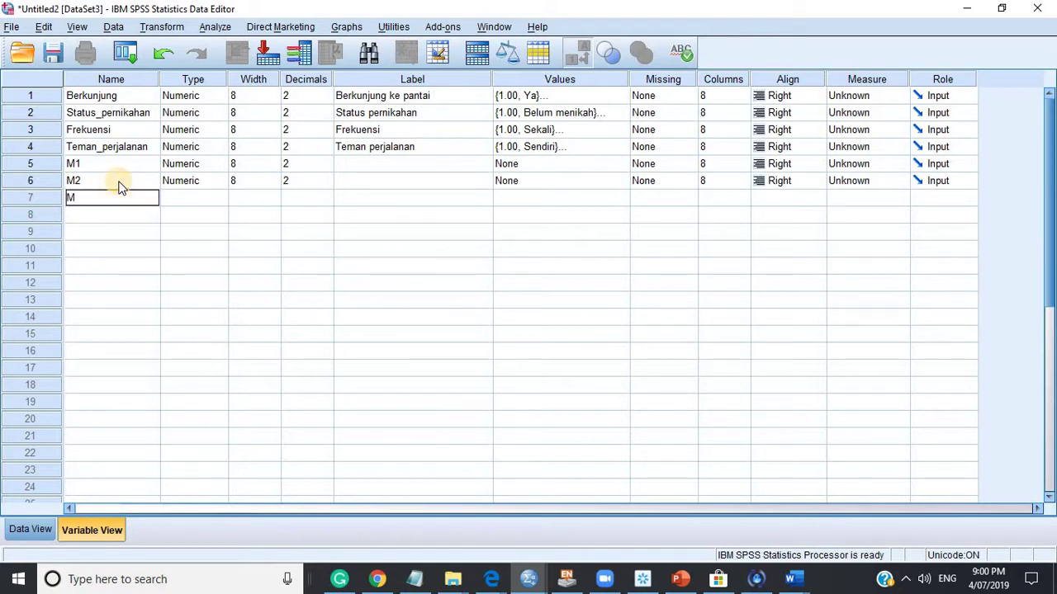
type("3")
key("Return")
type("M")
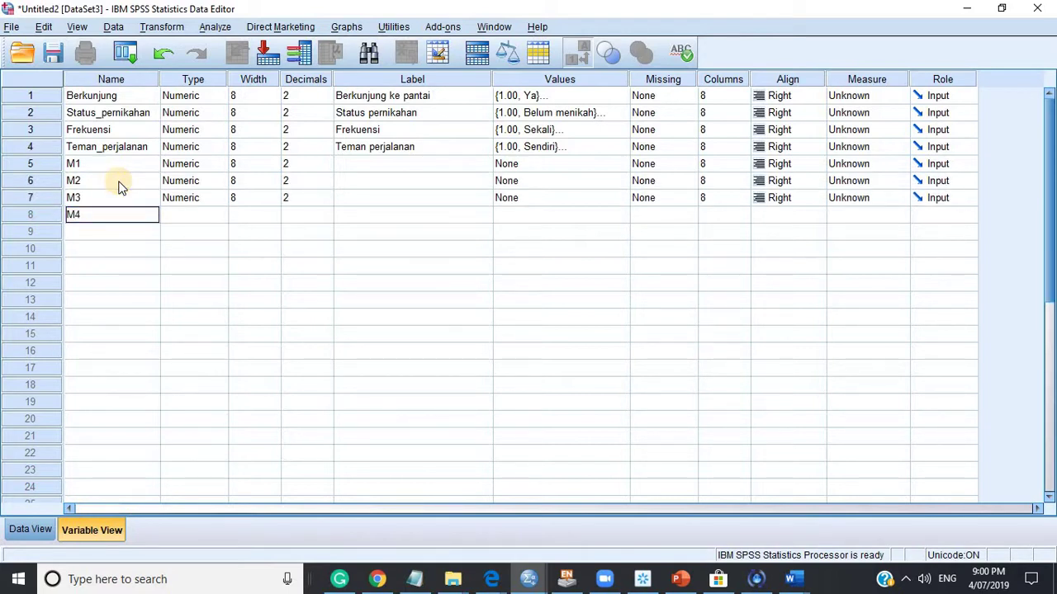
type("4")
left_click(118, 231)
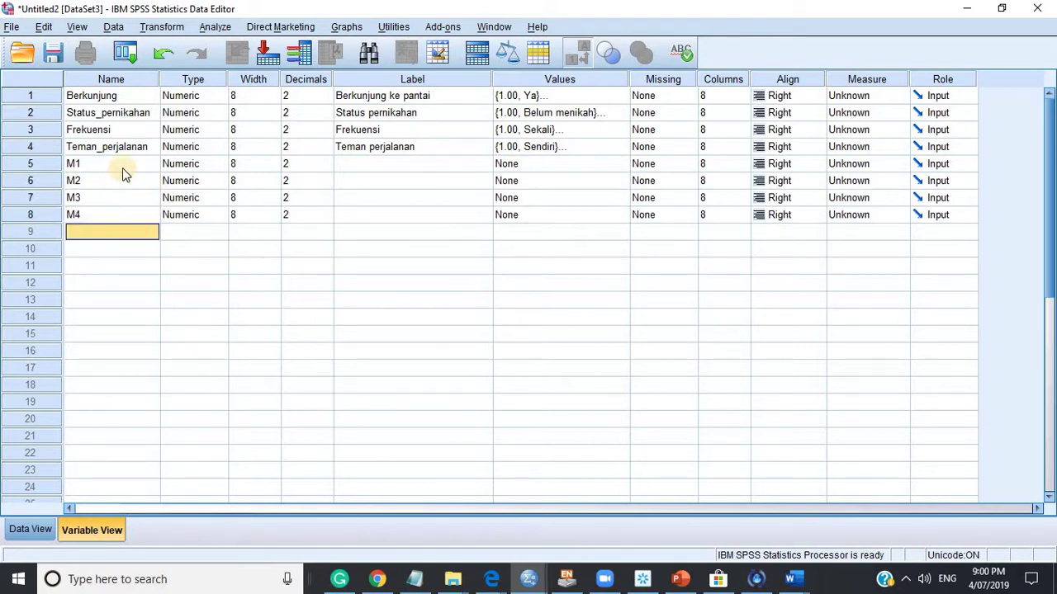
left_click_drag(124, 172, 115, 214)
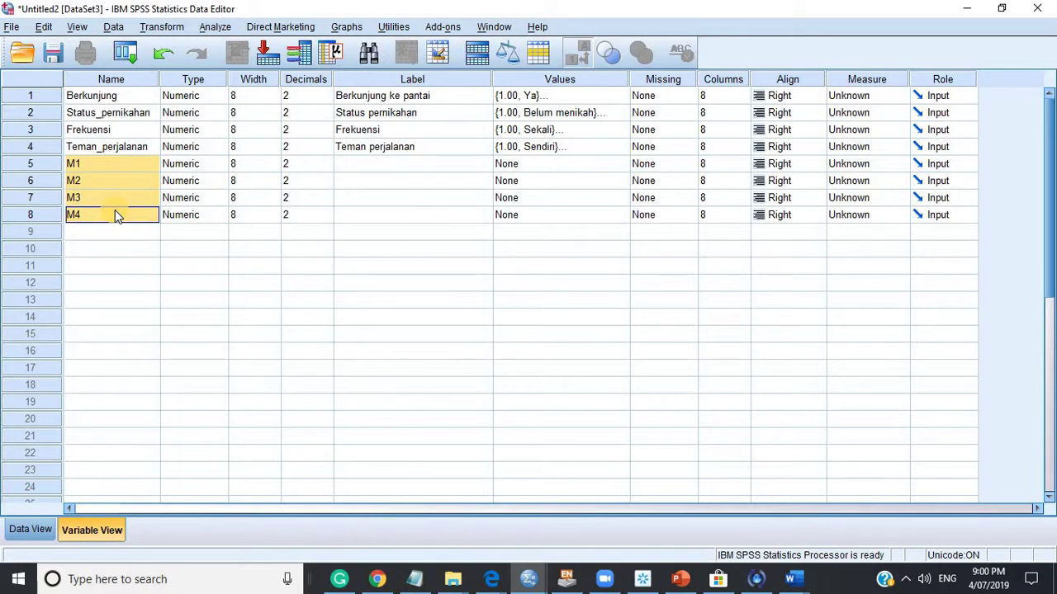
left_click(107, 247)
left_click_drag(113, 165, 111, 215)
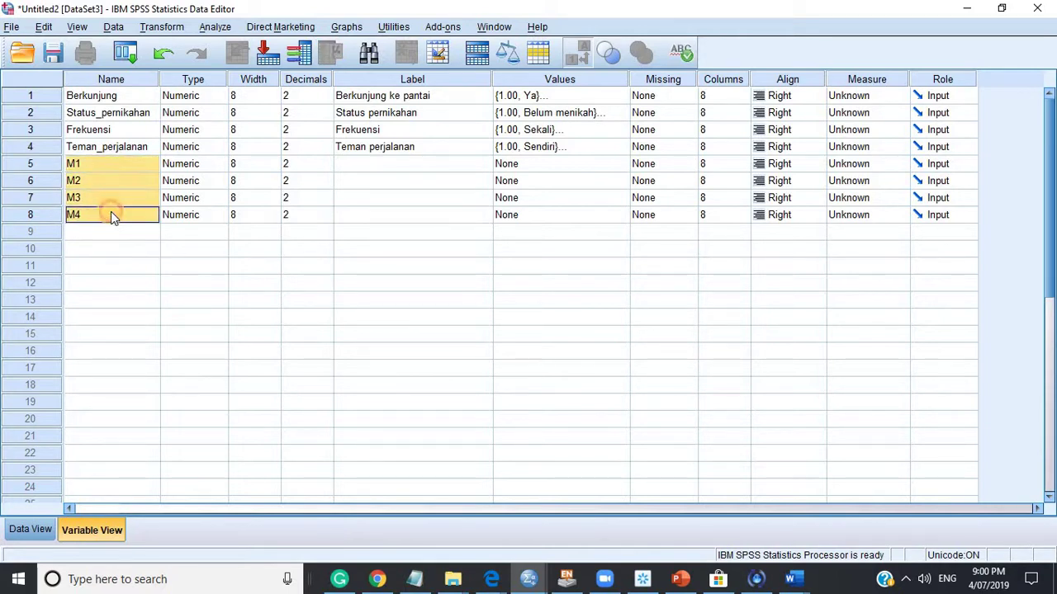
left_click_drag(377, 166, 378, 216)
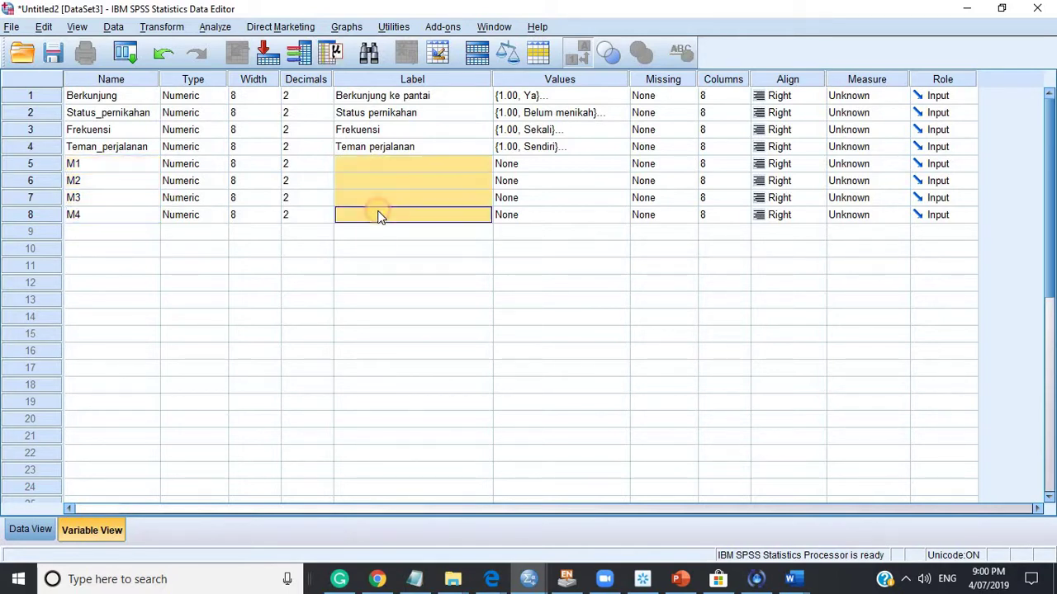
left_click(386, 266)
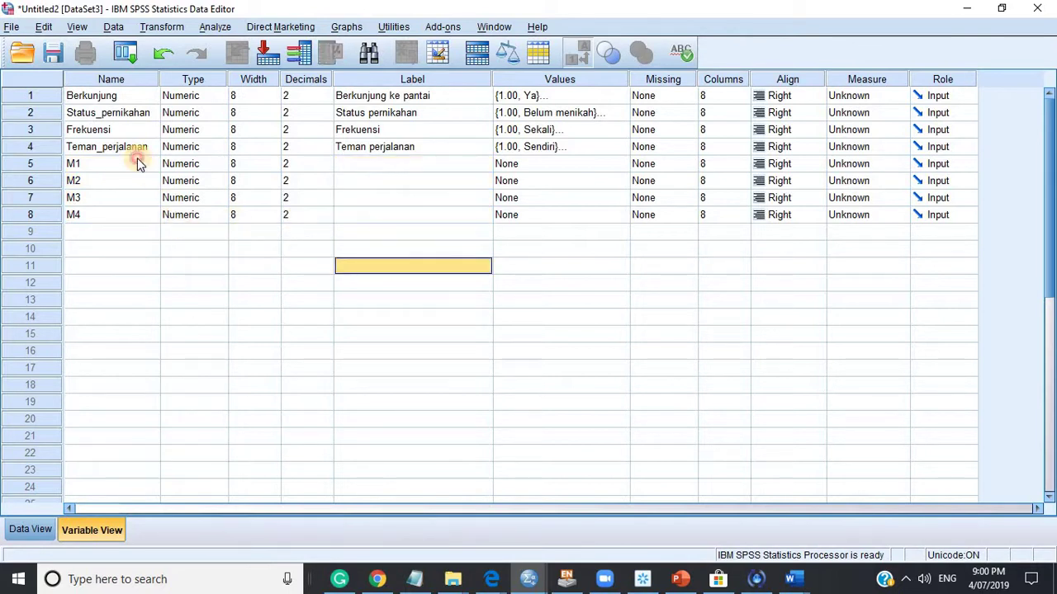
Copy the names M1 to M4 into the label cells of the same four variables.
left_click_drag(137, 163, 137, 214)
key("ctrl+c")
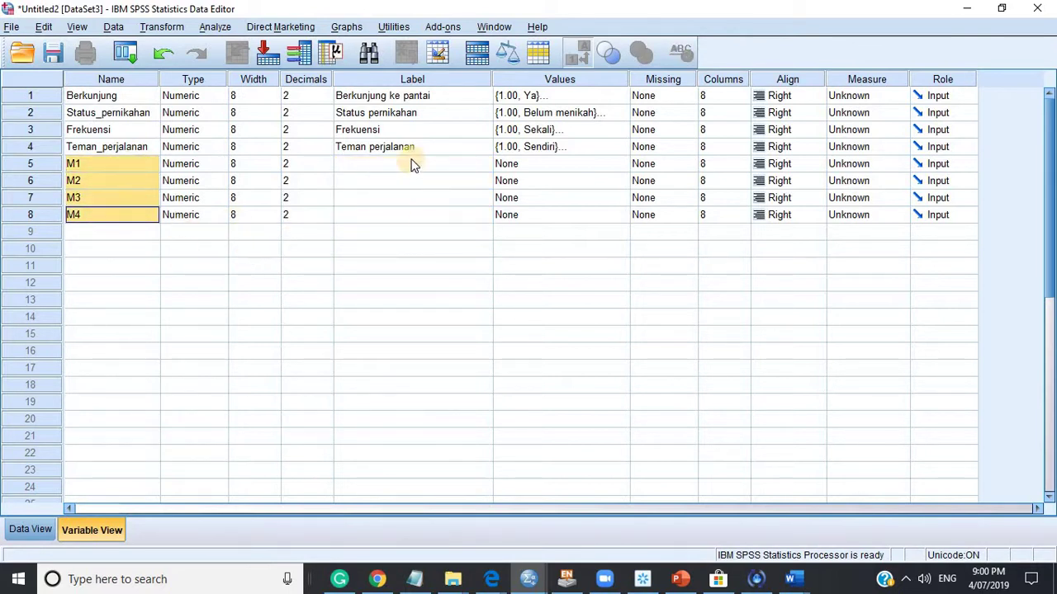
left_click_drag(408, 164, 413, 215)
key("ctrl+v")
left_click_drag(130, 165, 134, 214)
left_click_drag(389, 166, 385, 213)
Create five variables named D1, D2, D3, D4 and D5 in rows 9 to 13.
left_click(132, 234)
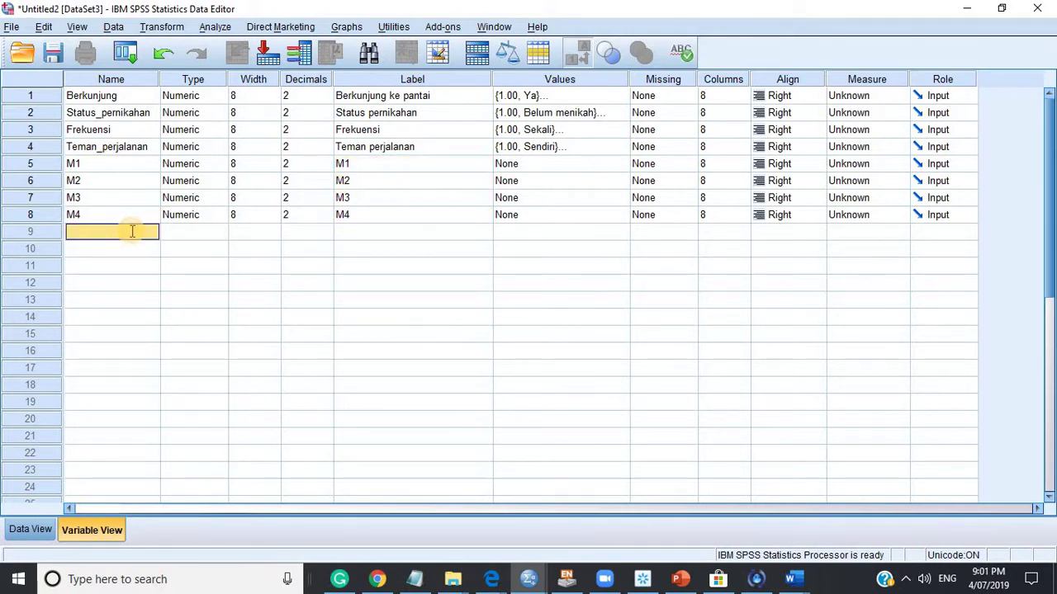
type("D1")
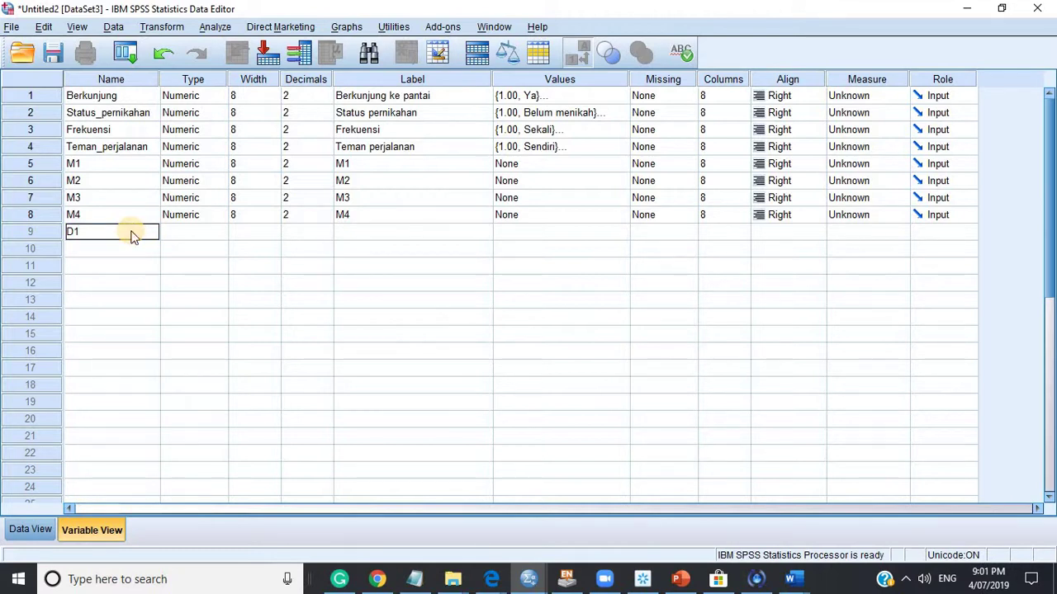
key("Return")
type("D2")
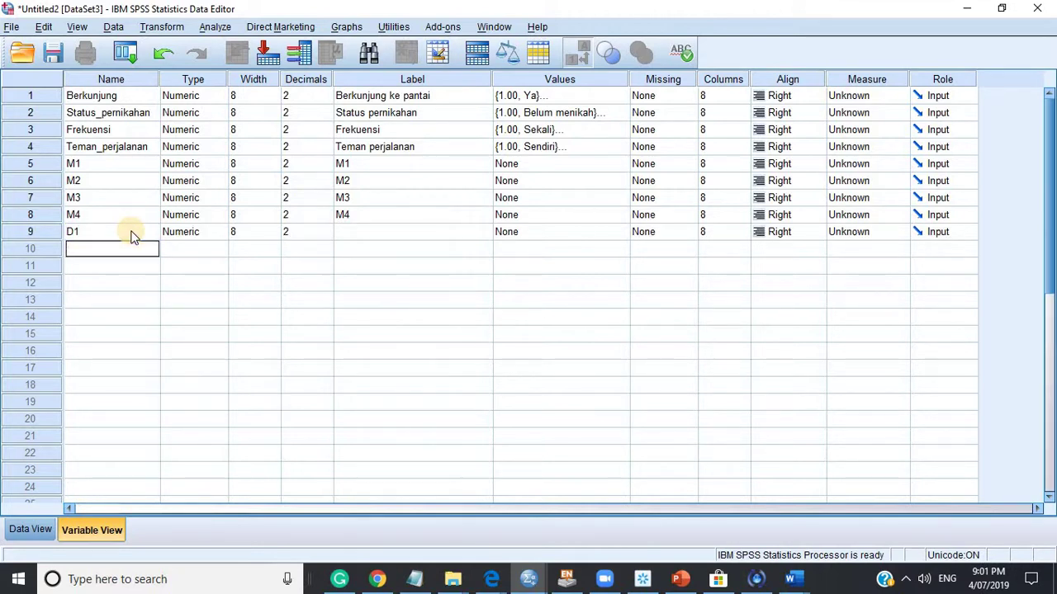
key("Return")
type("D")
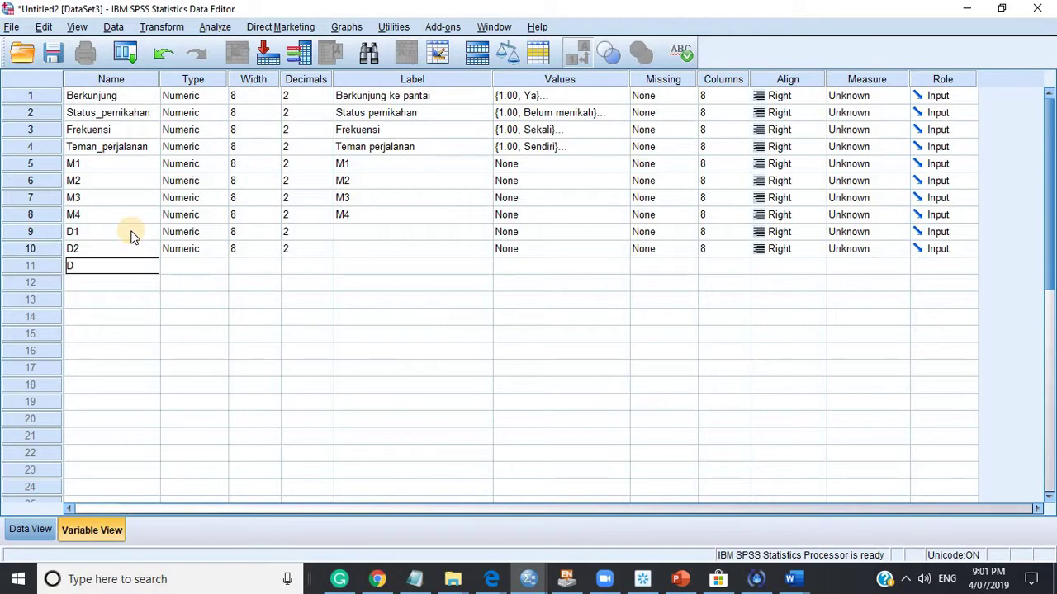
type("3")
key("Return")
type("D4")
key("Return")
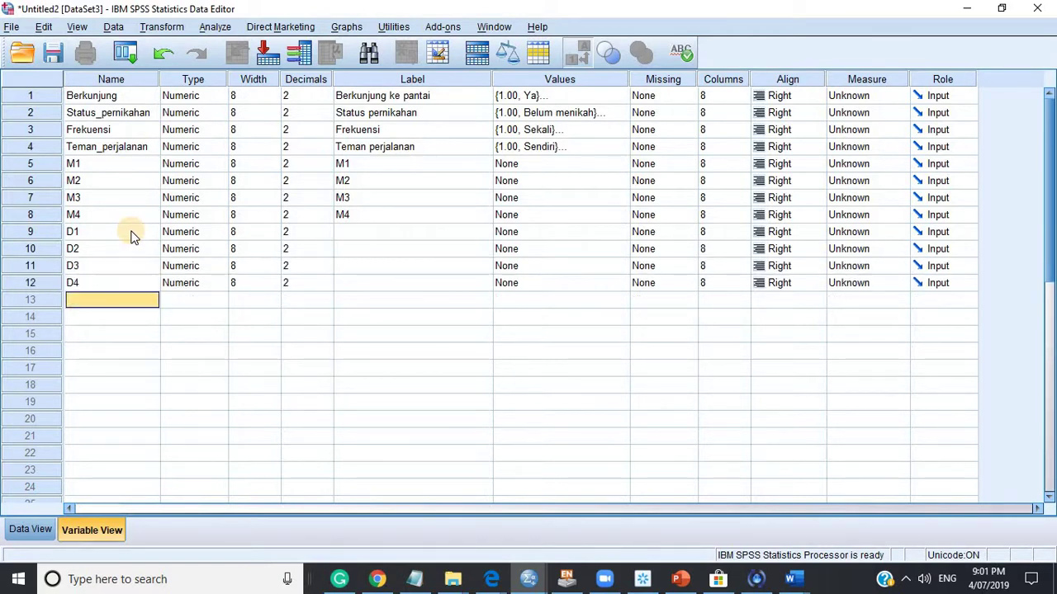
type("D5")
key("Return")
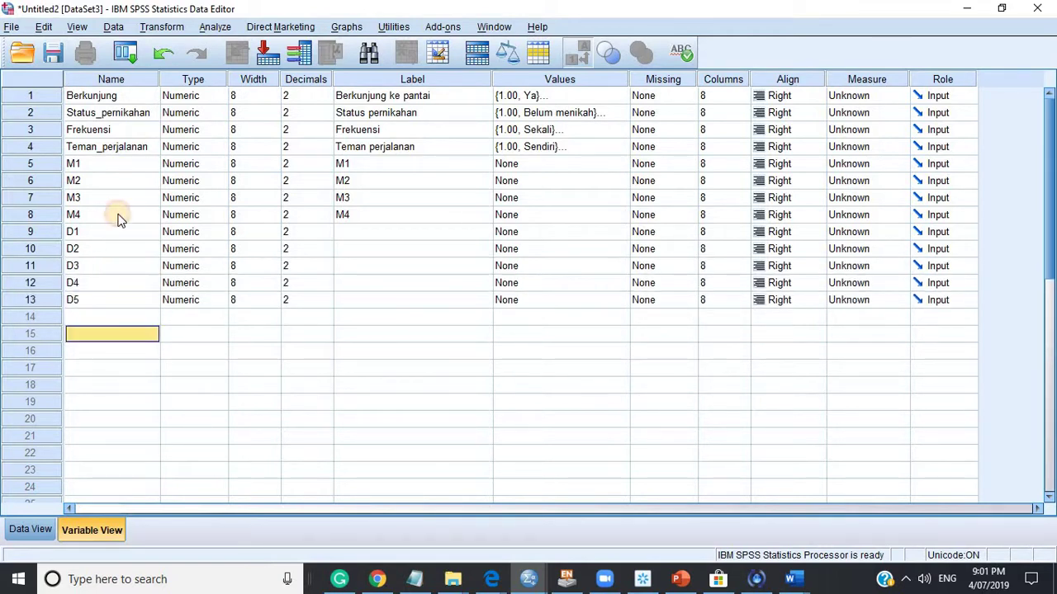
Copy the names D1 to D5 into the label cells of the same five variables.
left_click_drag(112, 235, 107, 304)
key("ctrl+c")
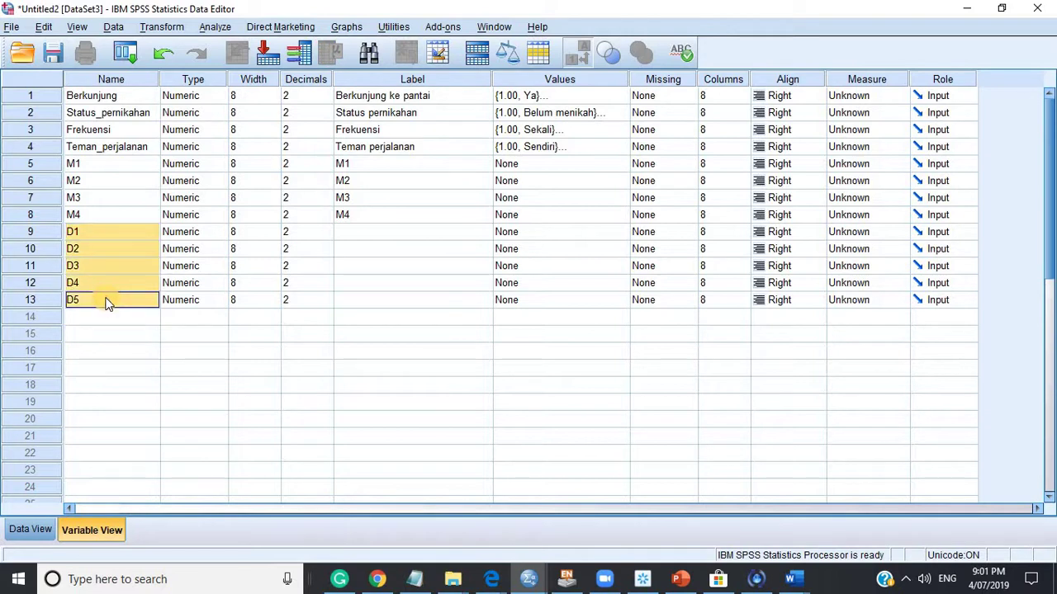
left_click_drag(366, 217, 366, 302)
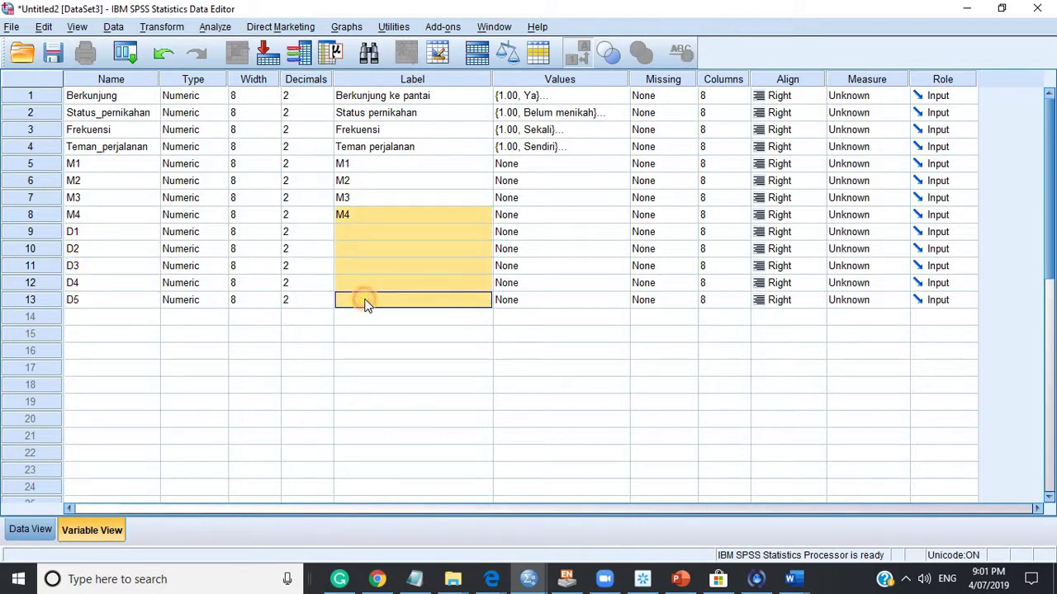
left_click_drag(361, 233, 357, 302)
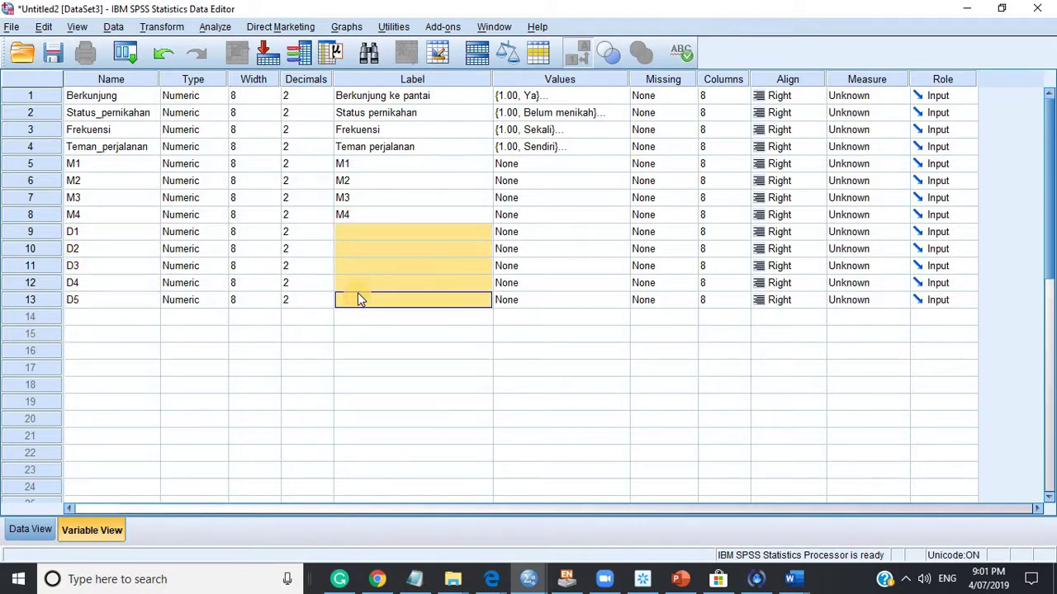
key("ctrl+v")
Create a variable named Jenis_kelamin in row 18.
left_click(97, 388)
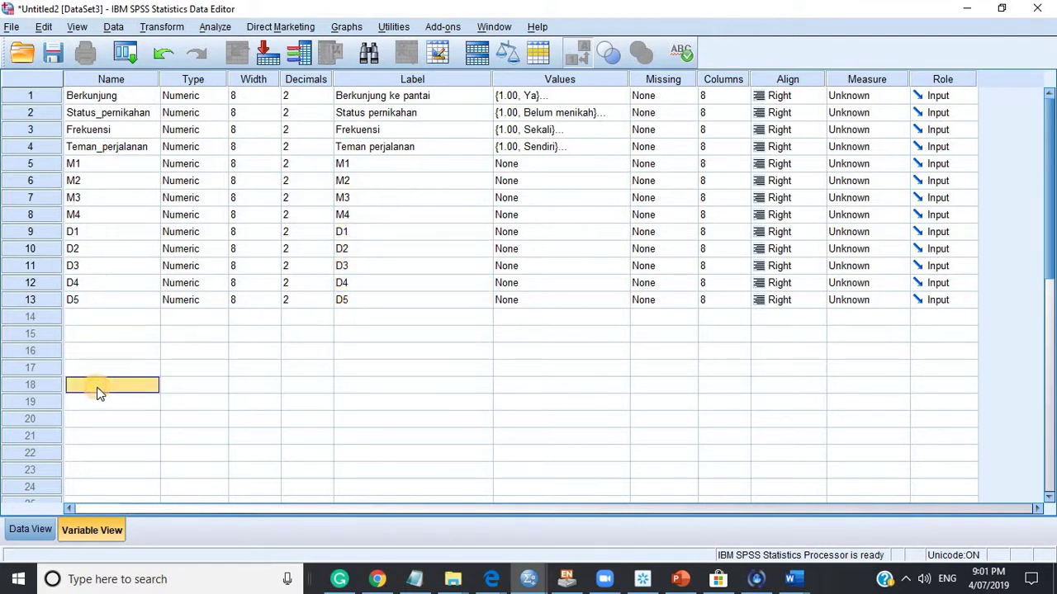
type("D1")
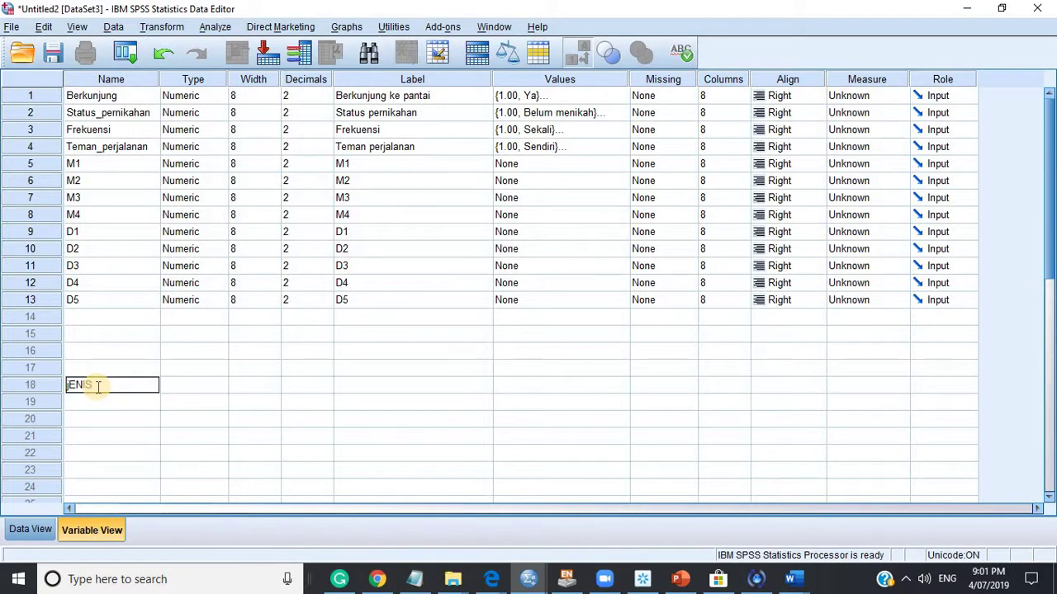
key("BackSpace")
key("BackSpace")
type("Jenis_kelamin")
key("Return")
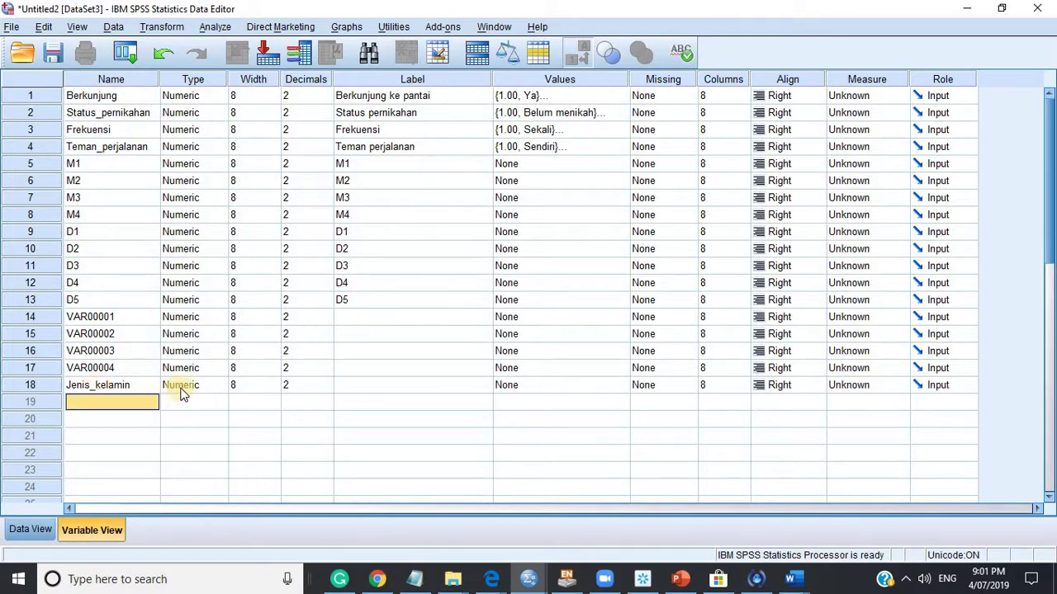
Copy the name Jenis_kelamin into the label cell of the same variable.
left_click(104, 385)
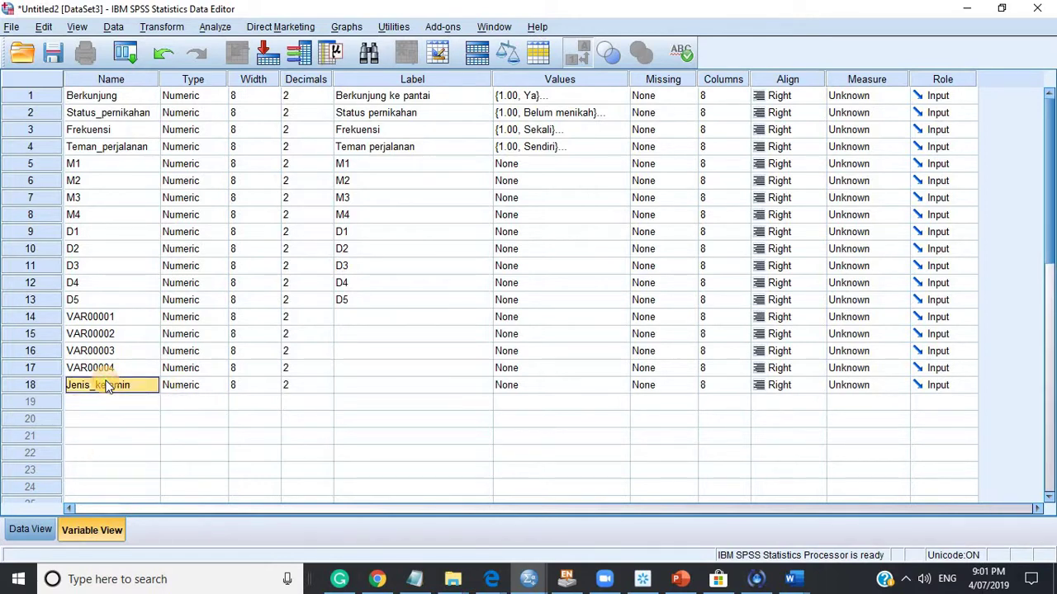
left_click(356, 386)
type("Jenis_kelamin")
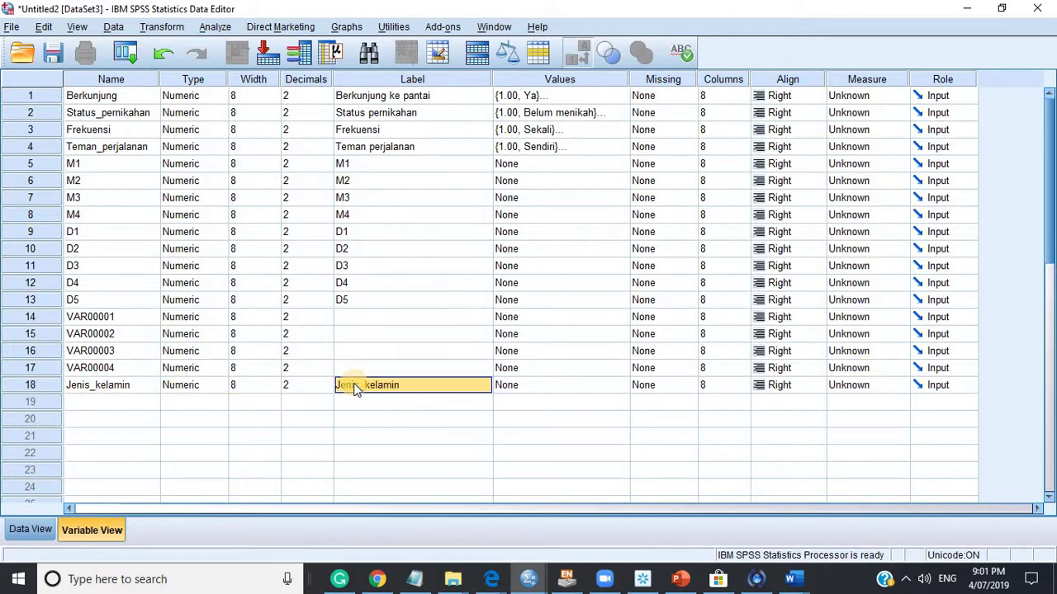
left_click(110, 320)
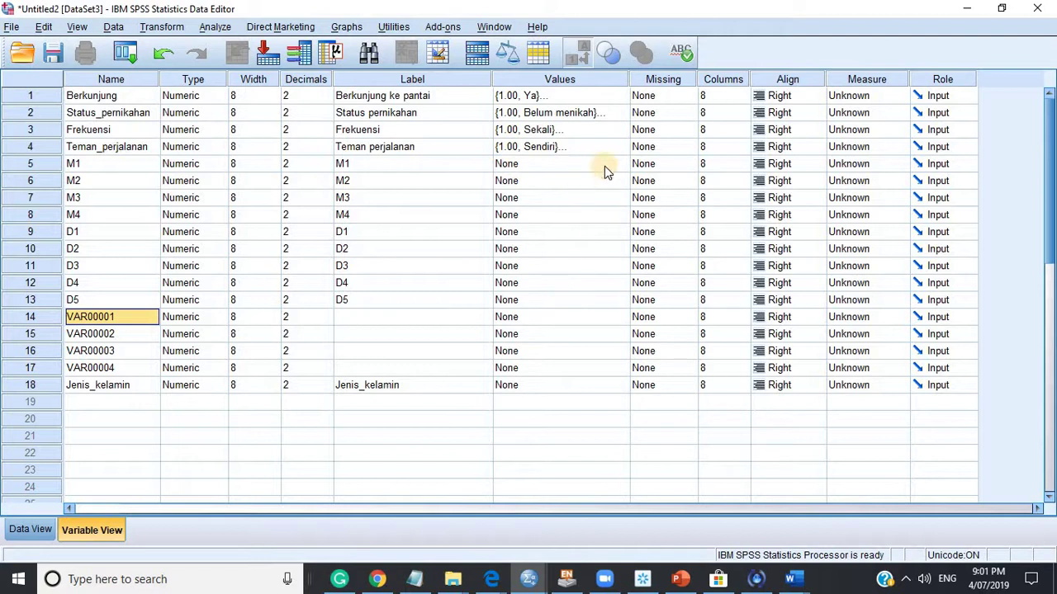
Add the value labels 1 = "Laki-laki" and 2 = "Perempuan" for Jenis_kelamin.
left_click(624, 390)
left_click(620, 388)
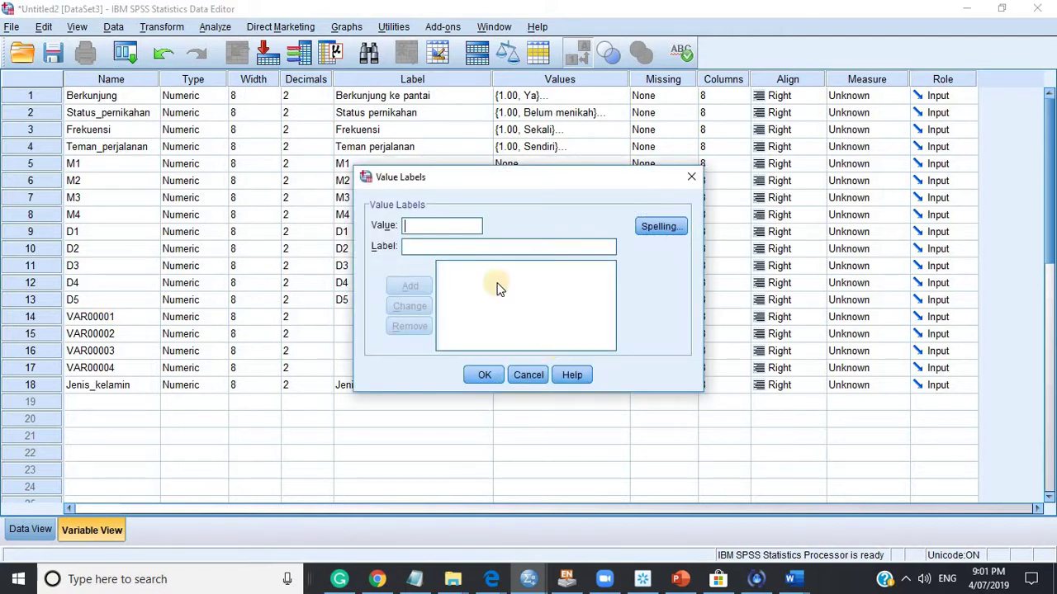
type("1")
key("Tab")
type("P")
key("BackSpace")
type("P")
key("BackSpace")
type("Laki")
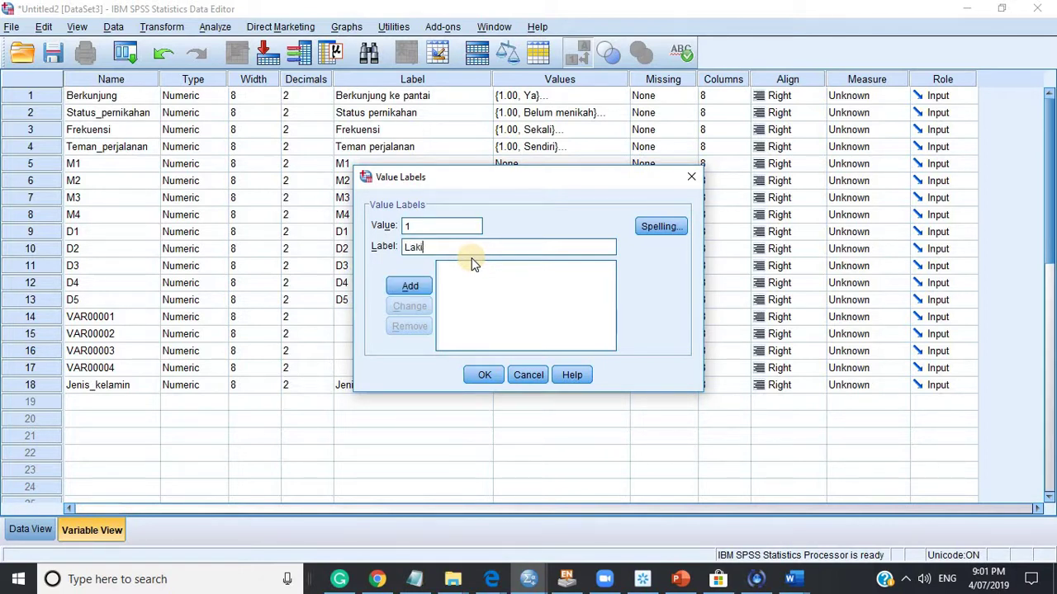
type("-laki")
left_click(418, 285)
type("2")
type("Perempuan")
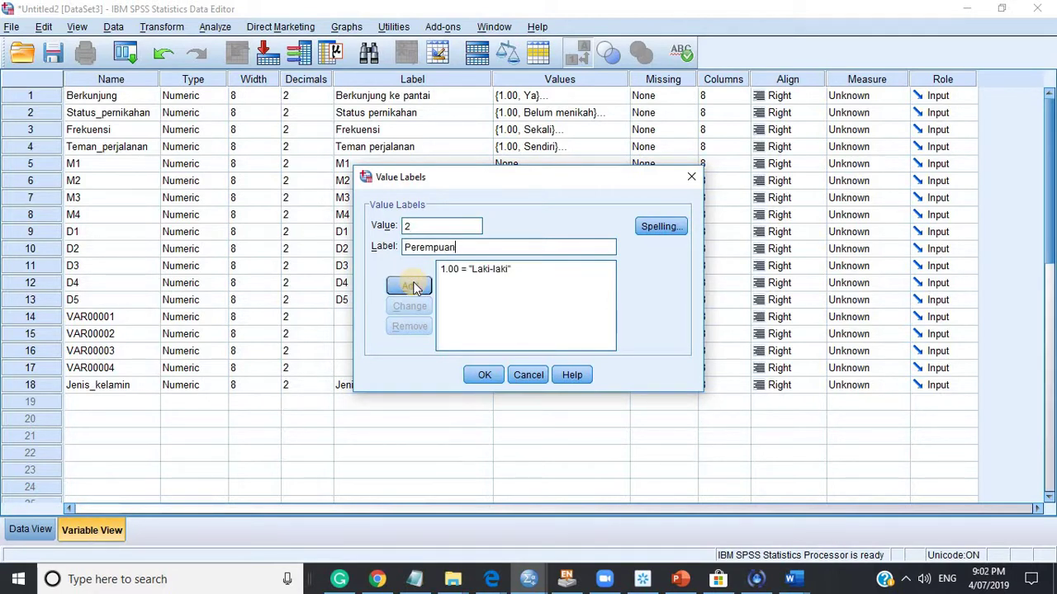
left_click(415, 286)
Add the value label 3 = "TA" for Jenis_kelamin and apply the value labels.
left_click_drag(480, 179, 733, 140)
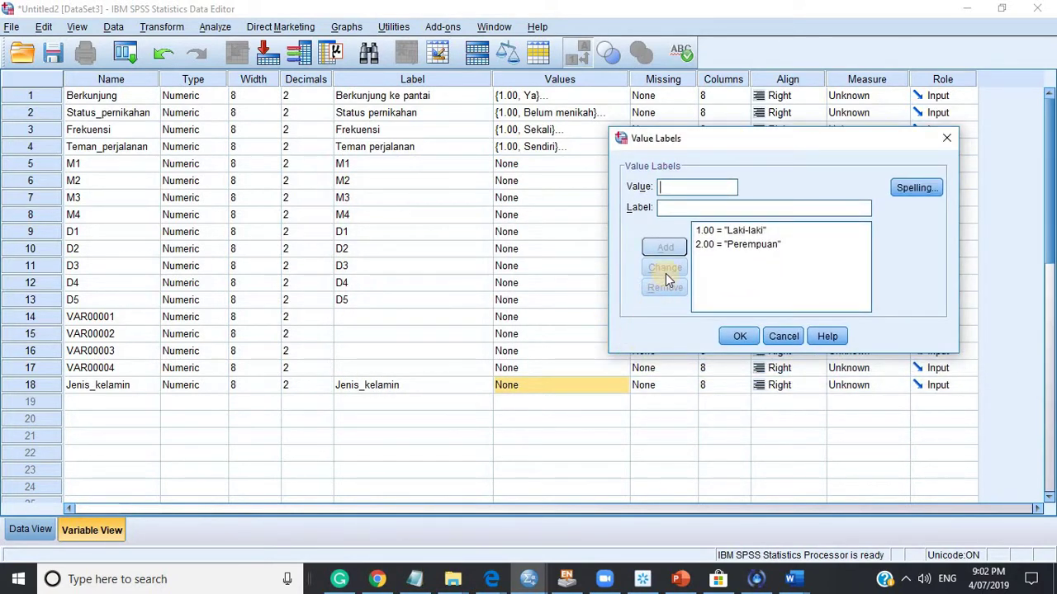
left_click(753, 238)
type("3")
left_click(707, 207)
type("TA")
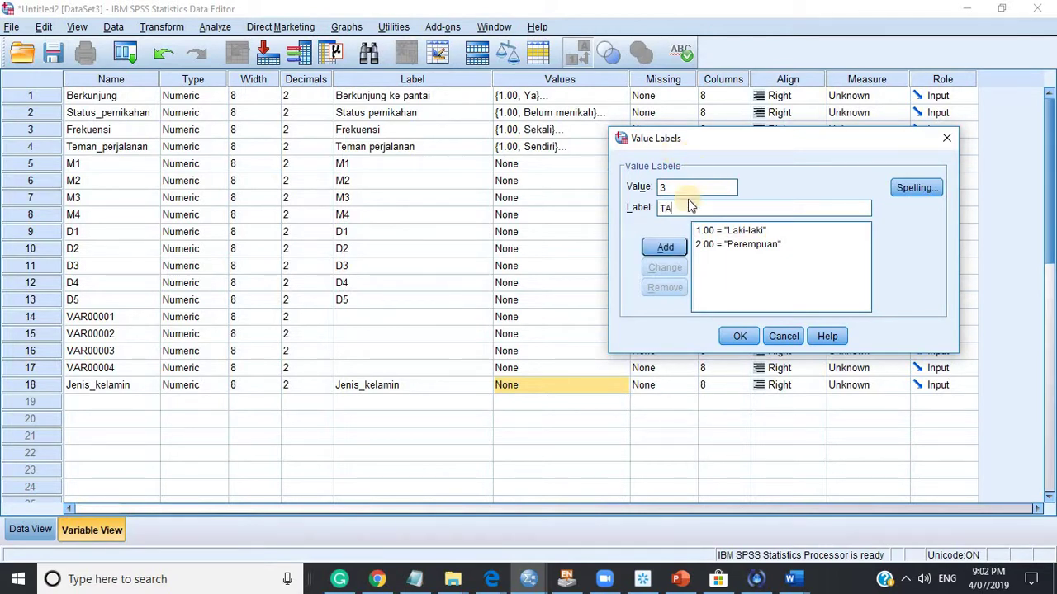
left_click(665, 248)
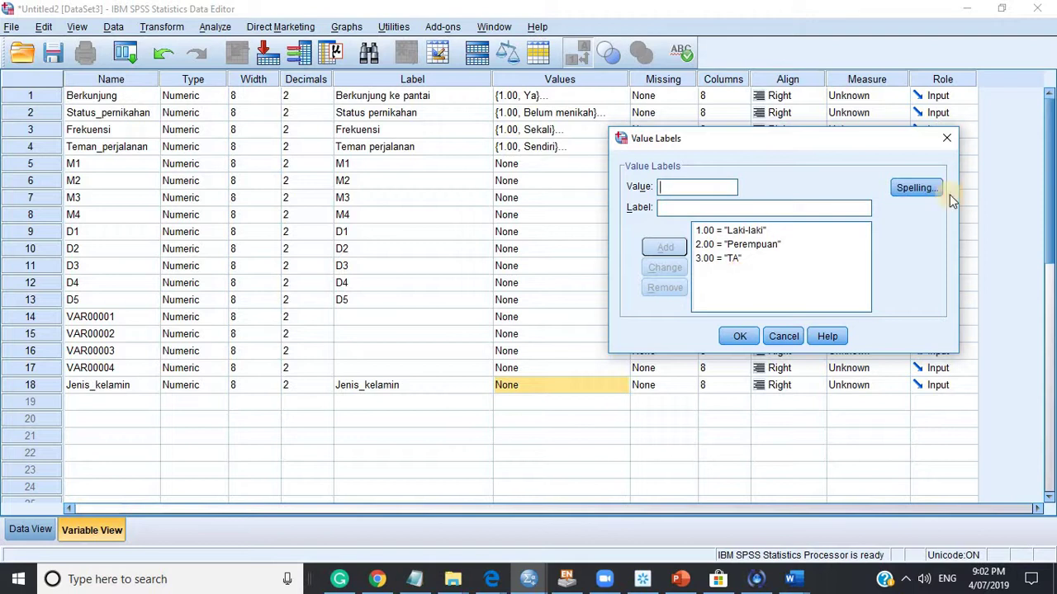
left_click(740, 336)
Try to add the value label 7 = "TA" for Teman_perjalanan.
left_click(545, 146)
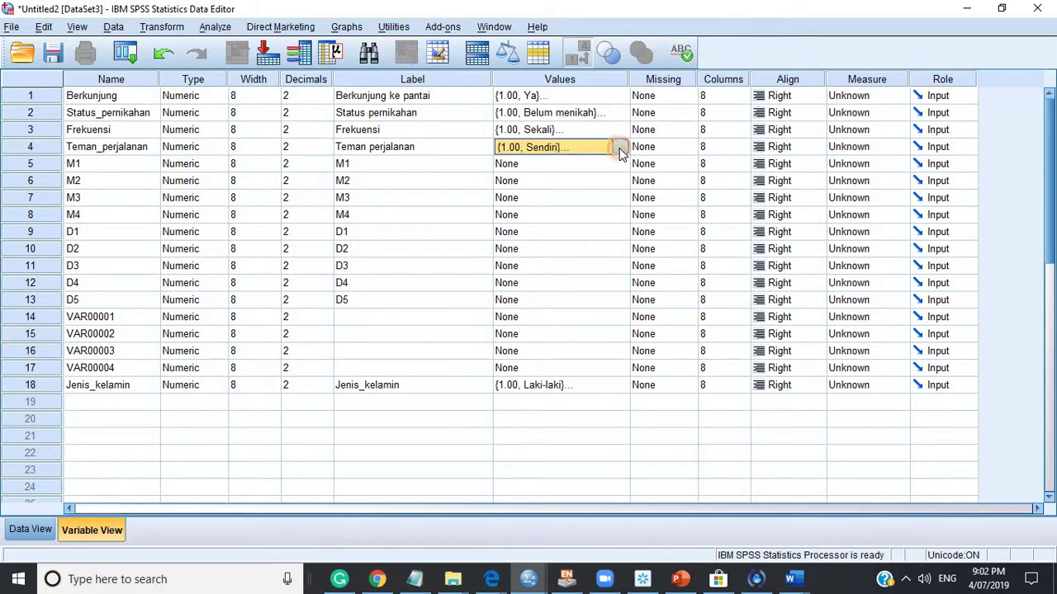
left_click(619, 146)
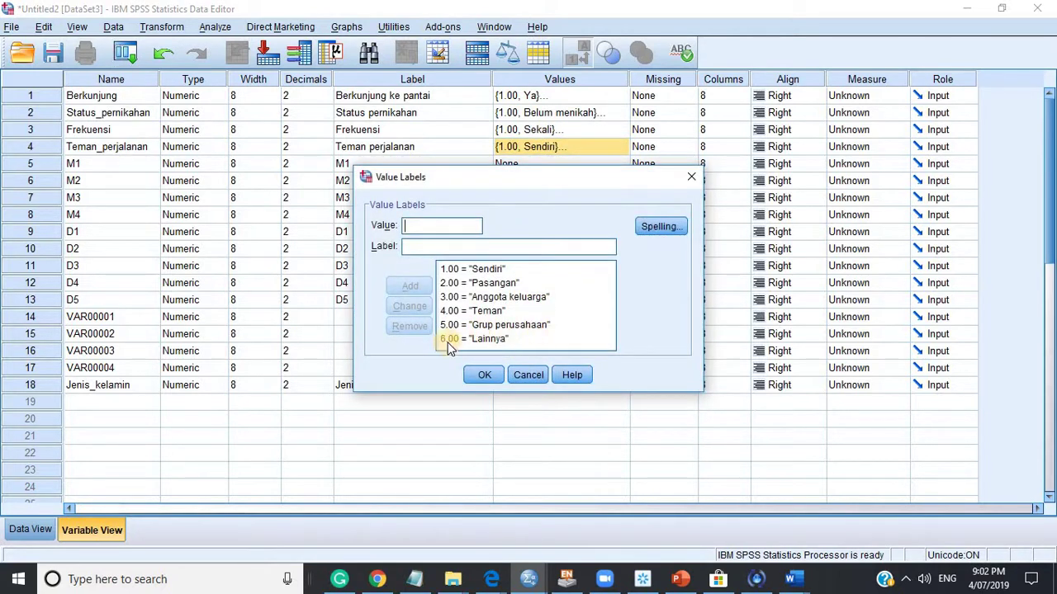
type("7")
left_click(417, 246)
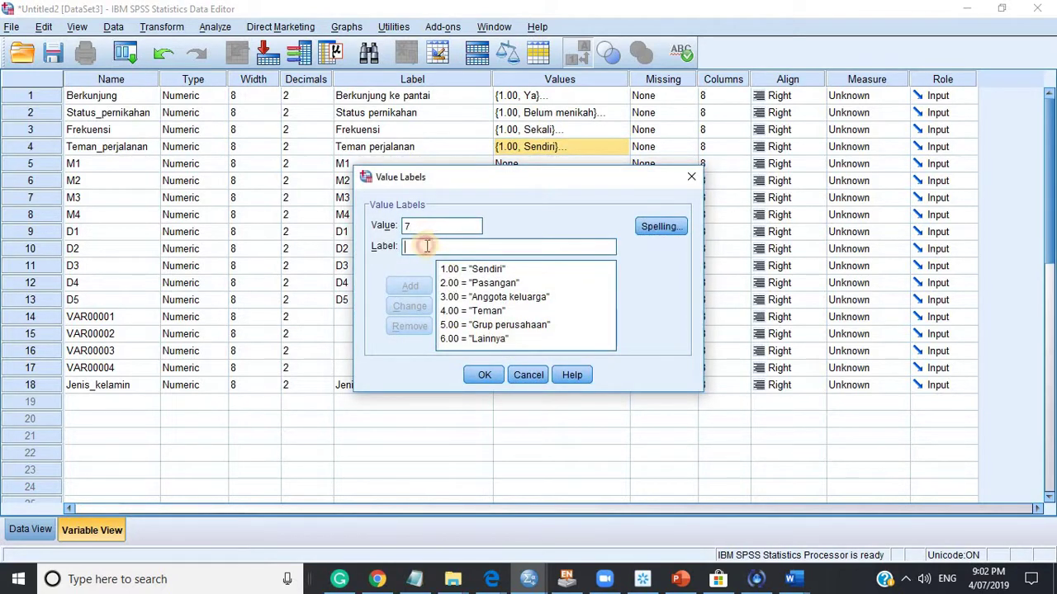
type("TA")
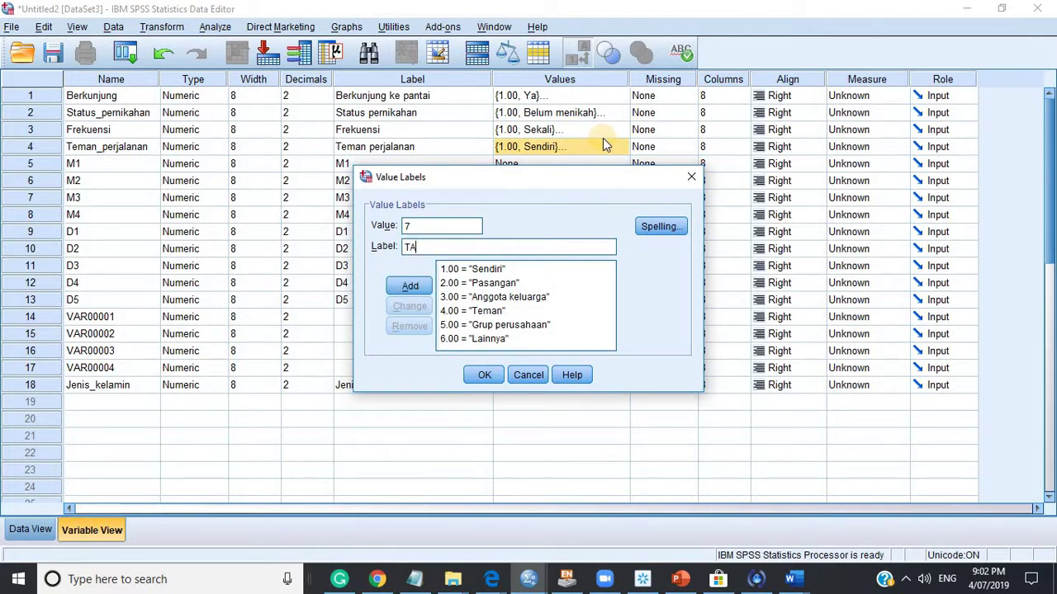
key("Escape")
Add the value label 5 = "TA" for Frekuensi and apply it.
left_click(608, 134)
left_click(623, 129)
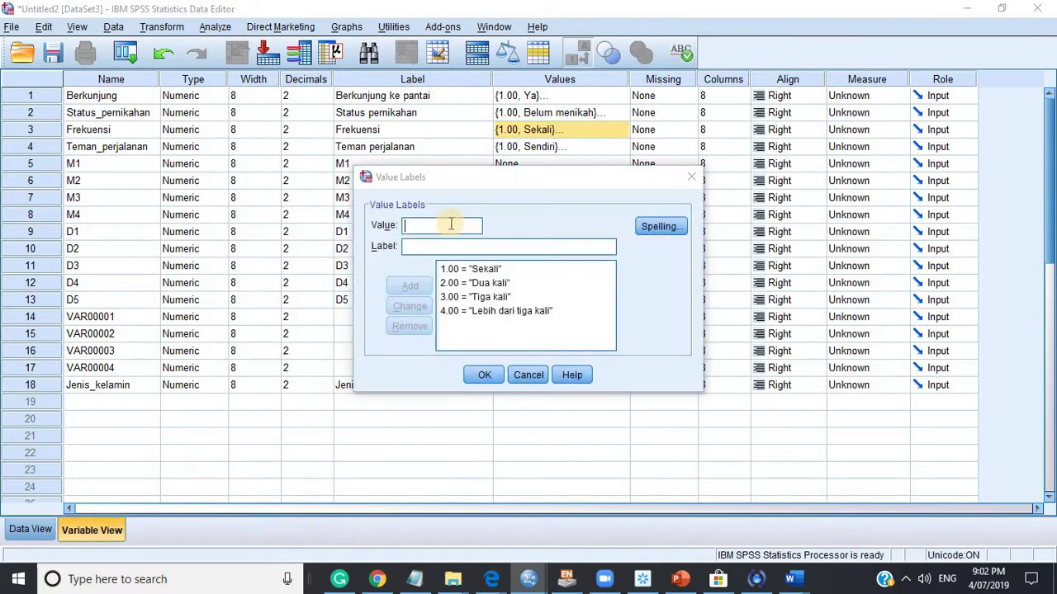
type("5")
left_click(423, 247)
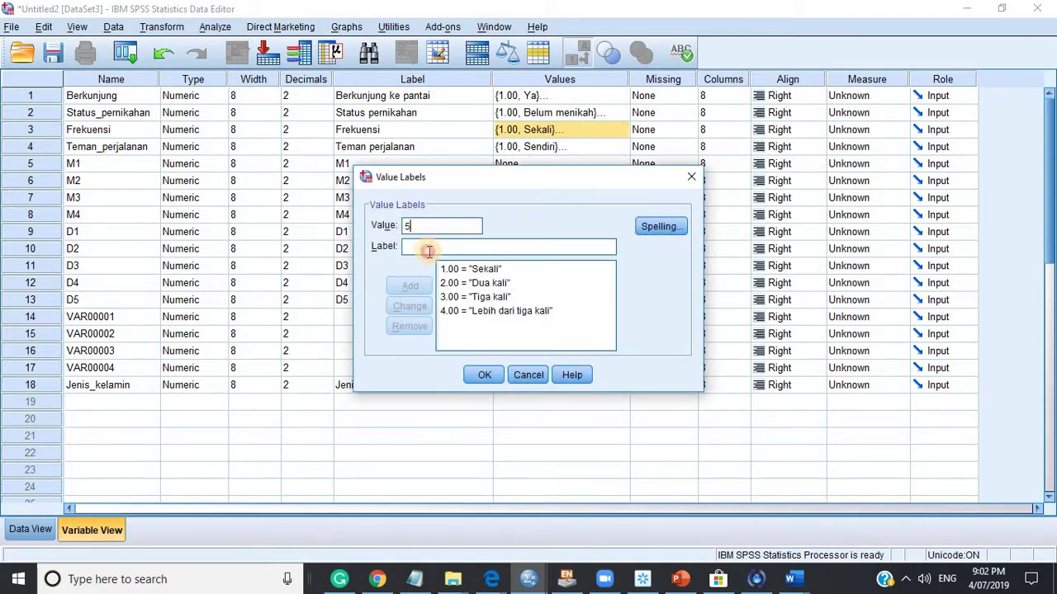
type("TA")
left_click(408, 287)
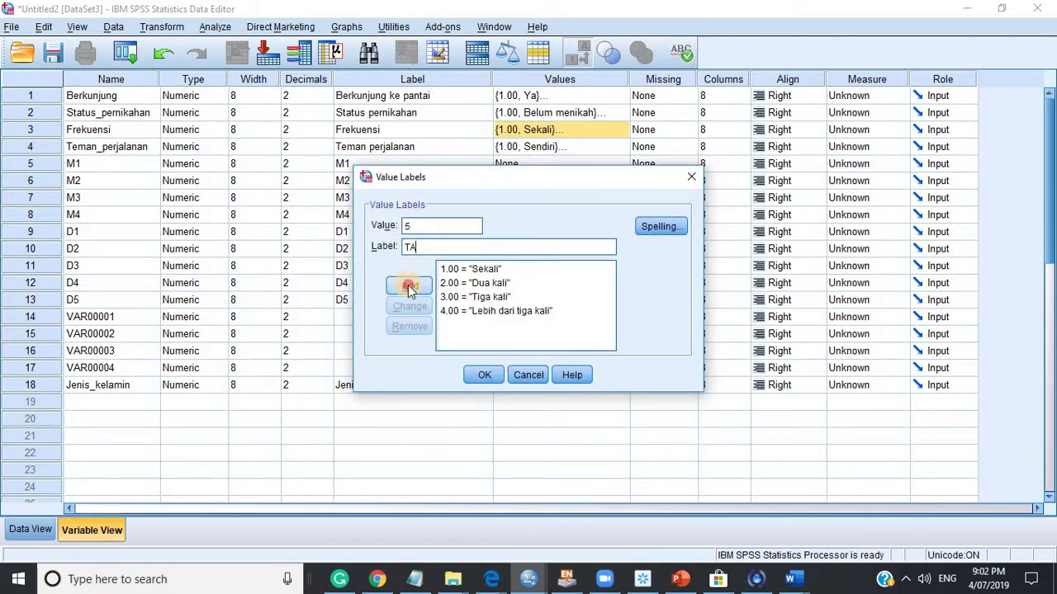
left_click(481, 375)
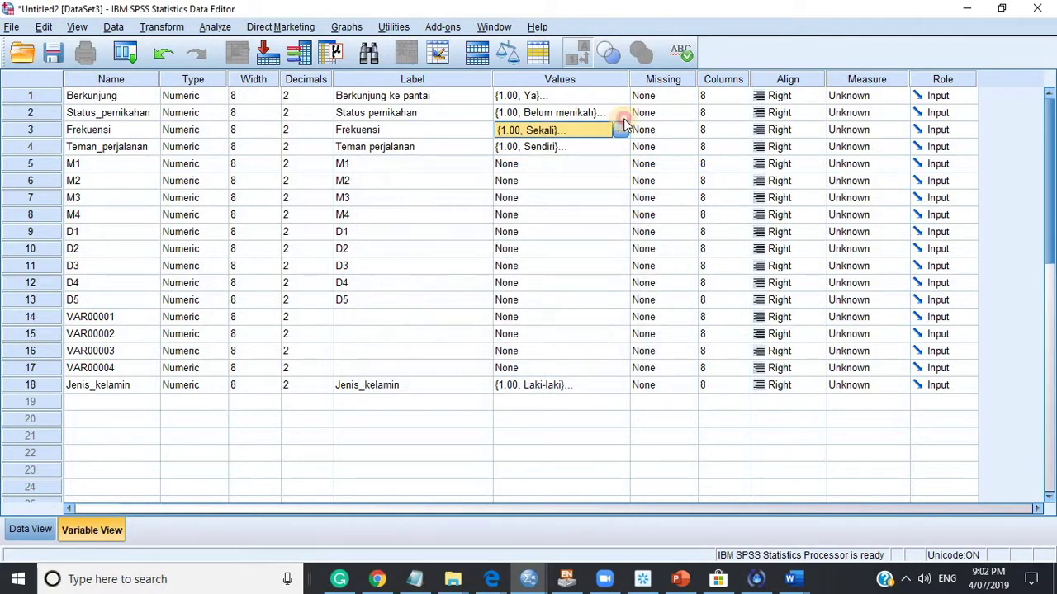
Add the value label 5 = "TA" for Status_pernikahan and apply it.
double_click(624, 119)
type("5")
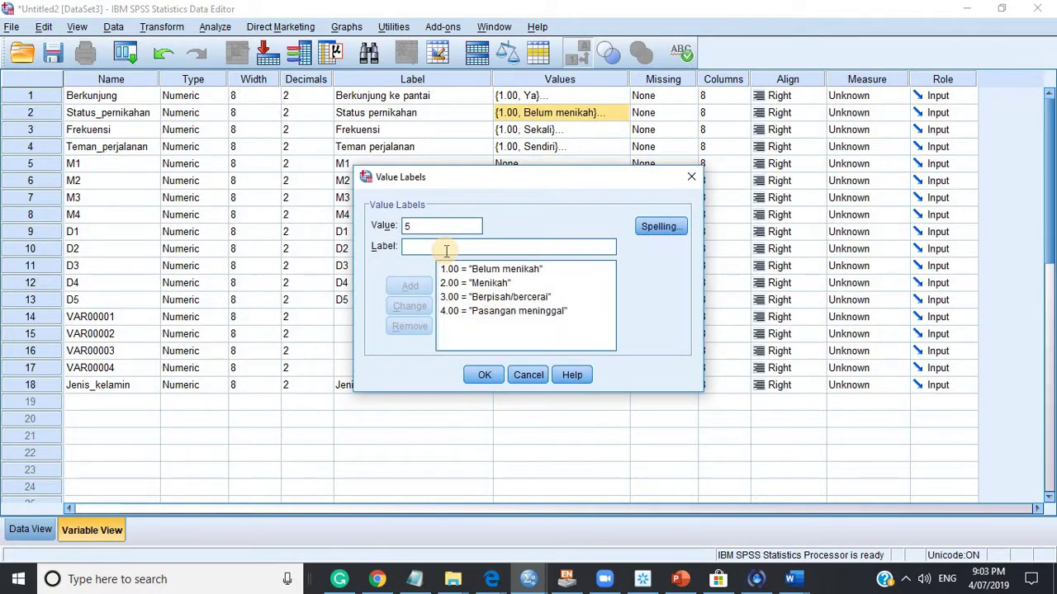
left_click(446, 250)
type("TA")
left_click(409, 289)
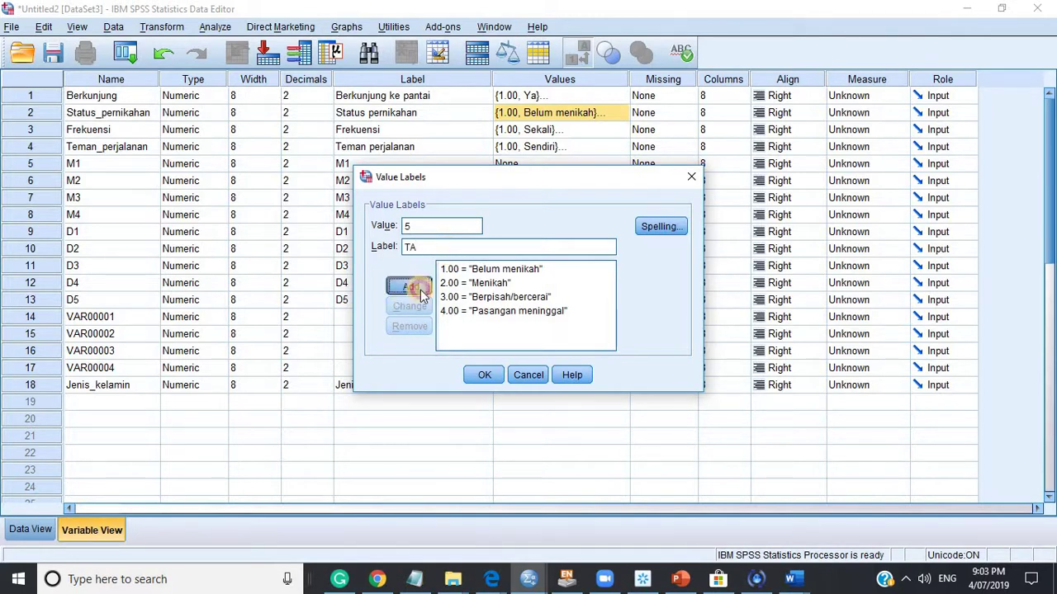
left_click(483, 375)
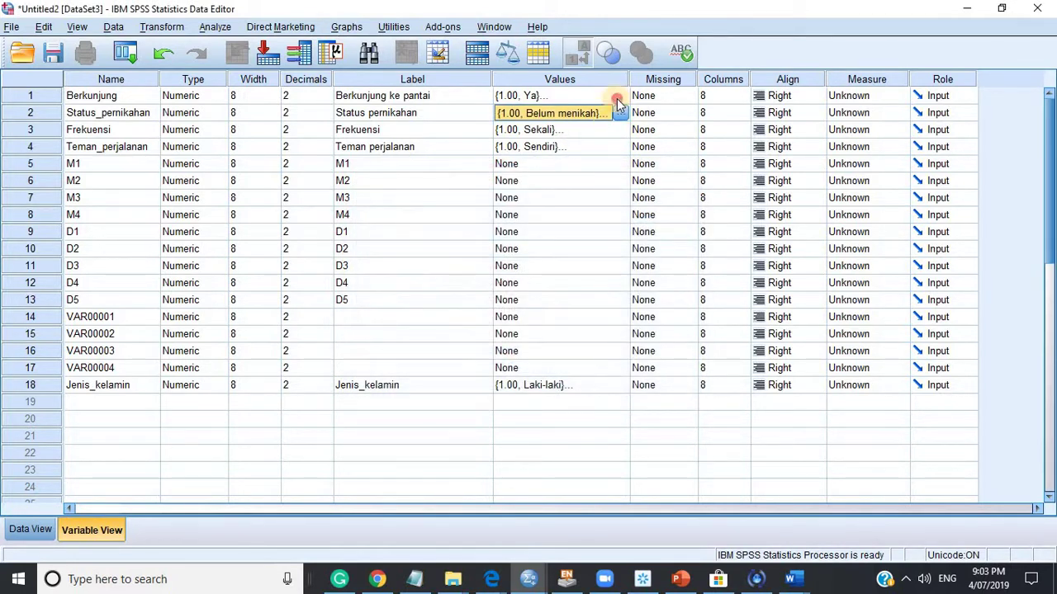
Add the value label 3 = "TA" for Berkunjung and apply it.
double_click(617, 98)
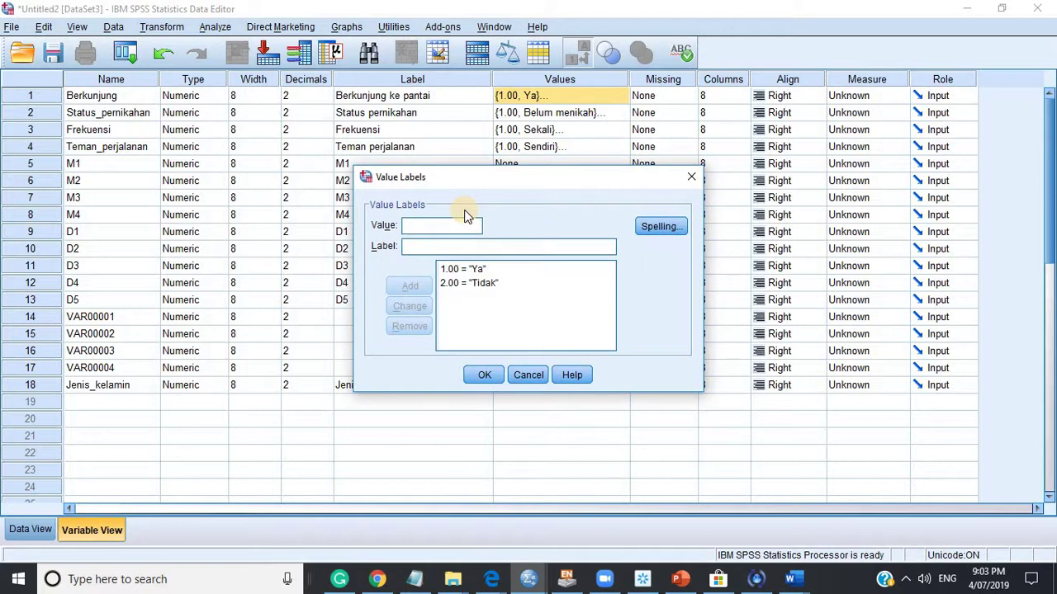
type("3")
left_click(435, 246)
type("TA")
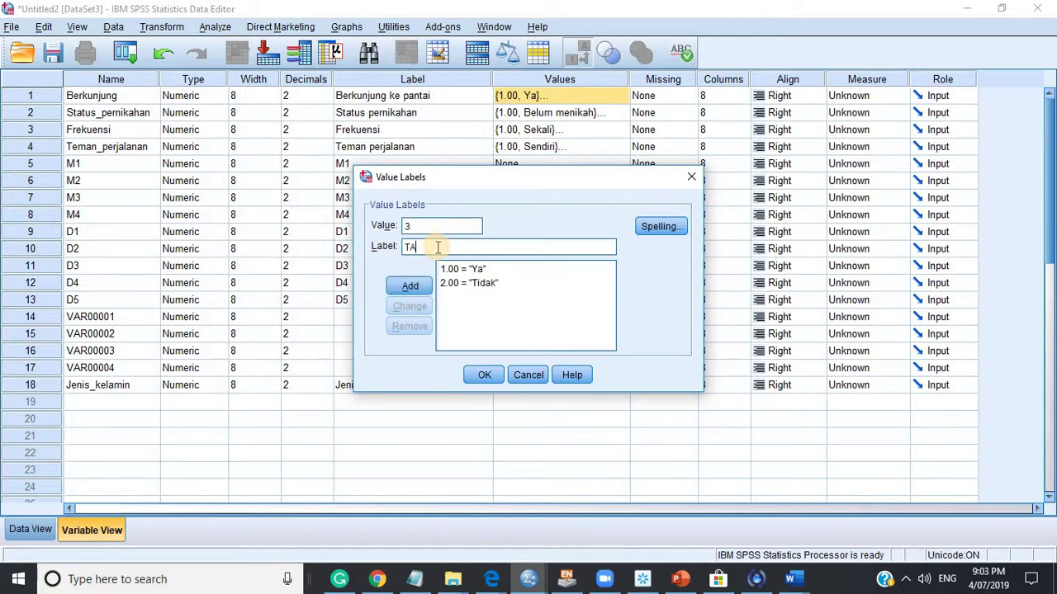
left_click(410, 286)
left_click(485, 375)
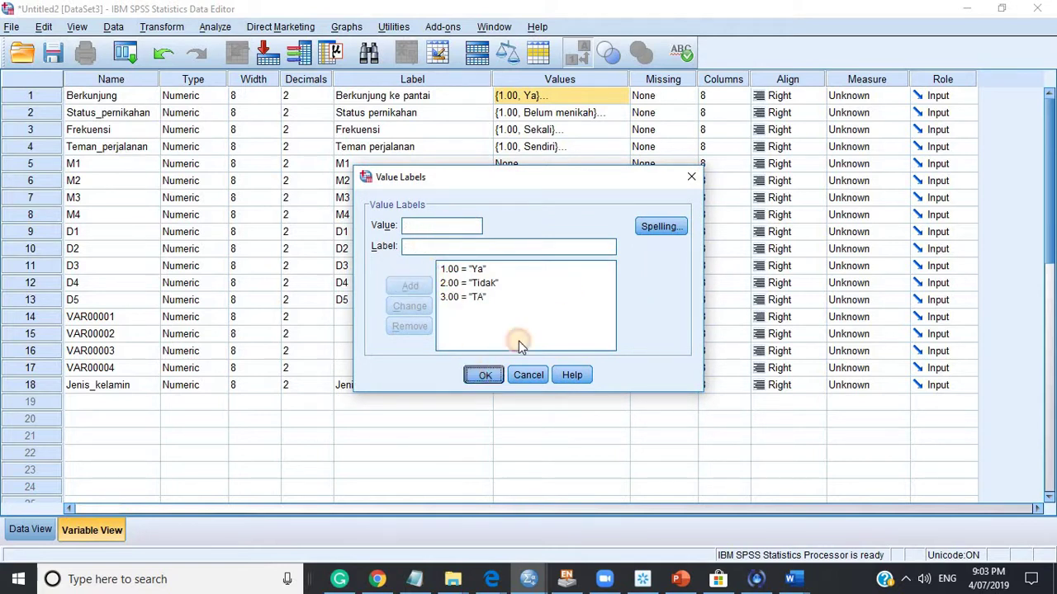
Open the value labels of variable M1 and add 1 = "Sangat Tidak Setuju".
left_click(132, 163)
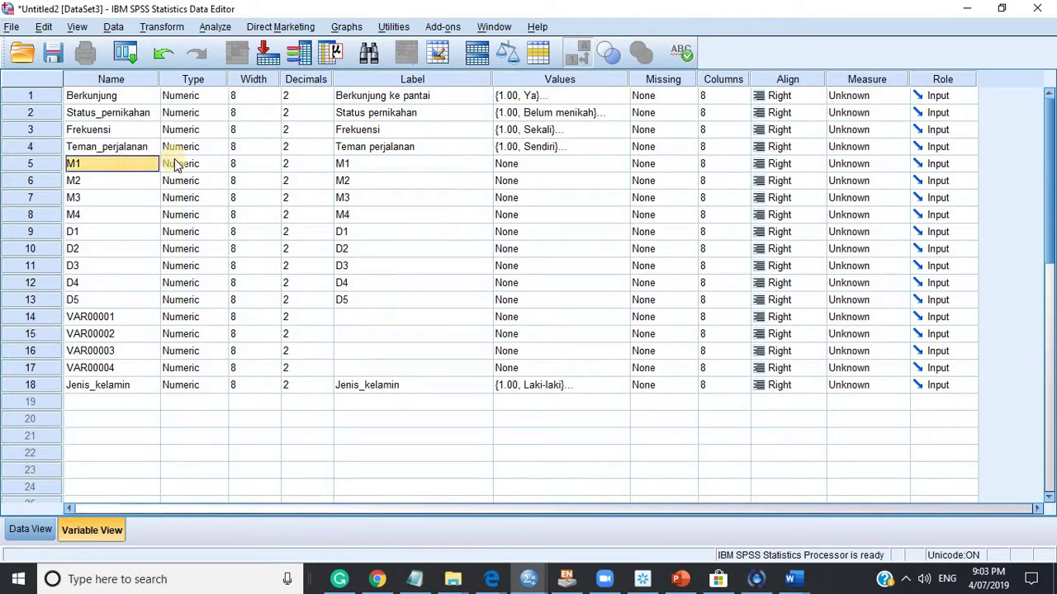
left_click(616, 169)
left_click(619, 164)
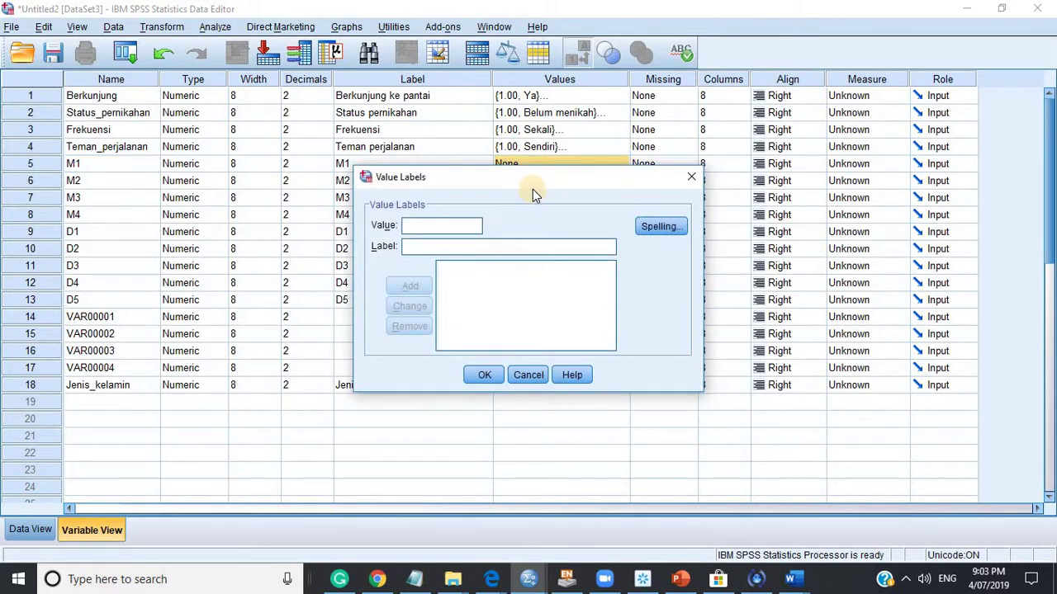
type("1")
left_click(488, 244)
type("Sangat")
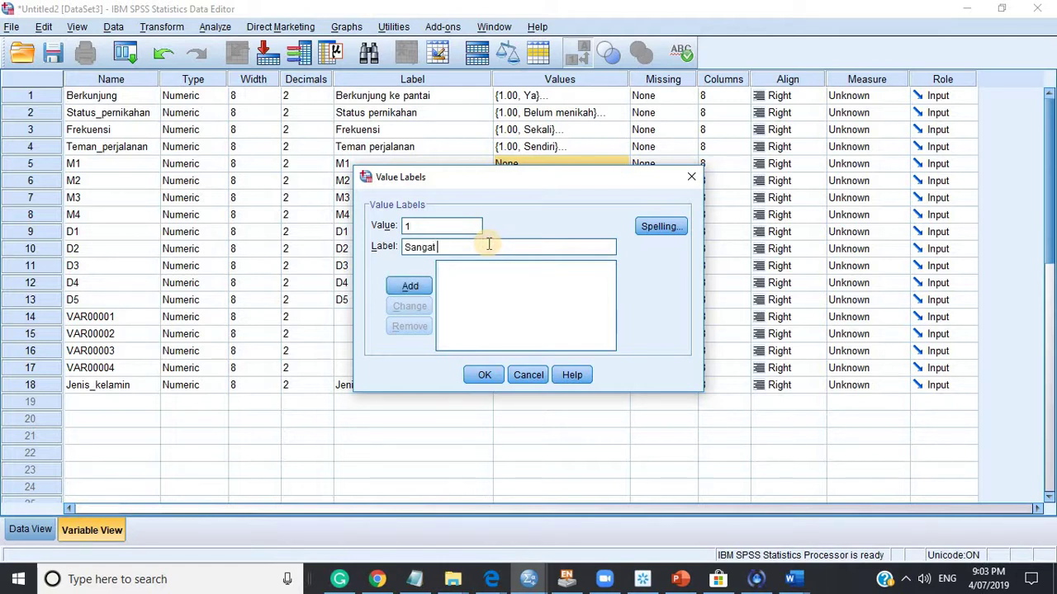
type(" Tidak Setuju")
key("Return")
Add the value label 2 = "Tidak Setuju" for M1.
type("2")
key("Tab")
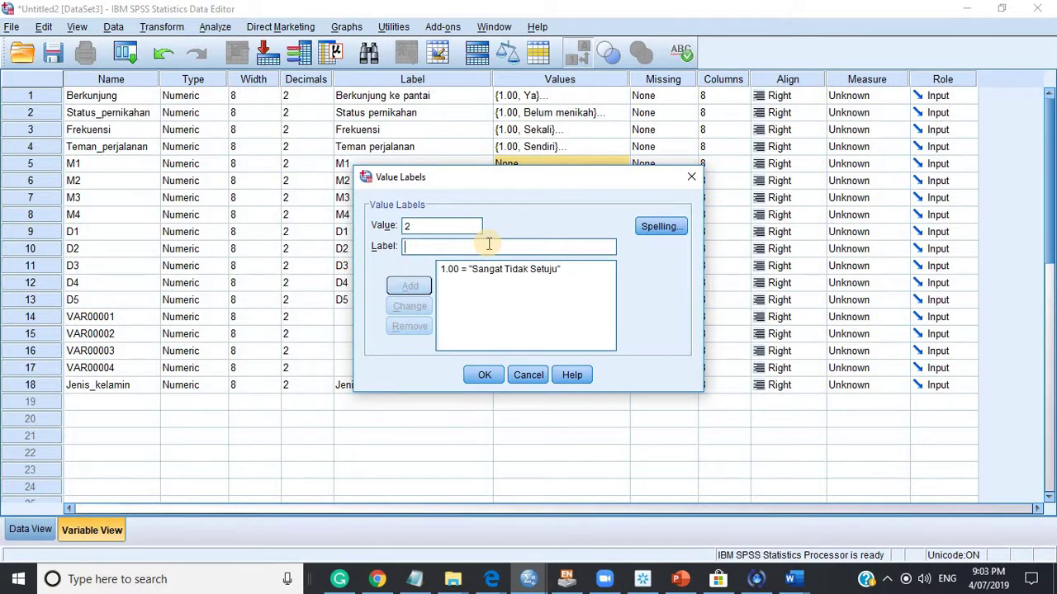
type("Setu")
key("BackSpace")
key("BackSpace")
key("BackSpace")
key("BackSpace")
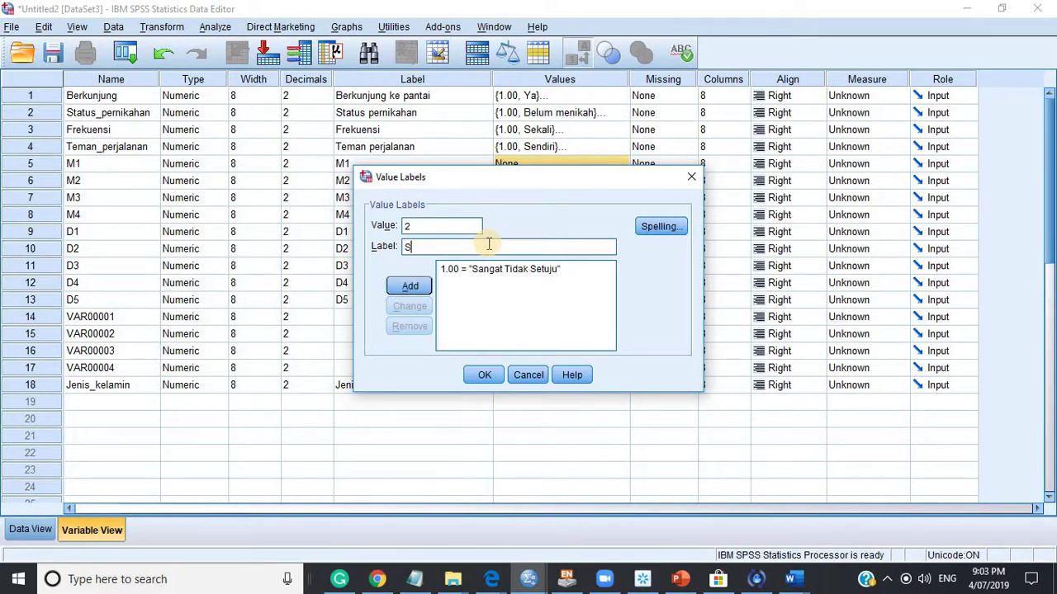
type("Tidak Setuju")
key("Return")
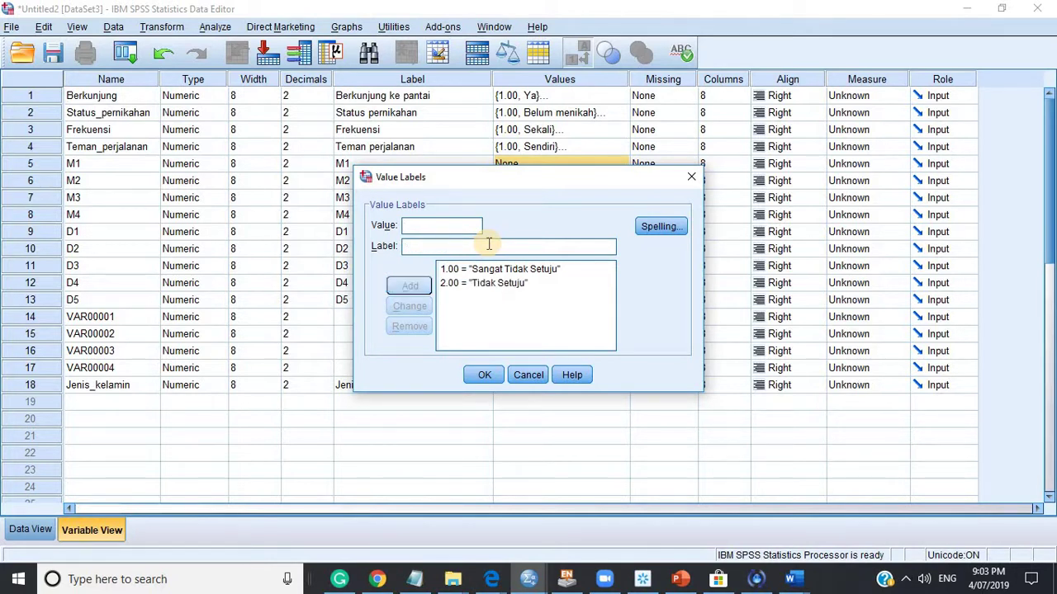
Add the value label 3 = "Sedikit Tidak Setuju" for M1.
type("3S")
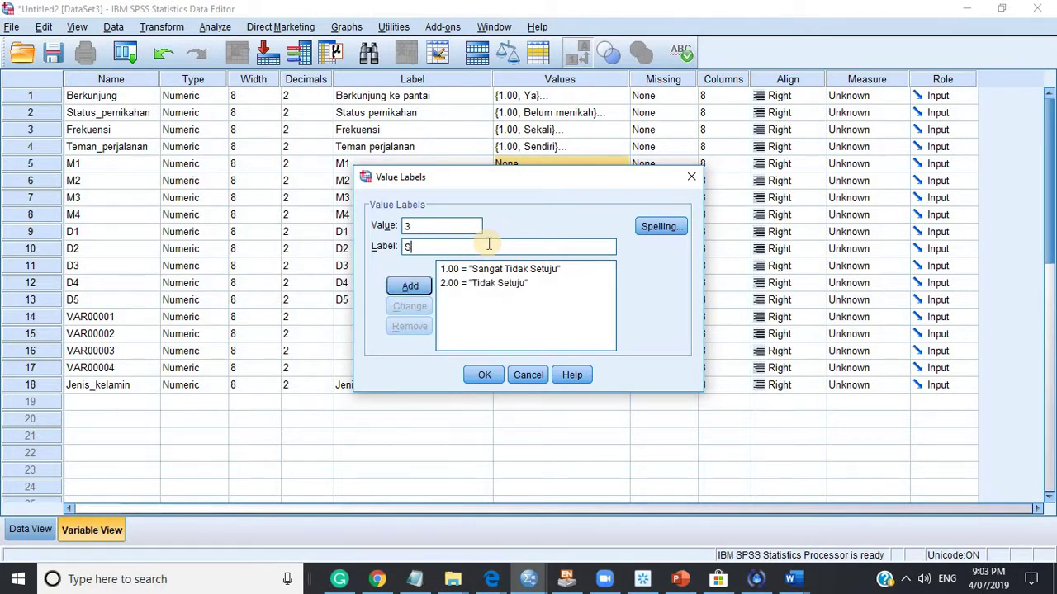
type("edikit Tidak Setuju")
key("Tab")
key("Return")
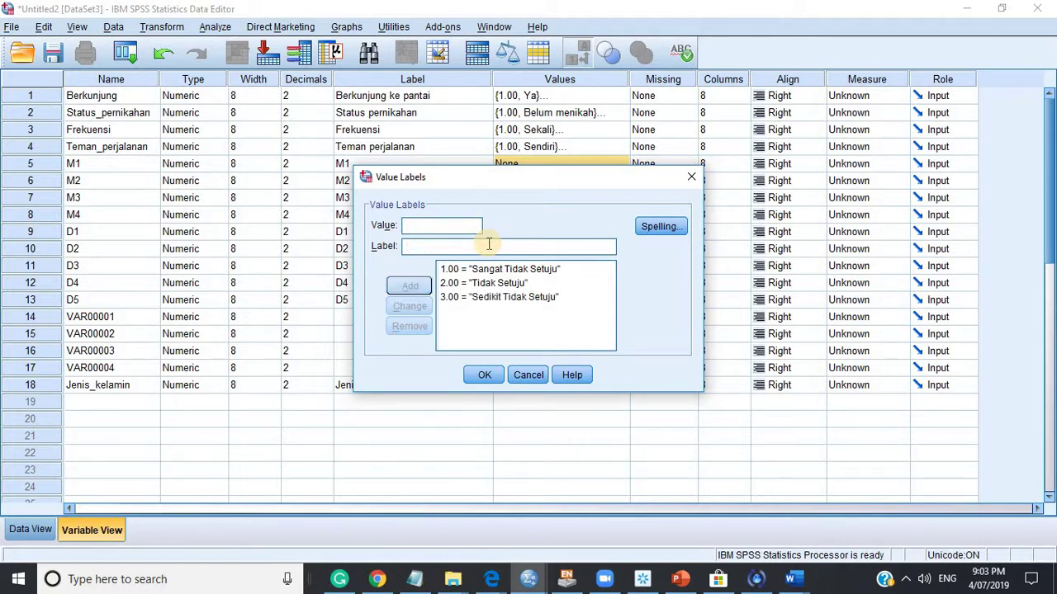
Add the value label 4 = "Sedikit Setuju" for M1.
type("4")
type("Sedikit SEtu")
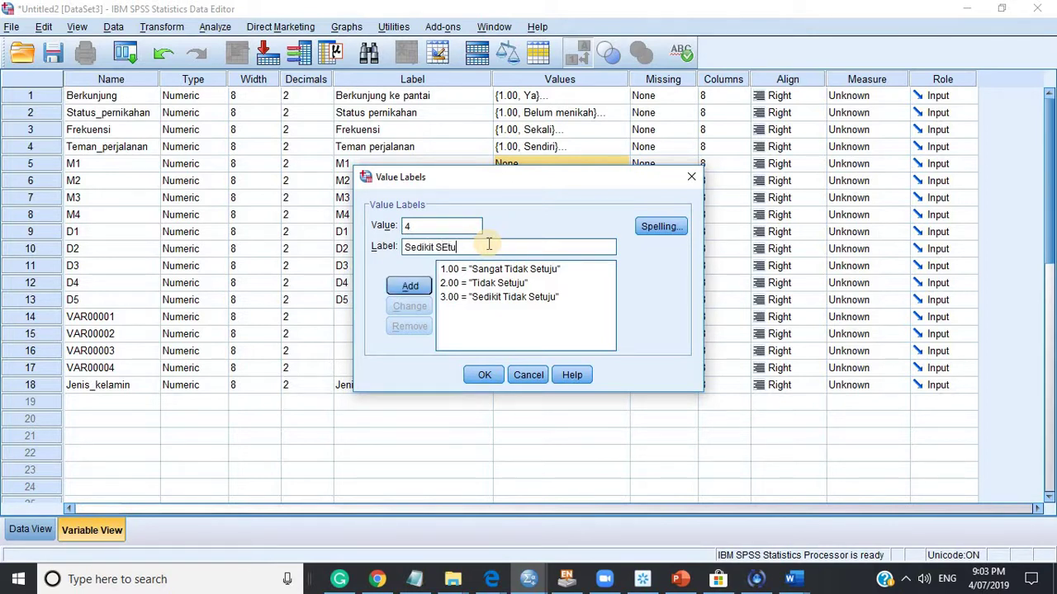
key("BackSpace")
key("BackSpace")
key("BackSpace")
type("etuju")
key("Return")
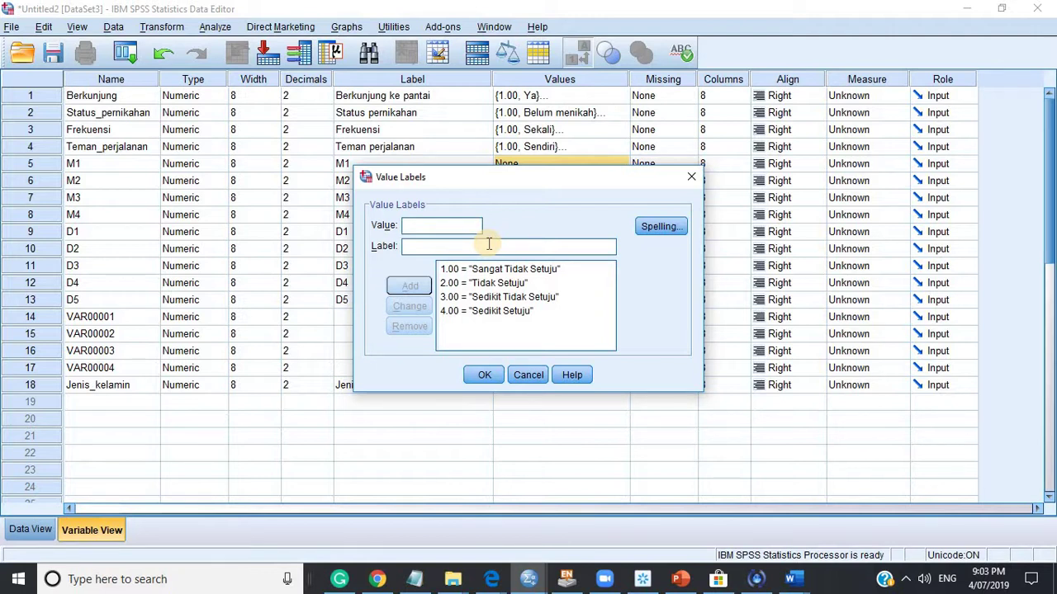
Add the value labels 5 = "Setuju" and 6 = "Sangat Setuju" for M1.
type("5")
left_click(477, 250)
type("Setuju")
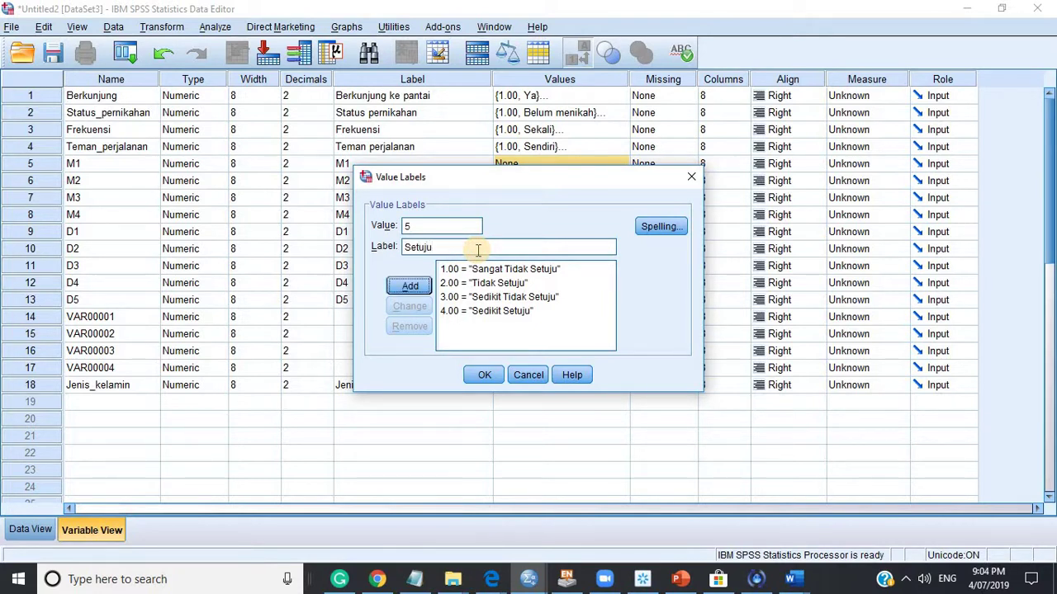
key("Return")
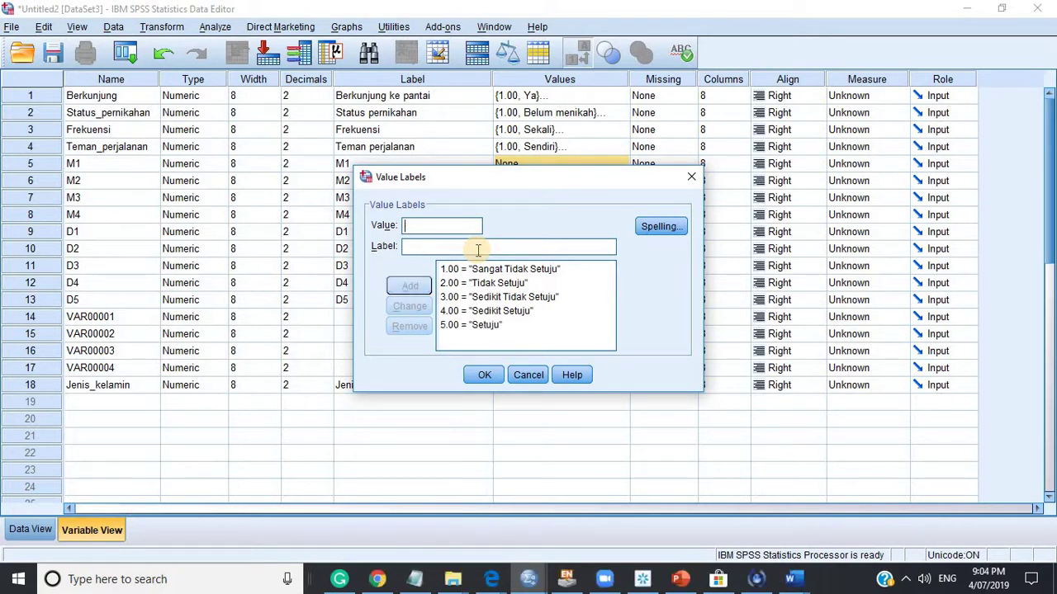
type("6Sangat Setuju")
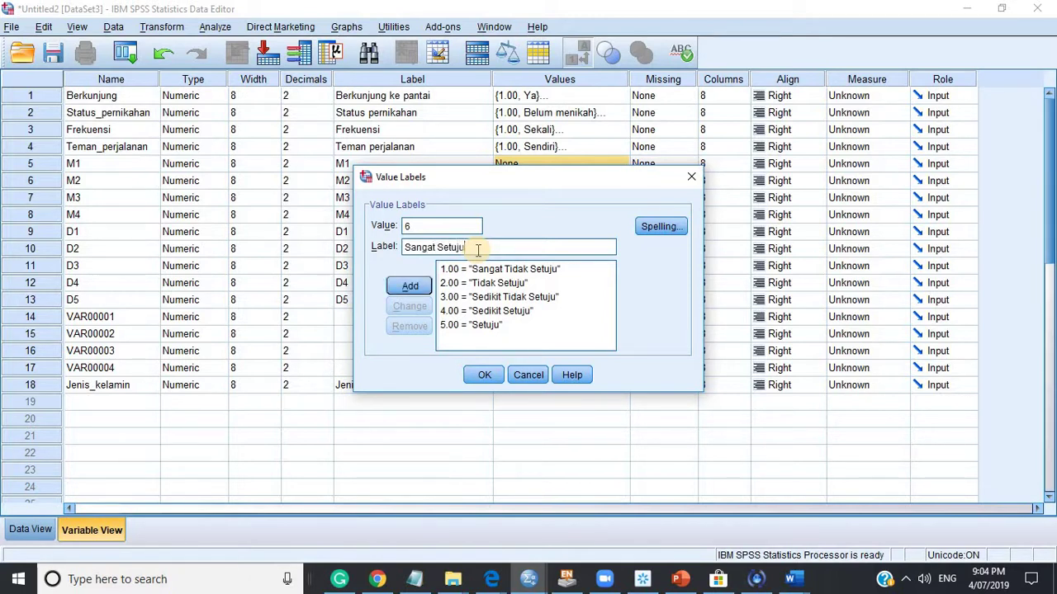
key("Return")
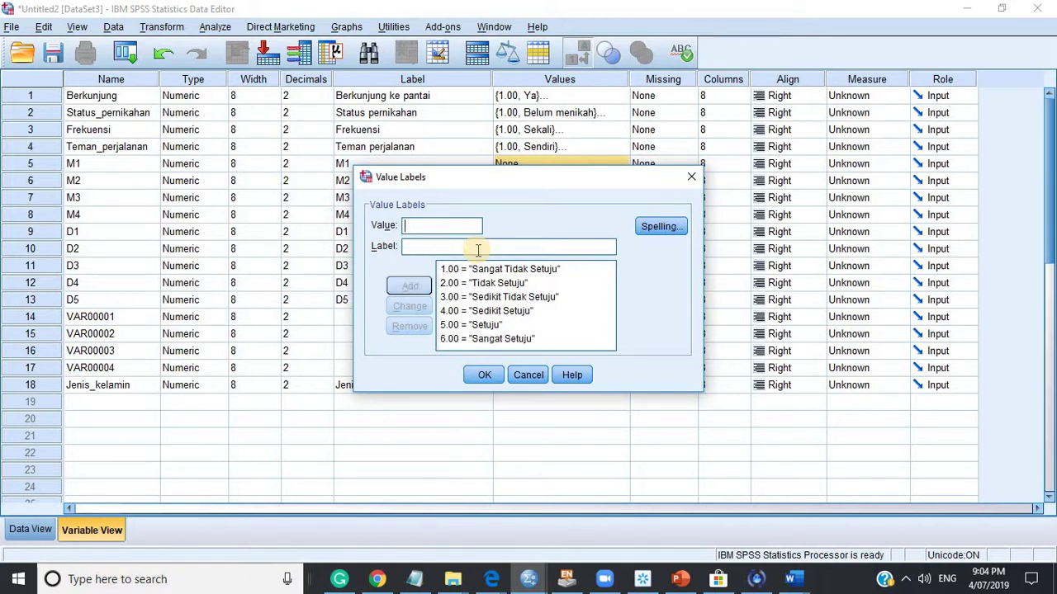
Add the value label 7 = "TA" for M1 and apply the label set.
type("7")
type("TA")
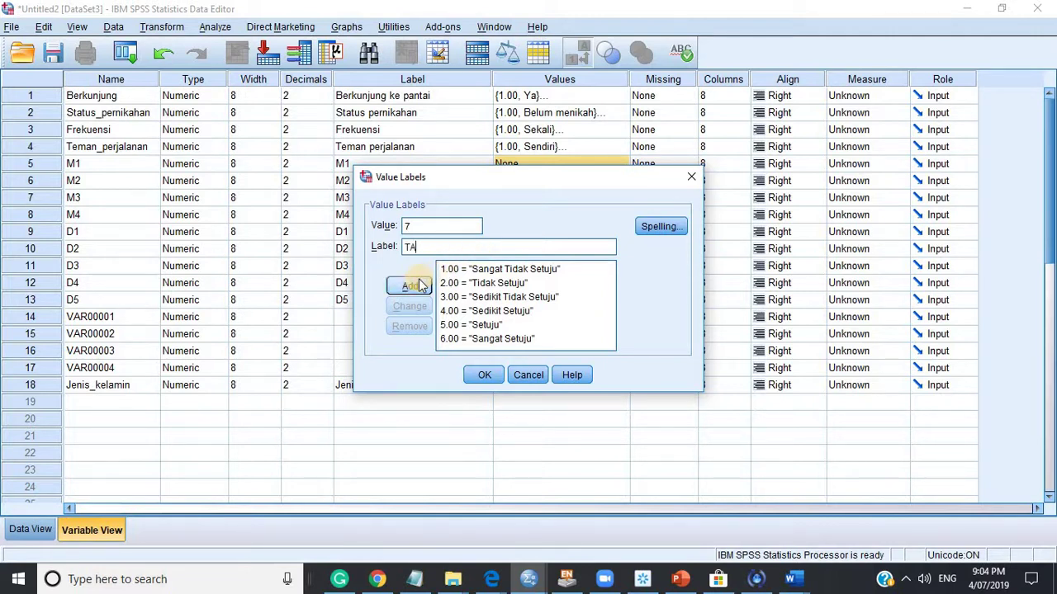
left_click(413, 285)
left_click(482, 377)
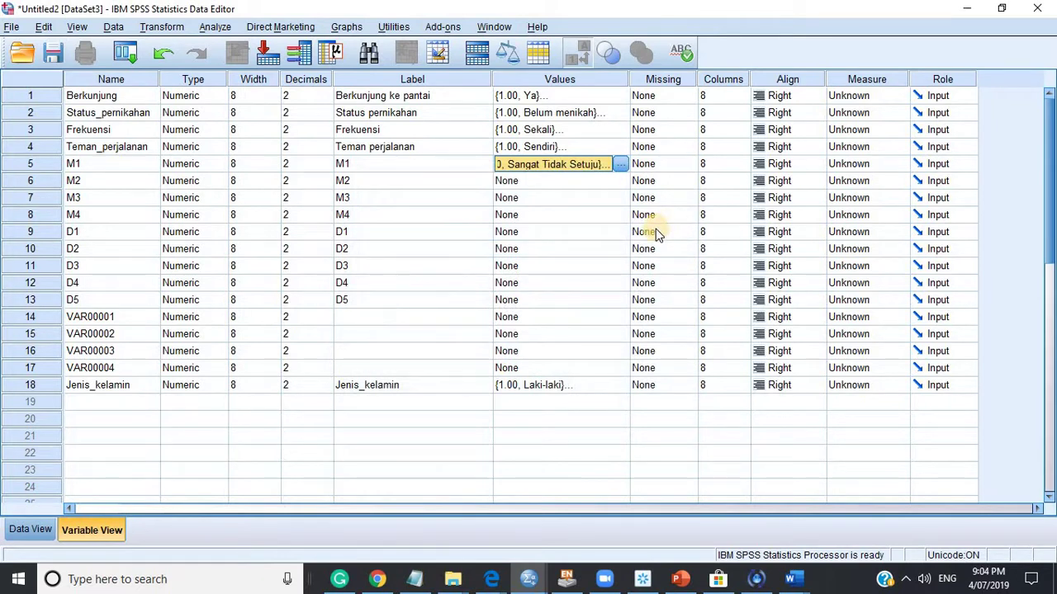
Review the value labels of Teman_perjalanan, including its "TA" code, and leave them without changes.
left_click(620, 147)
left_click(621, 146)
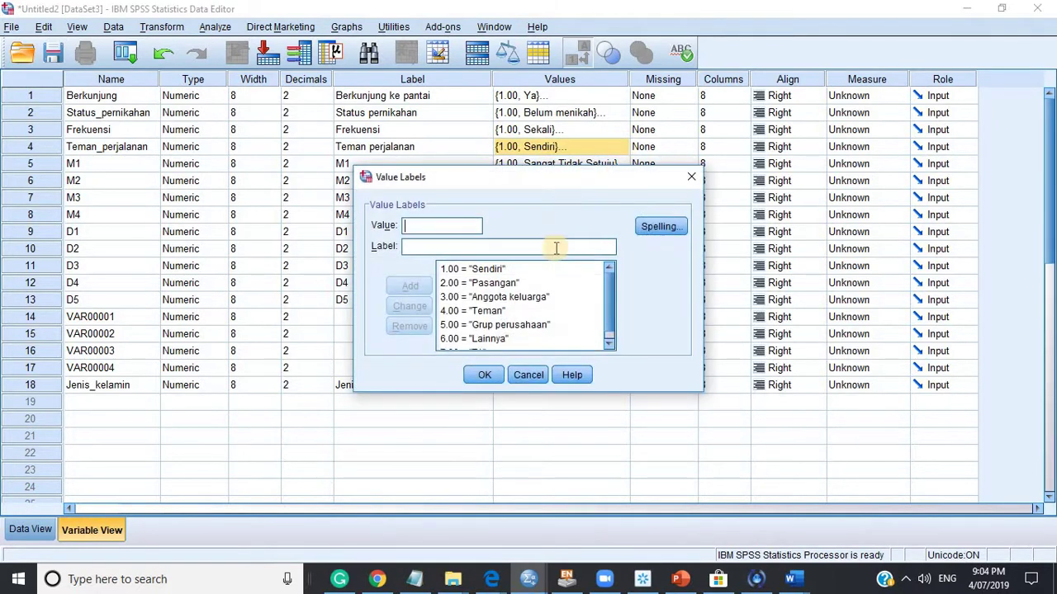
left_click_drag(611, 295, 611, 302)
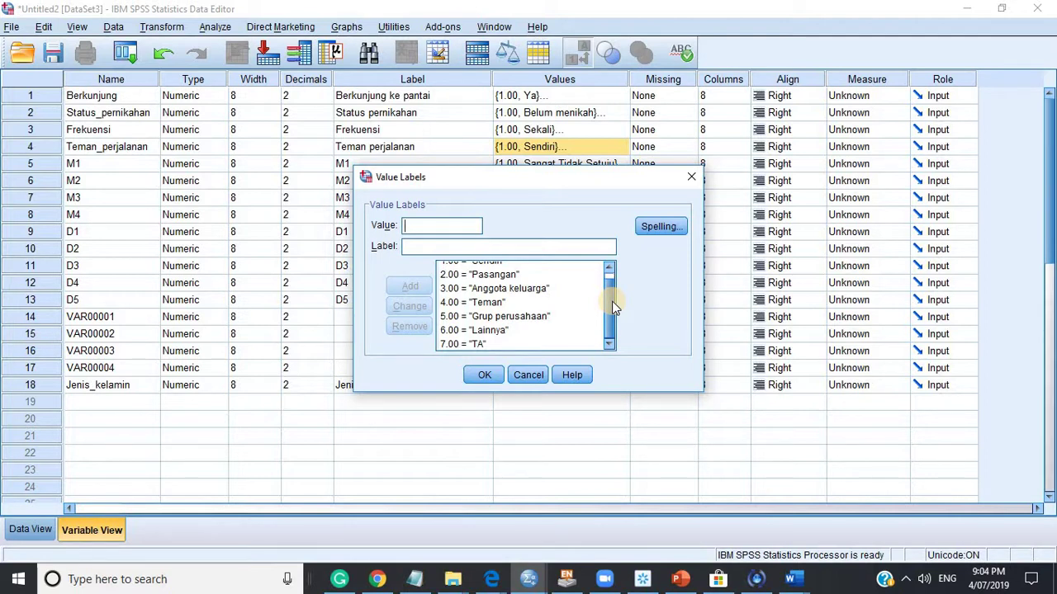
left_click(502, 293)
left_click(473, 341)
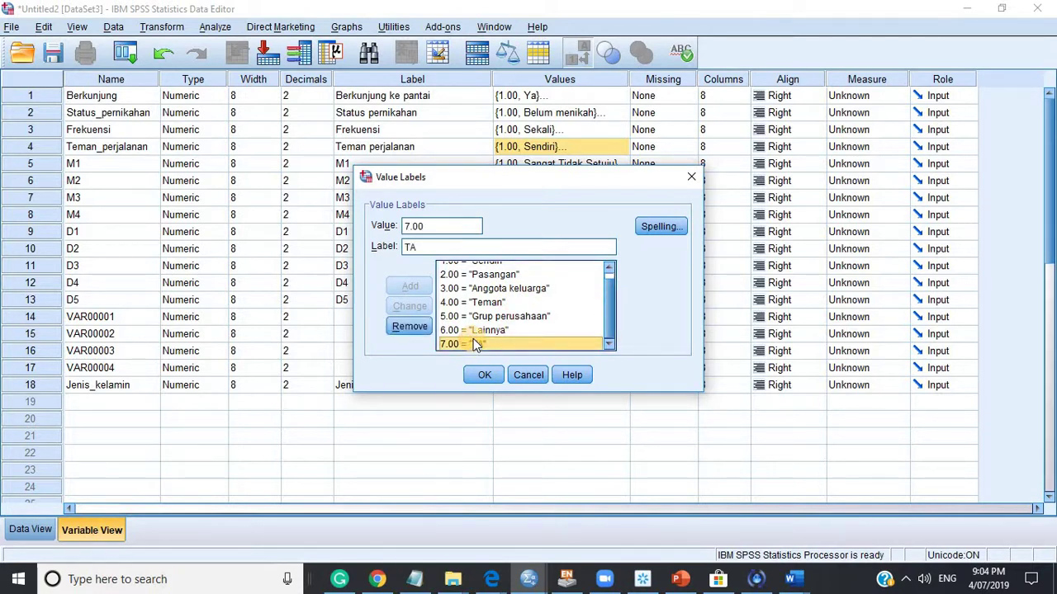
left_click(535, 378)
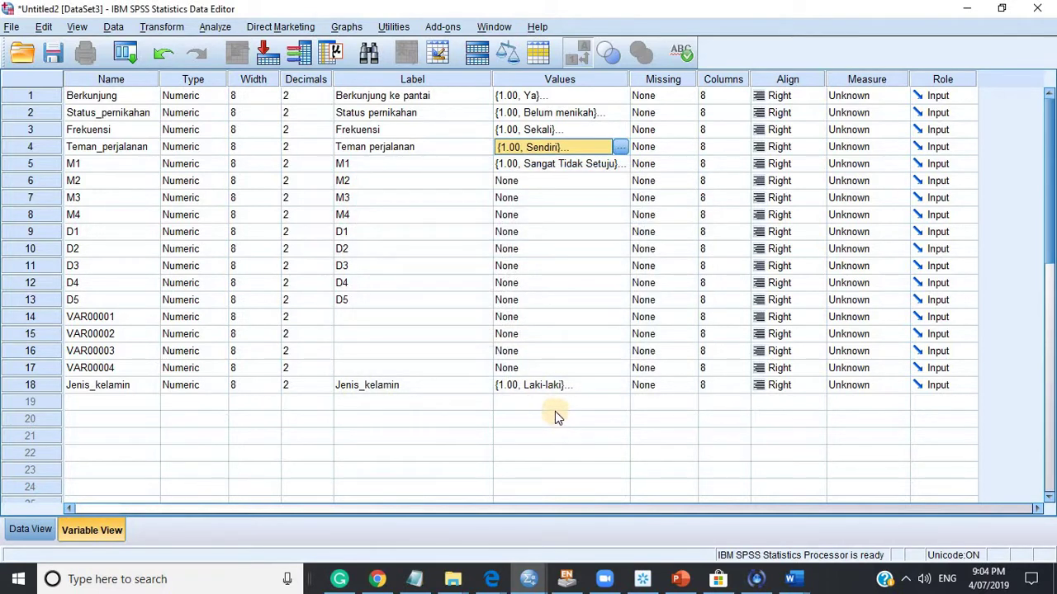
Check the value labels defined for Jenis_kelamin and close them without changes.
left_click(613, 385)
left_click(617, 387)
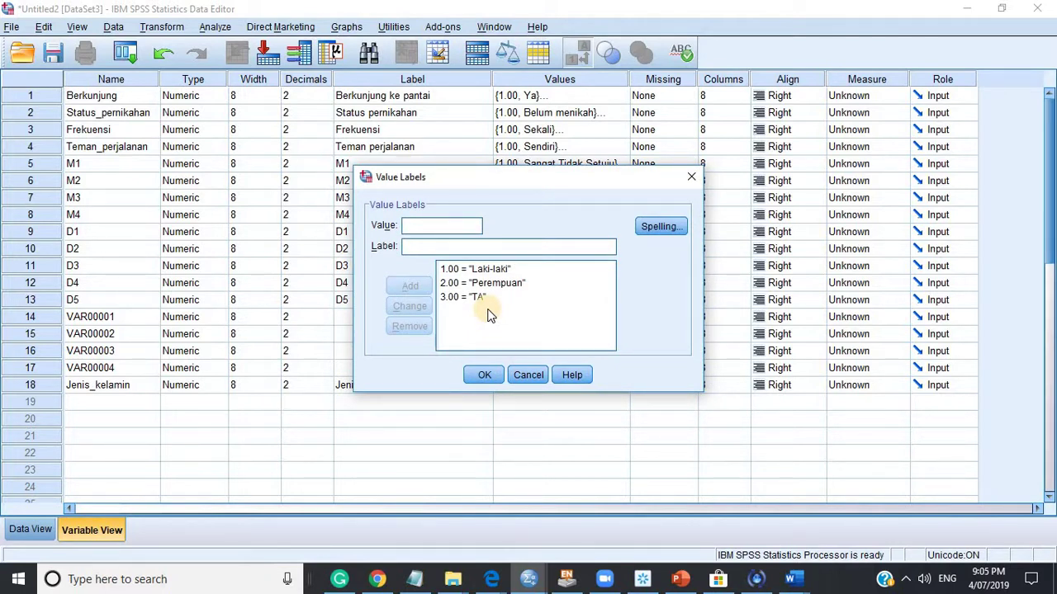
left_click(536, 373)
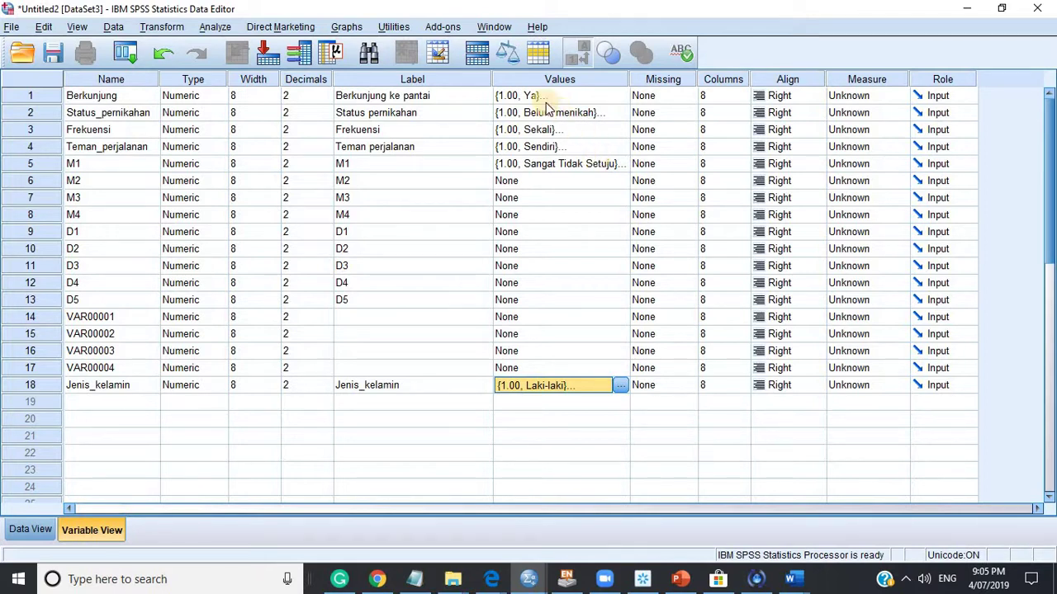
Copy the value labels of M1 to all variables from M2 through VAR00004.
left_click(584, 167)
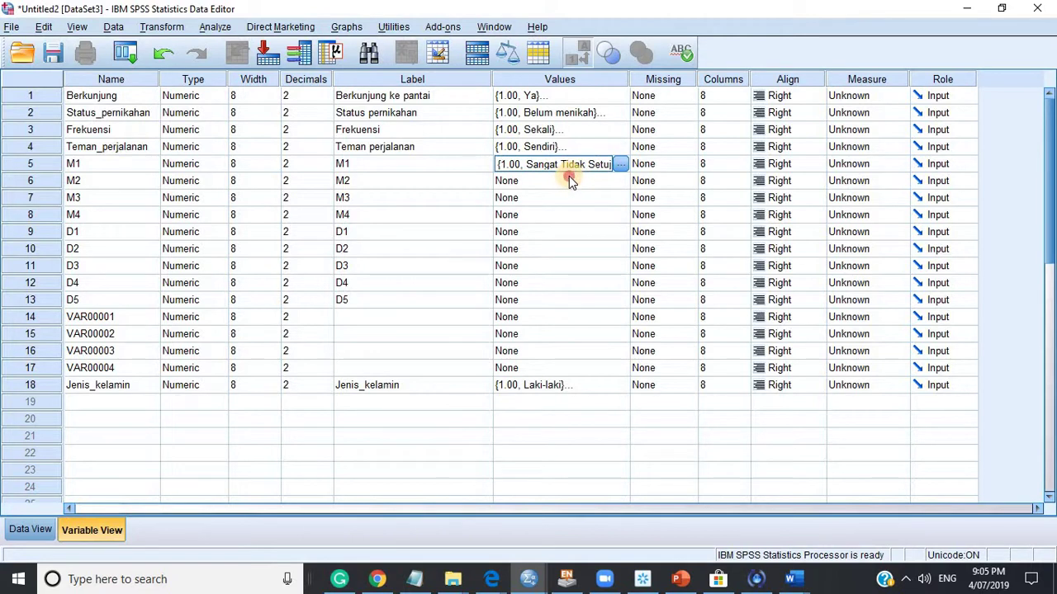
left_click_drag(569, 176, 578, 369)
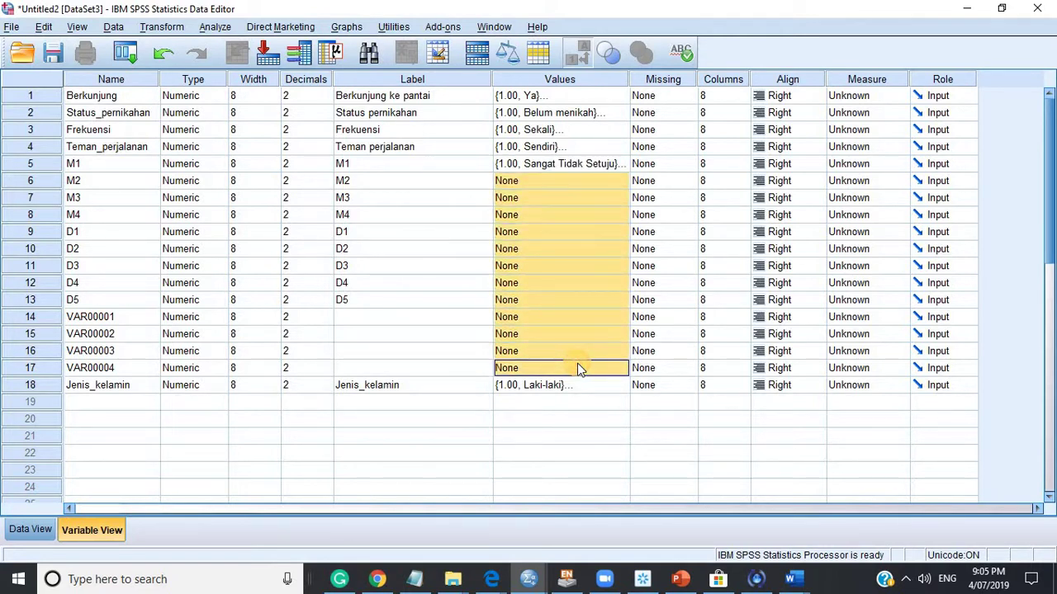
key("ctrl+v")
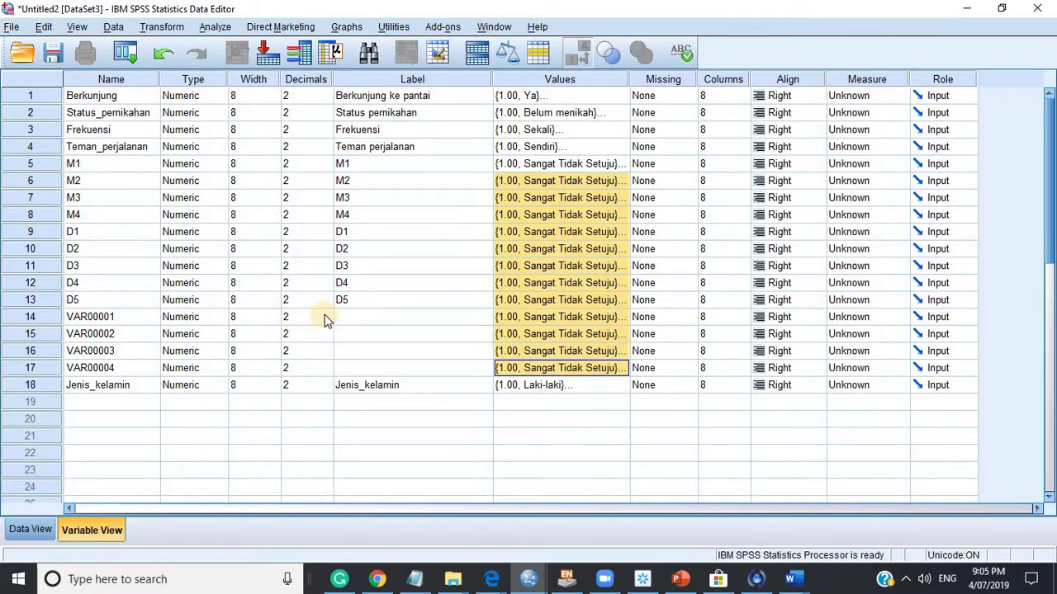
Rename the variables VAR00001 and VAR00002 as N1 and N2.
left_click(124, 317)
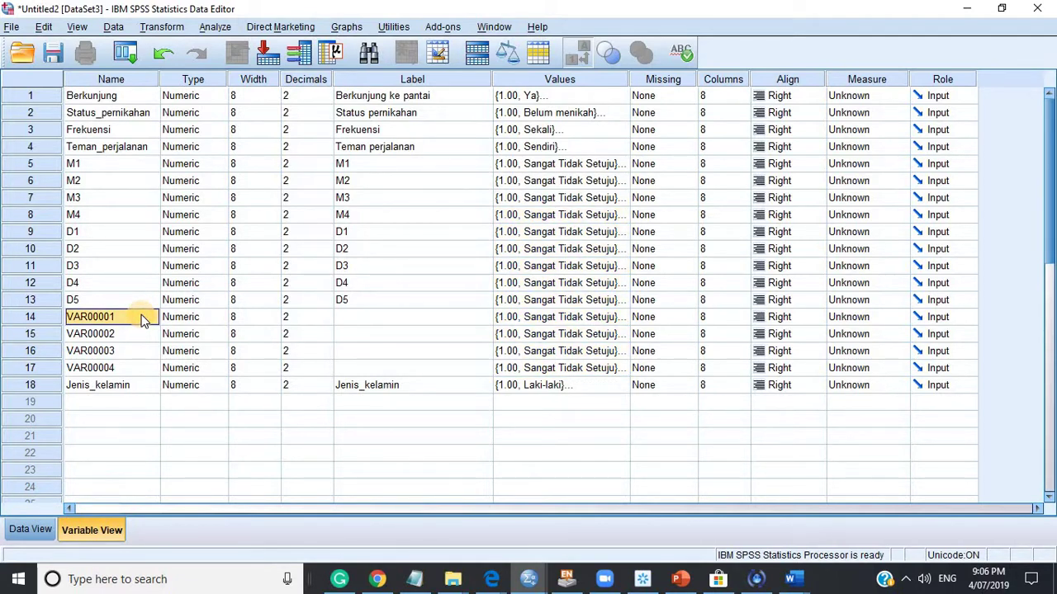
key("BackSpace")
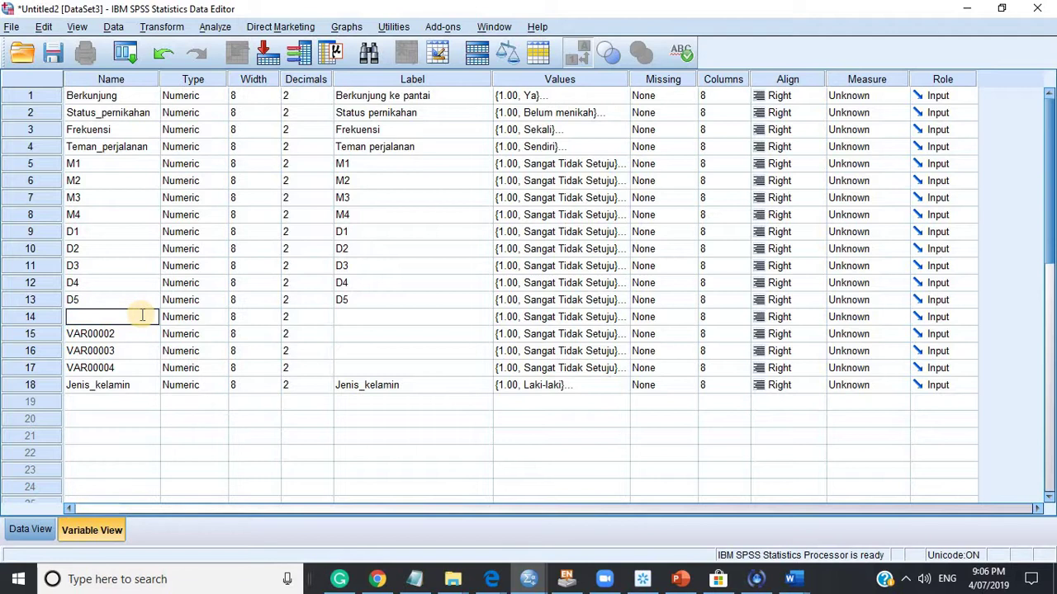
type("N1")
key("Return")
type("n")
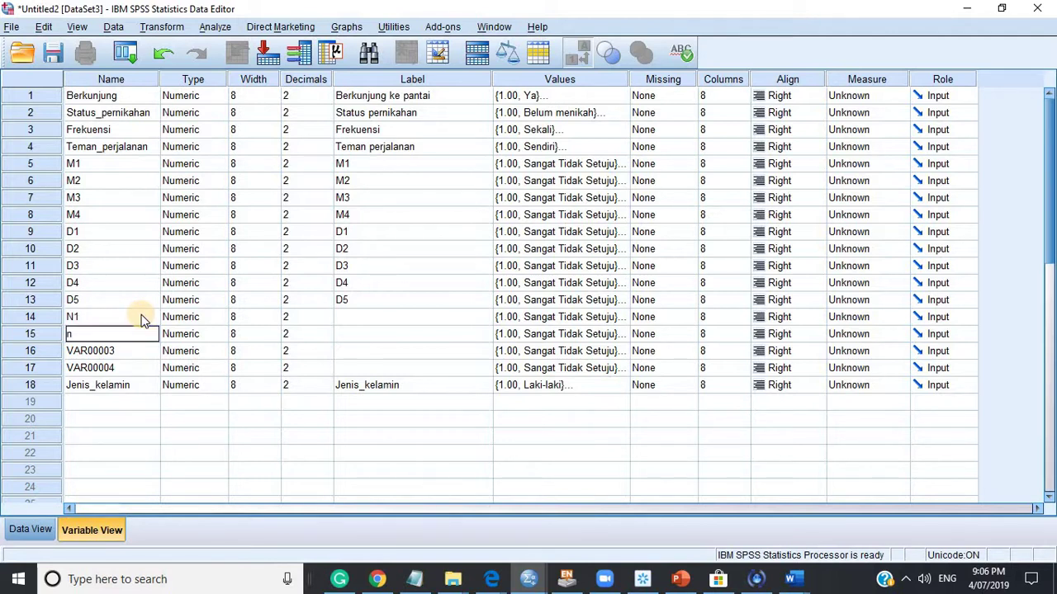
key("BackSpace")
type("N2")
key("Return")
Rename the variables VAR00003 and VAR00004 as N3 and N4.
type("N4")
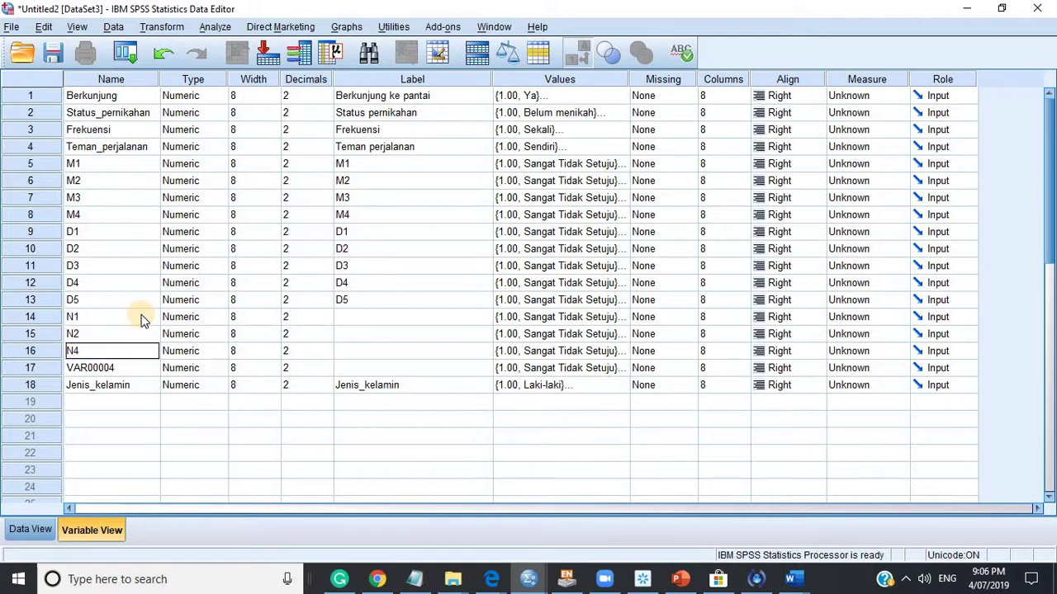
key("BackSpace")
type("3")
key("Return")
type("B")
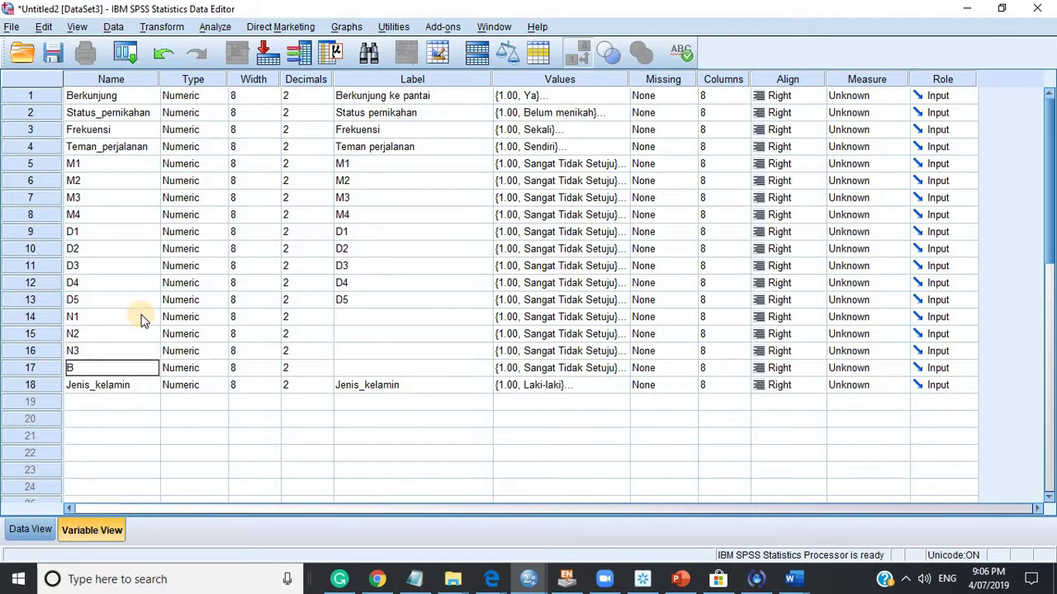
key("BackSpace")
type("N4")
Copy the names N1 to N4 into the variable labels of the same four rows.
left_click_drag(116, 315, 113, 364)
key("ctrl+c")
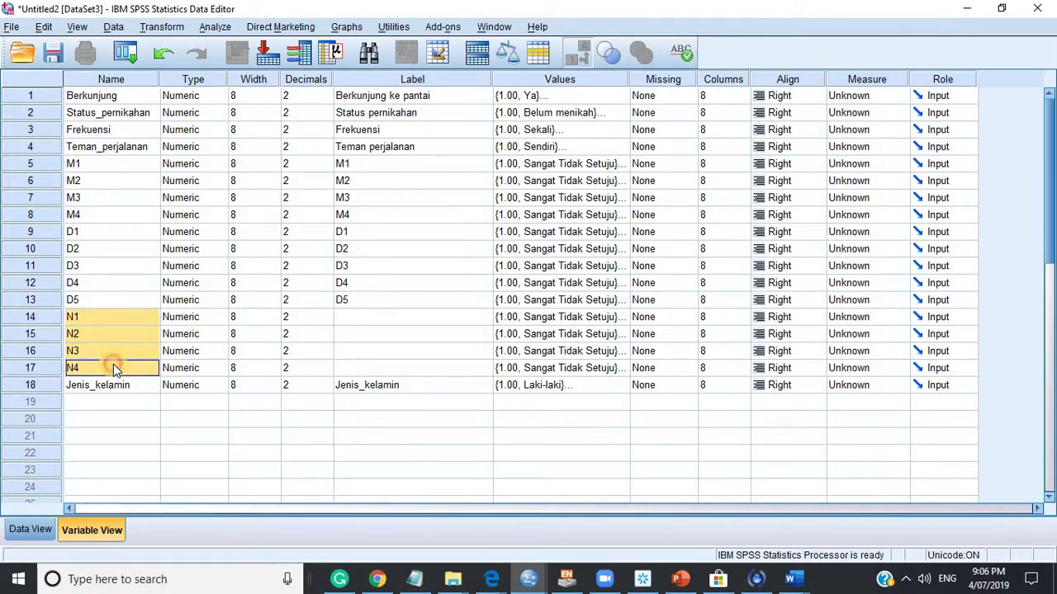
left_click_drag(370, 318, 373, 365)
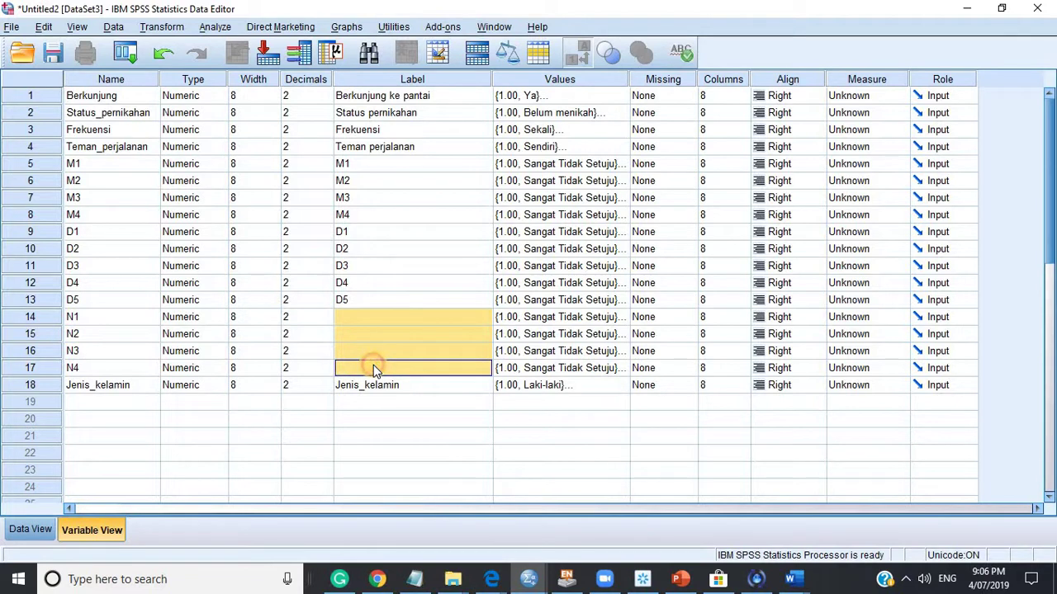
key("ctrl+v")
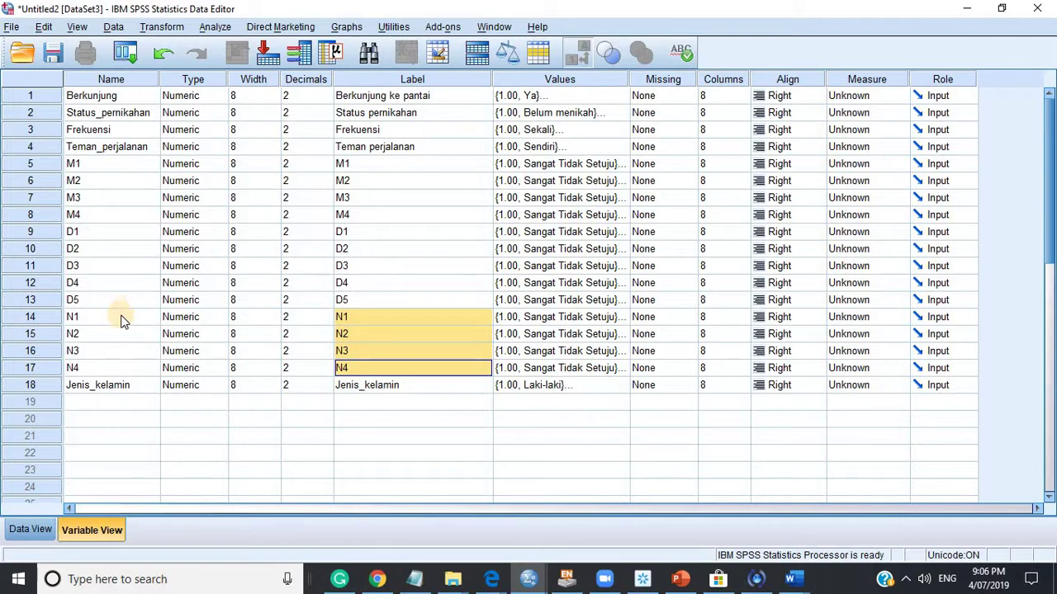
left_click(120, 319)
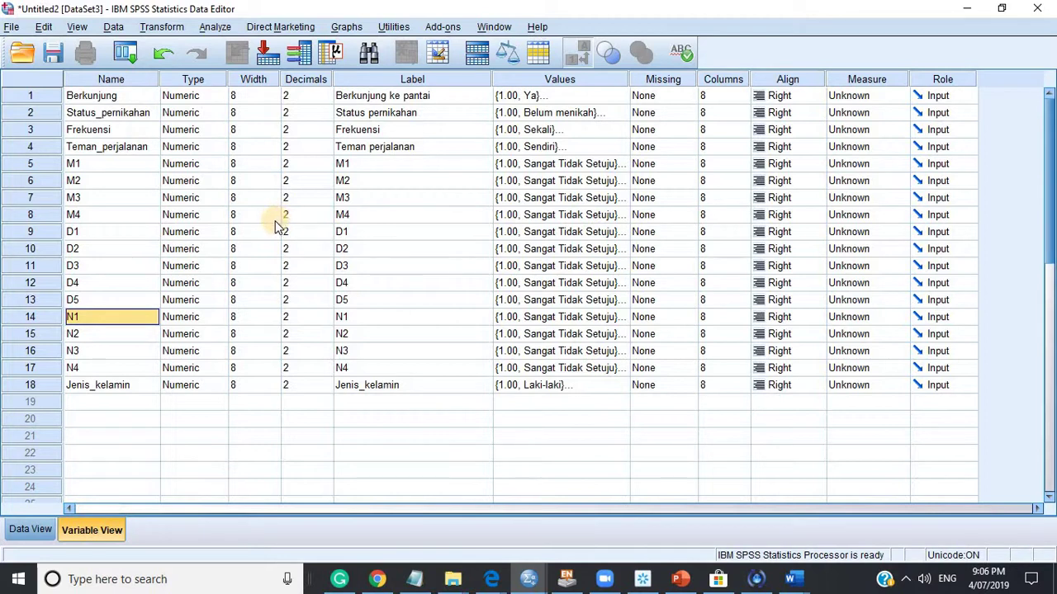
left_click(101, 403)
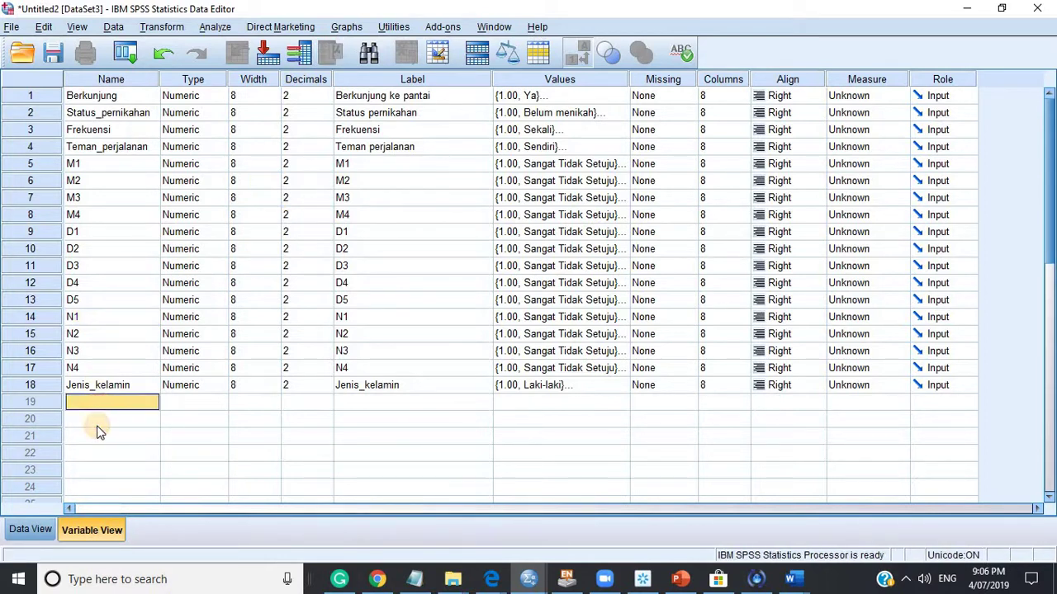
key("Down")
key("Down")
key("Down")
key("Down")
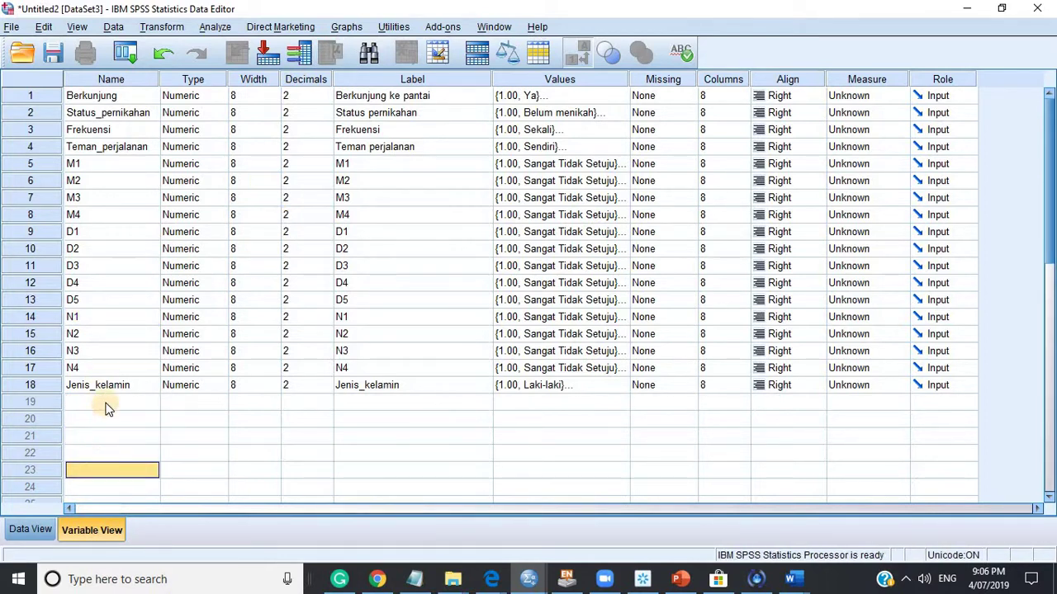
left_click(104, 405)
left_click(94, 436)
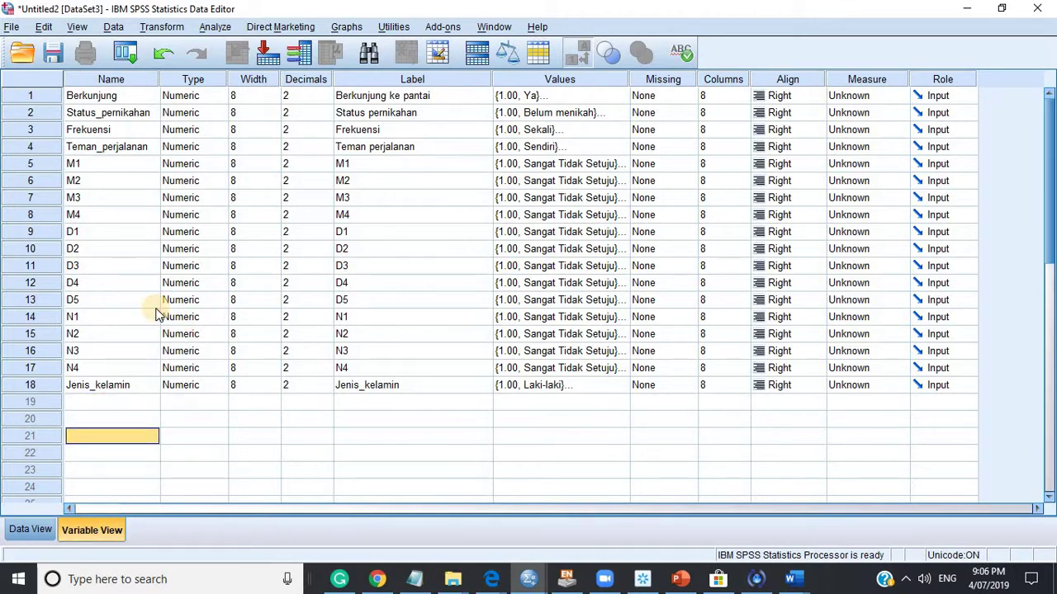
left_click(20, 529)
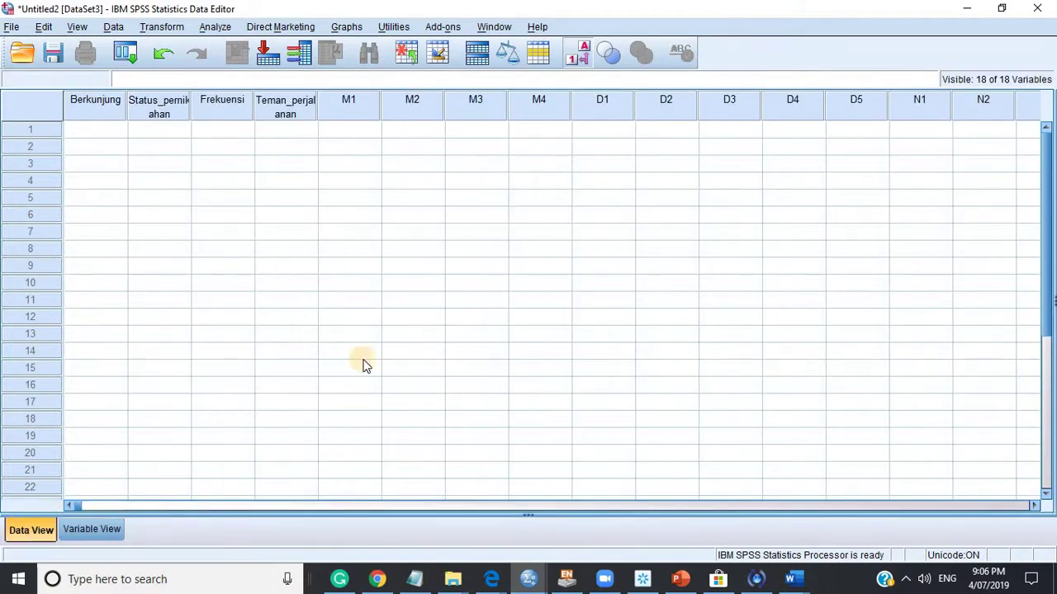
left_click(107, 539)
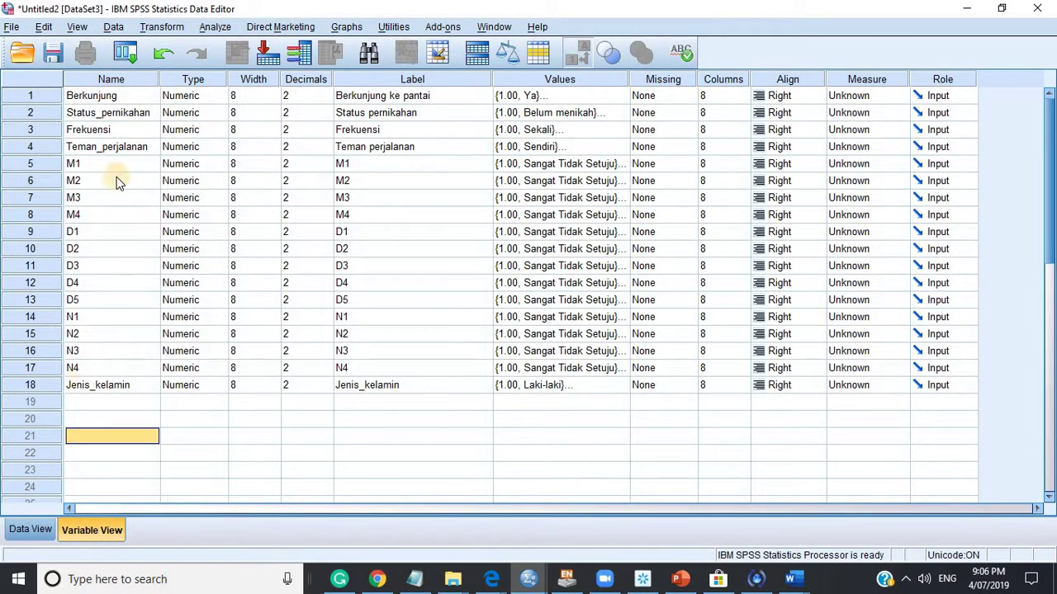
Switch to the data grid and set Berkunjung to Ya for the first case.
left_click(30, 535)
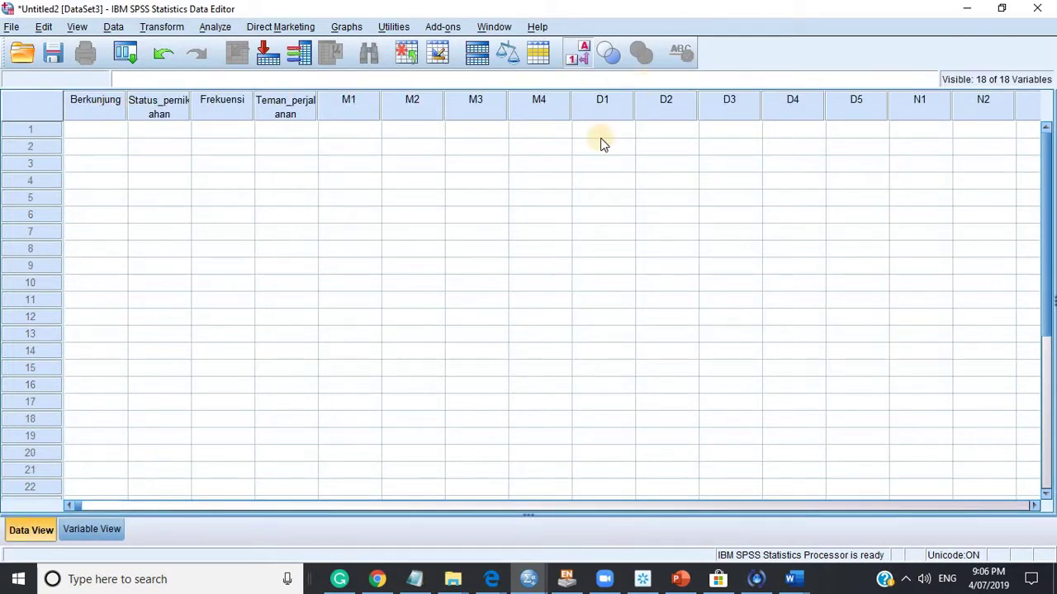
left_click(97, 505)
left_click_drag(79, 503, 66, 525)
left_click(108, 133)
left_click(118, 131)
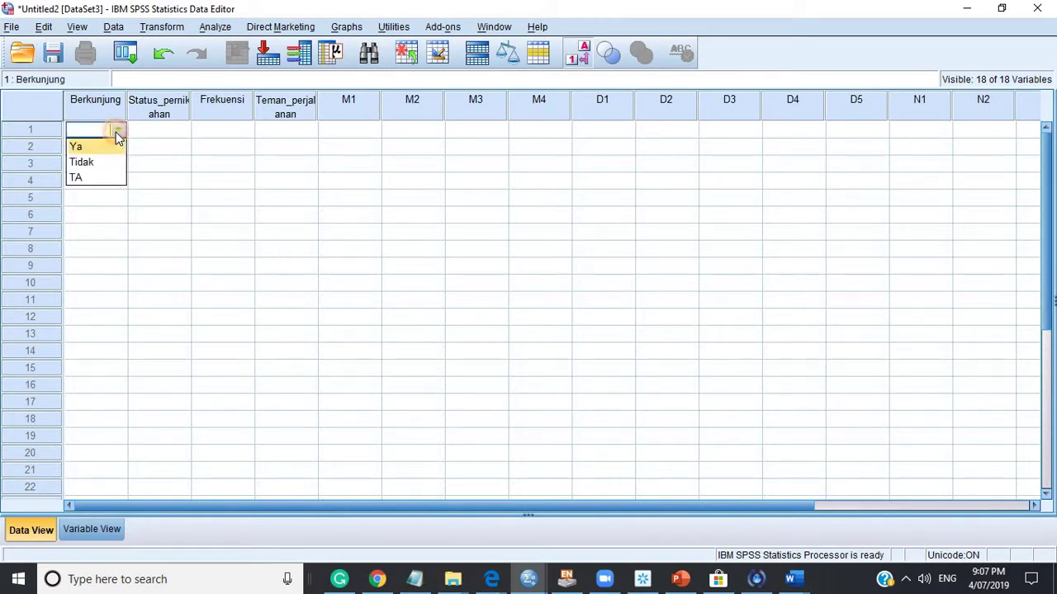
left_click(118, 130)
left_click(99, 129)
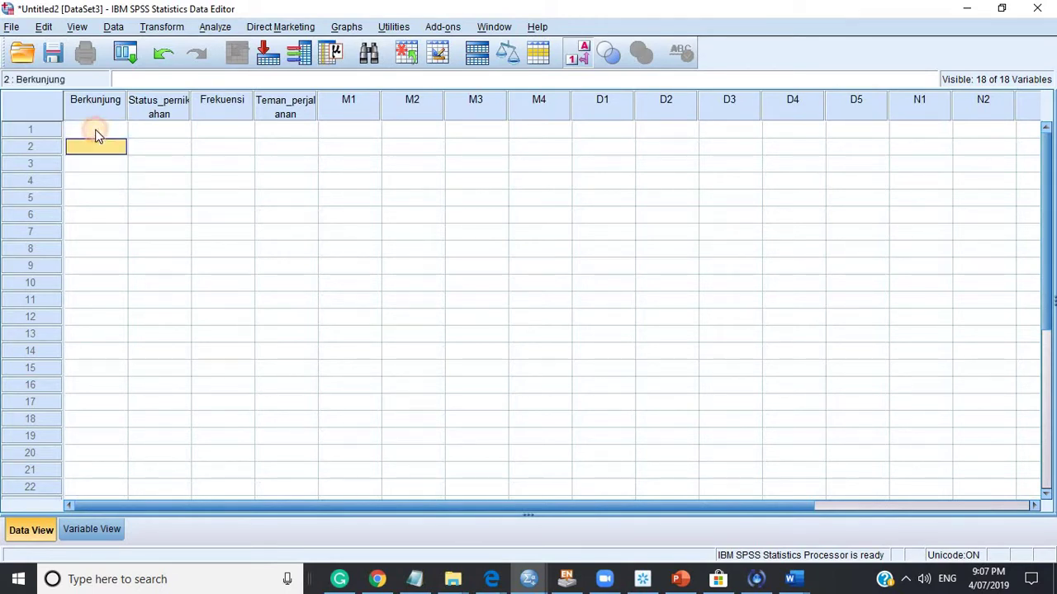
left_click(123, 131)
left_click(122, 130)
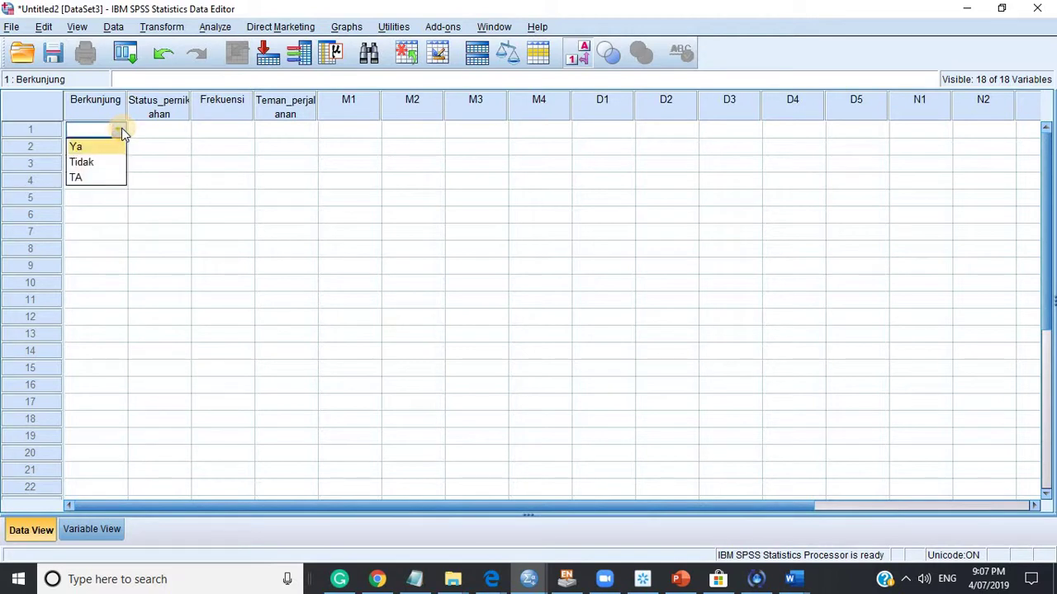
left_click(120, 131)
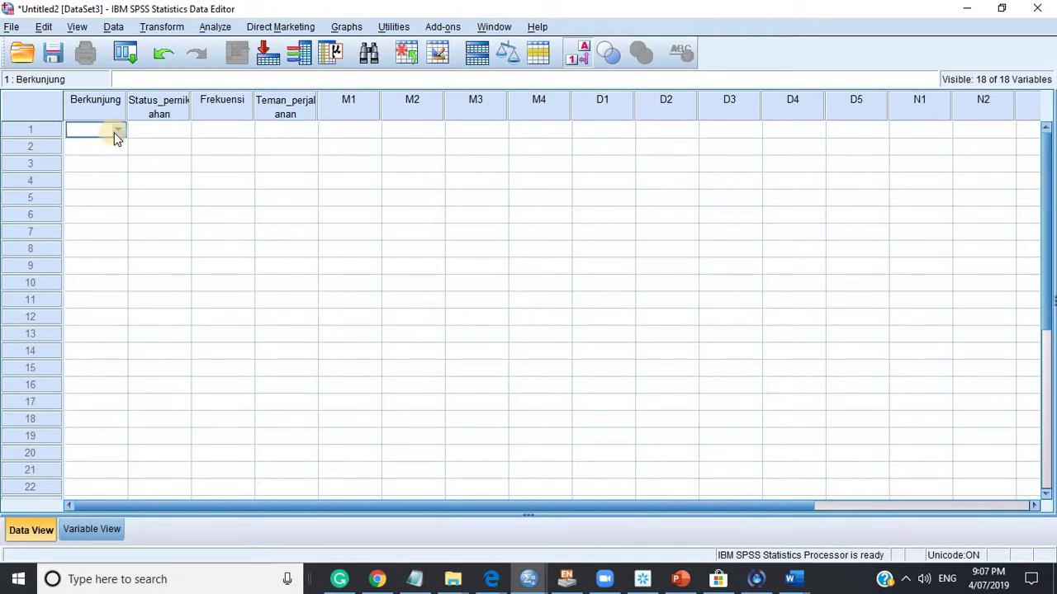
left_click(119, 131)
left_click(99, 147)
left_click(97, 159)
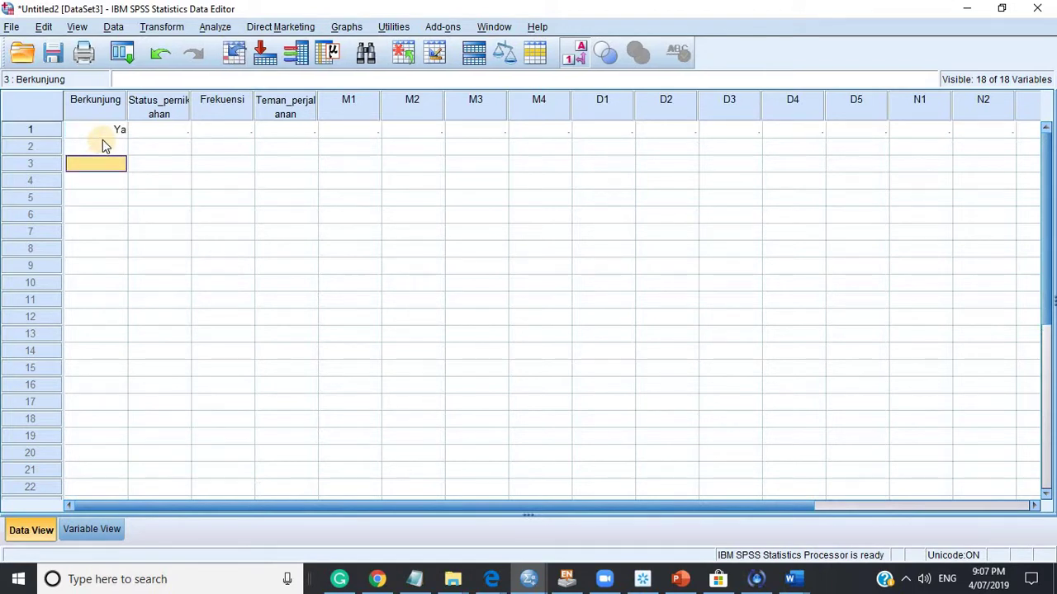
Set Status_pernikahan to Menikah for the first case.
left_click(171, 132)
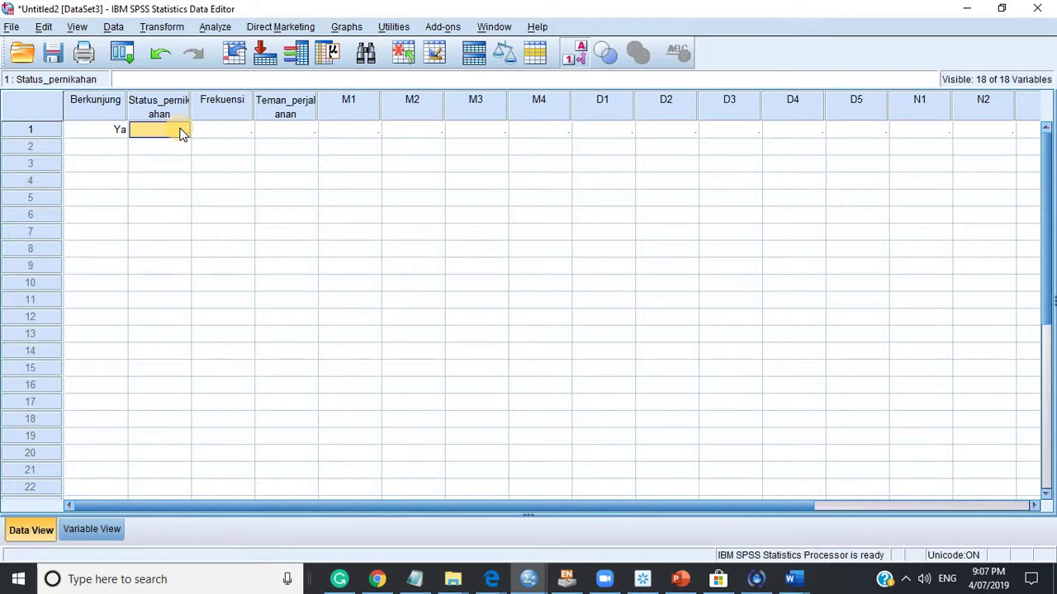
left_click(182, 133)
left_click(182, 130)
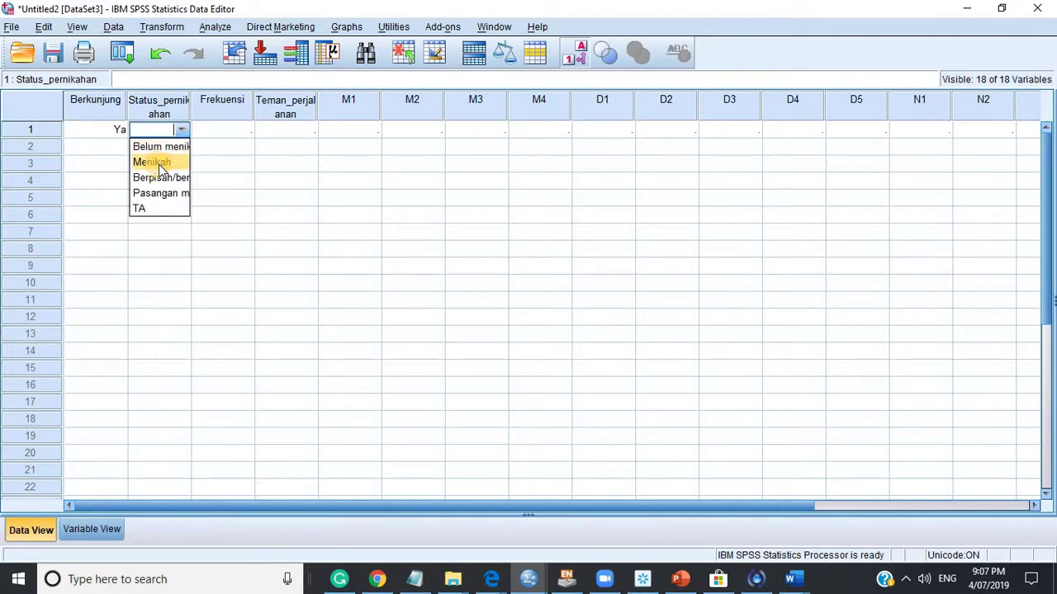
left_click(161, 163)
left_click(164, 158)
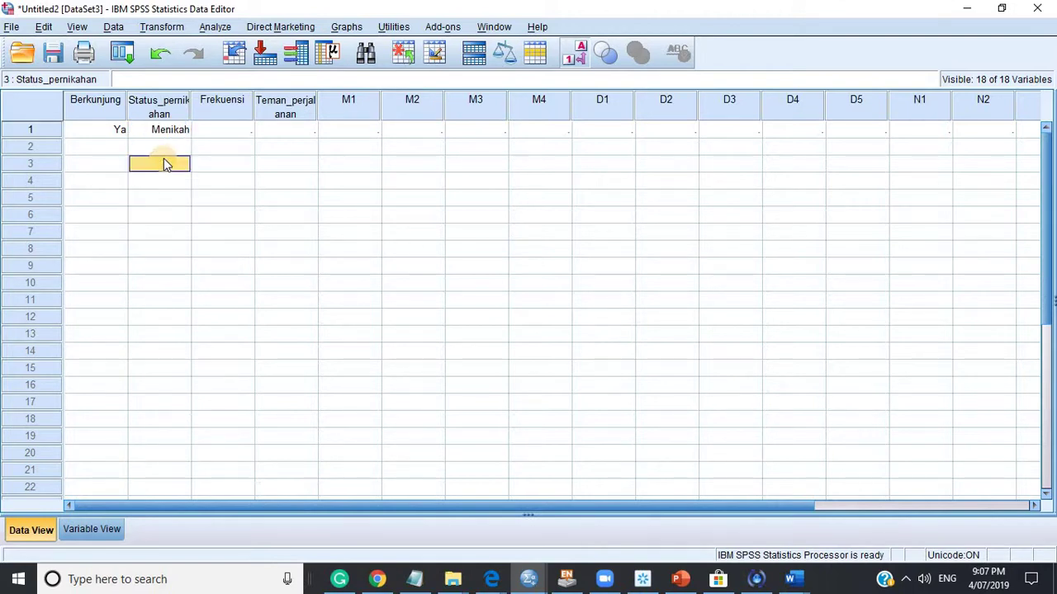
Set Frekuensi to Tiga kali for the first case.
left_click(245, 130)
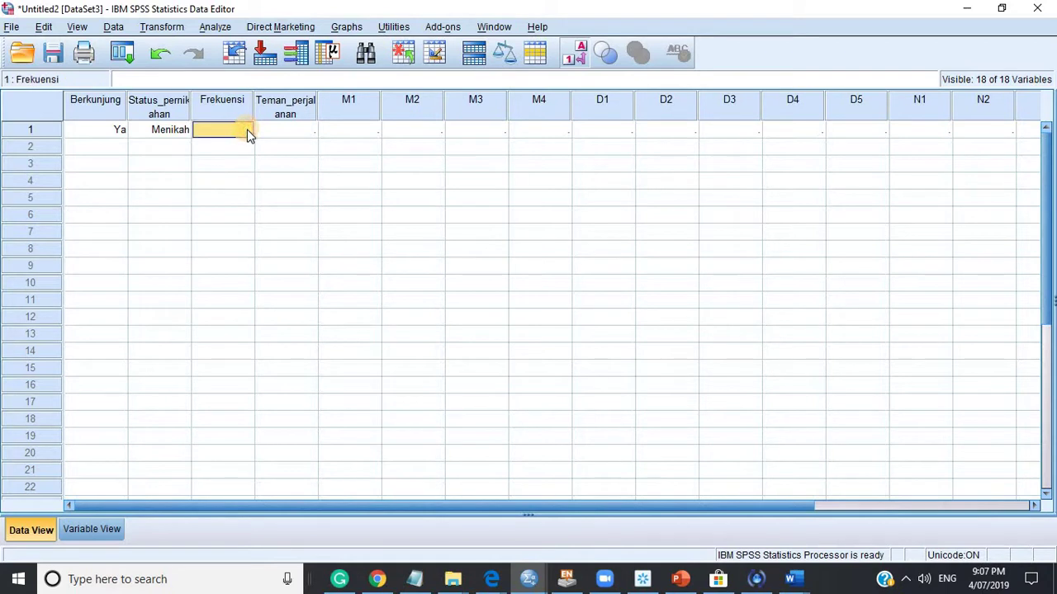
left_click(248, 130)
left_click(250, 129)
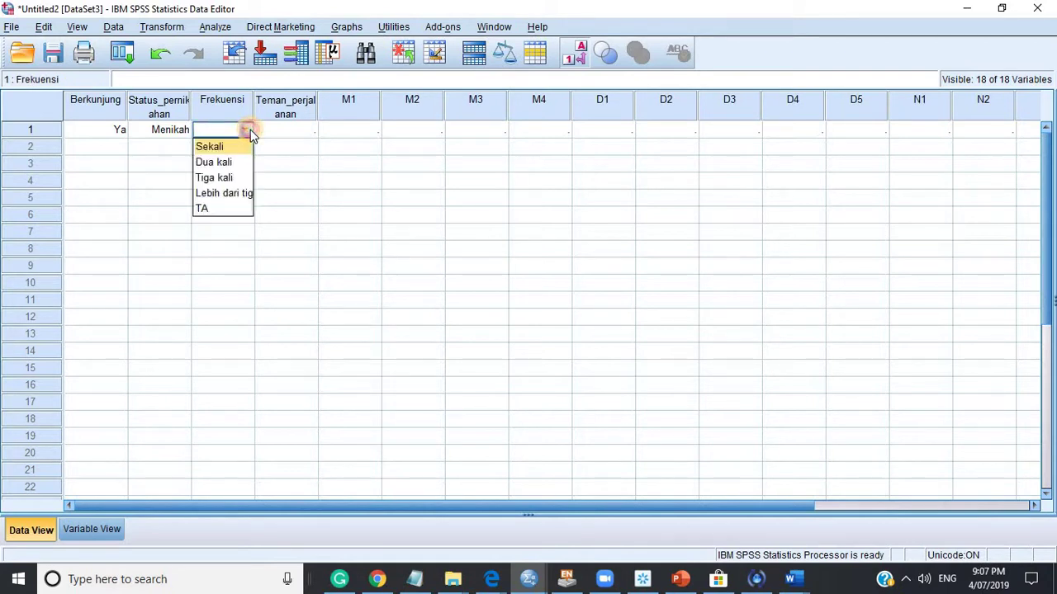
left_click(233, 179)
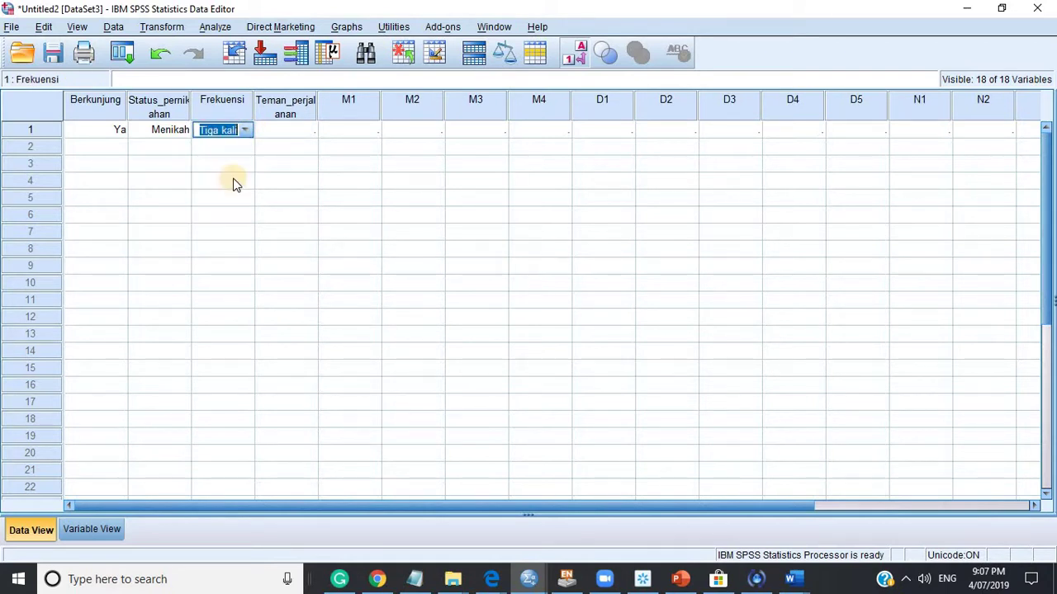
left_click(234, 182)
left_click(234, 147)
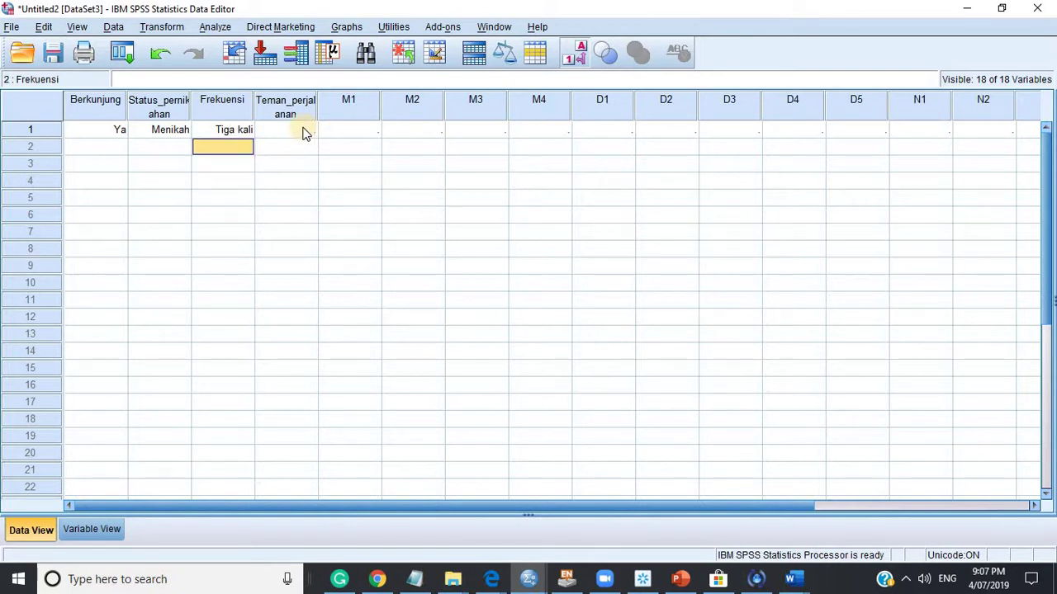
Set Teman_perjalanan to Sendiri for the first case.
left_click(311, 132)
left_click(308, 130)
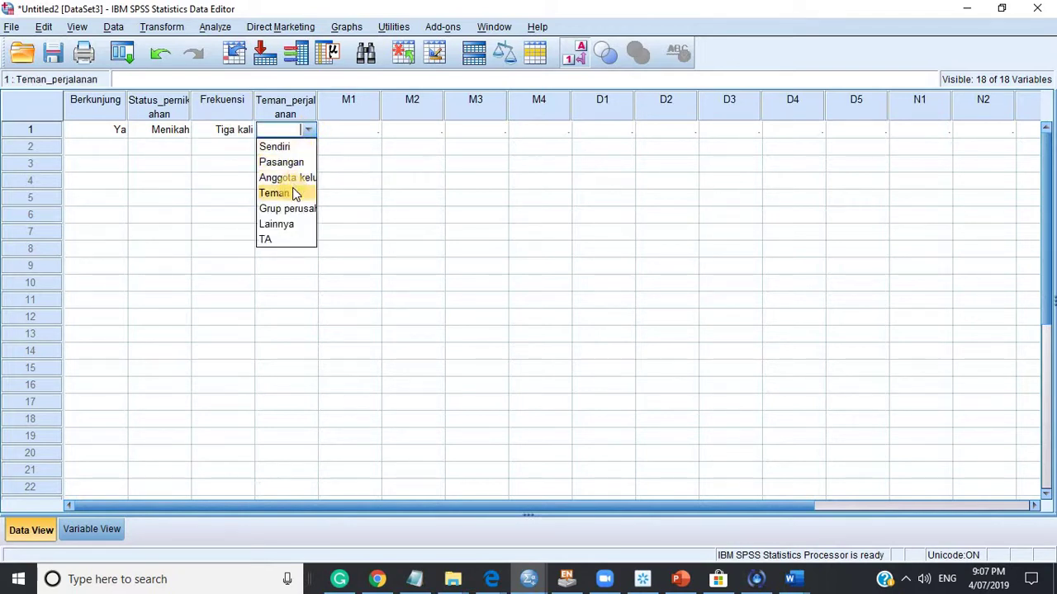
left_click(294, 147)
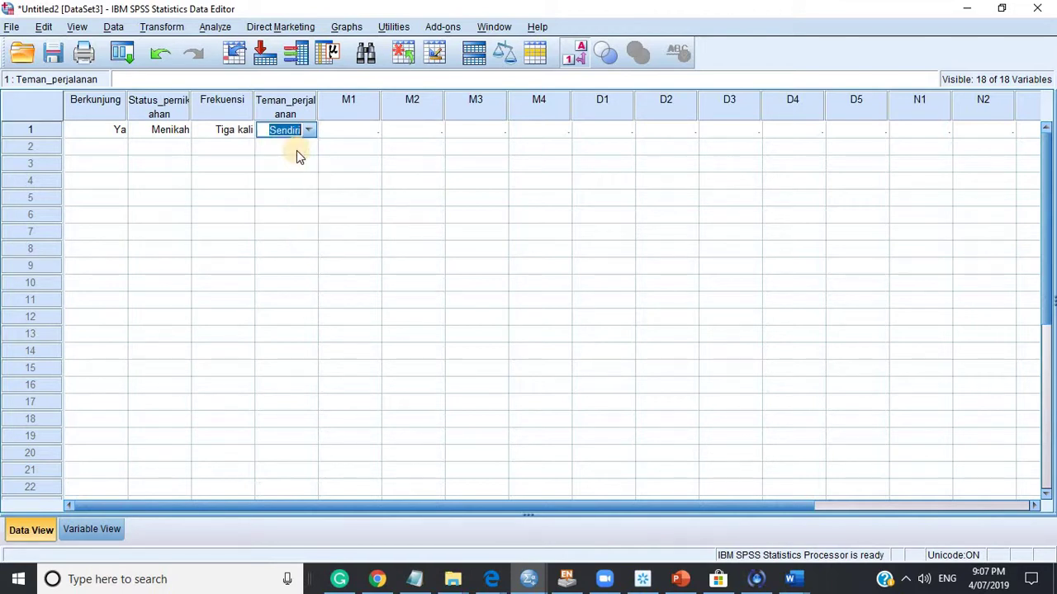
left_click(356, 146)
Set the M1 answer of the first case to Sedikit Tidak Setuju.
left_click(371, 129)
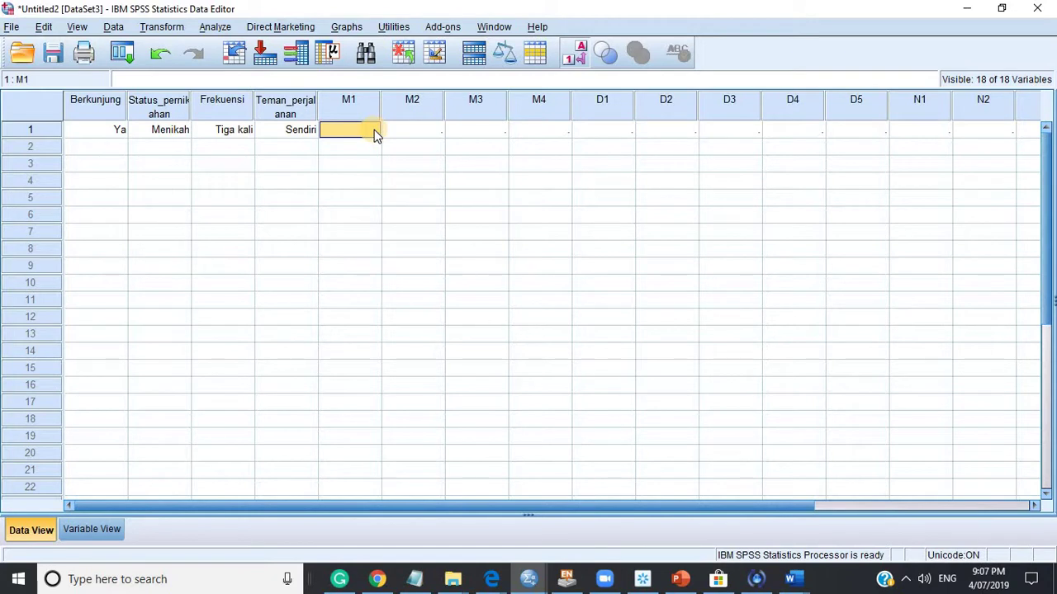
left_click(374, 129)
left_click(373, 130)
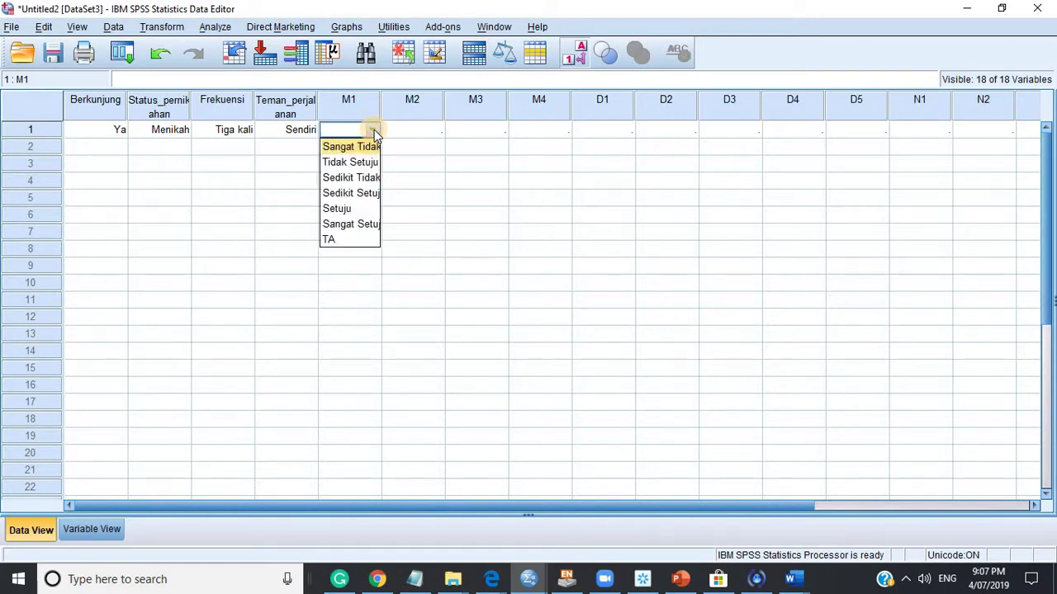
left_click(354, 178)
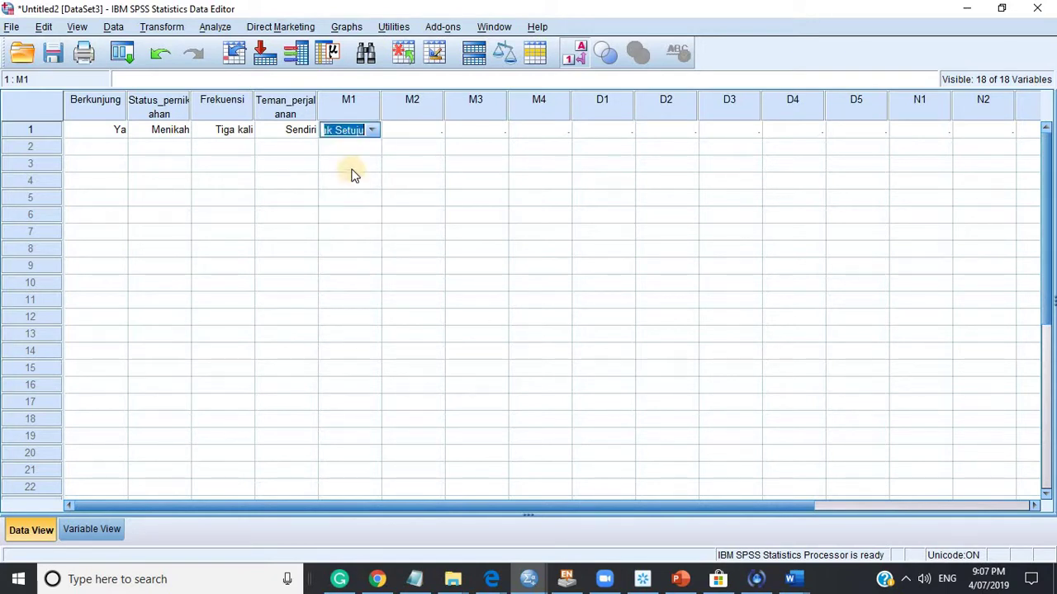
left_click(359, 148)
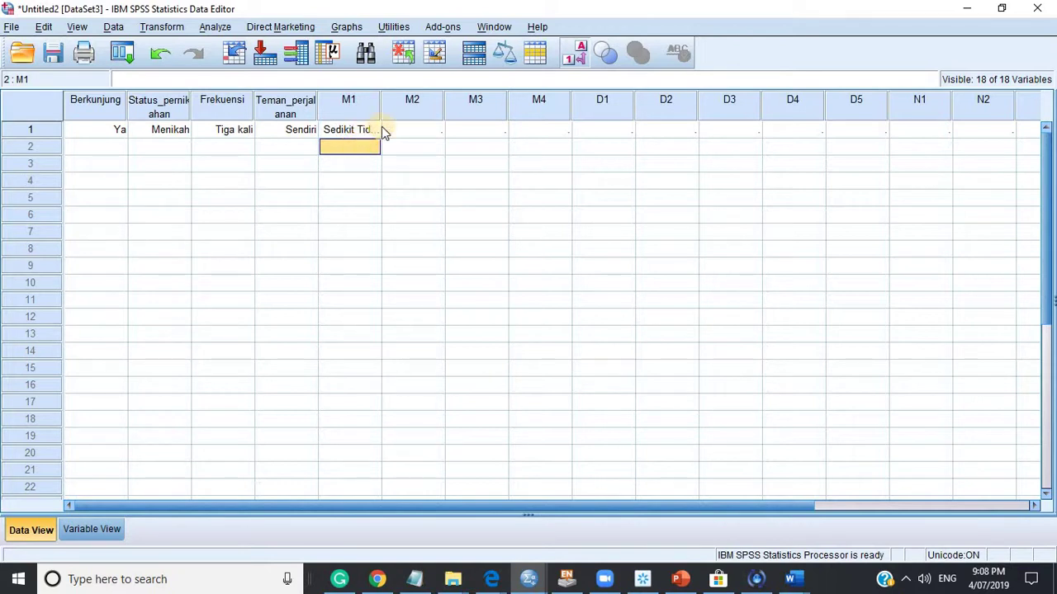
Set both the M2 and M3 answers of the first case to Tidak Setuju.
left_click(440, 132)
left_click(437, 130)
left_click(435, 130)
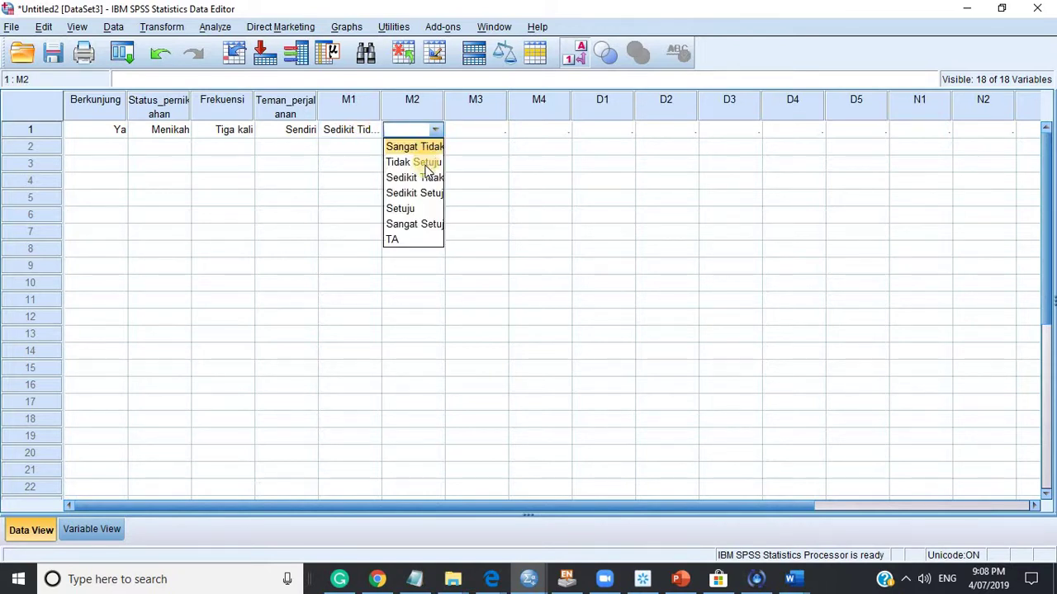
left_click(427, 164)
left_click(504, 132)
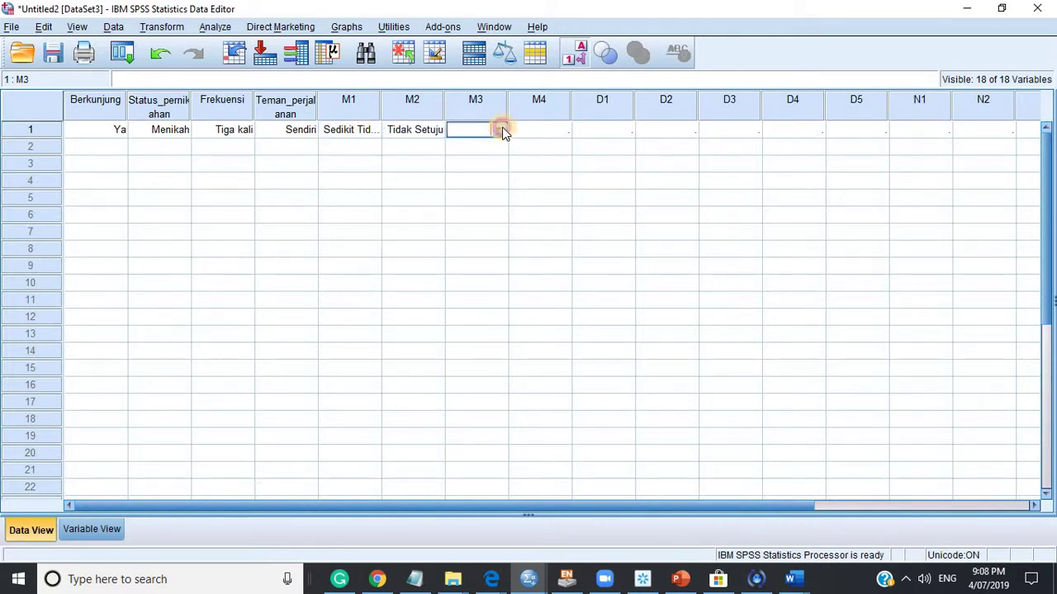
left_click(504, 132)
left_click(490, 164)
Set the M4 answer of the first case to Setuju.
left_click(567, 133)
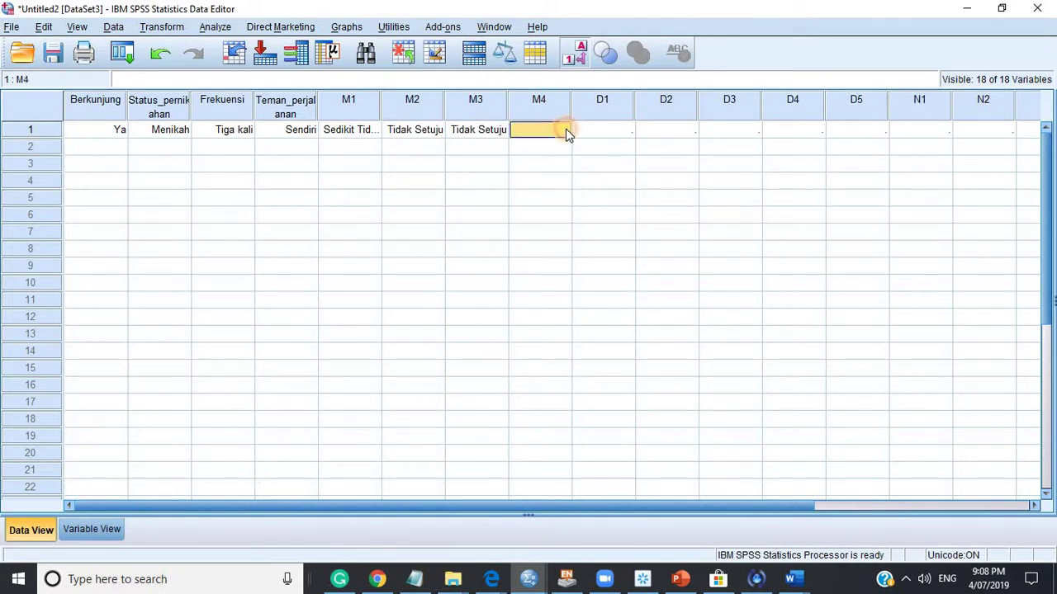
left_click(566, 131)
left_click(564, 129)
left_click(536, 207)
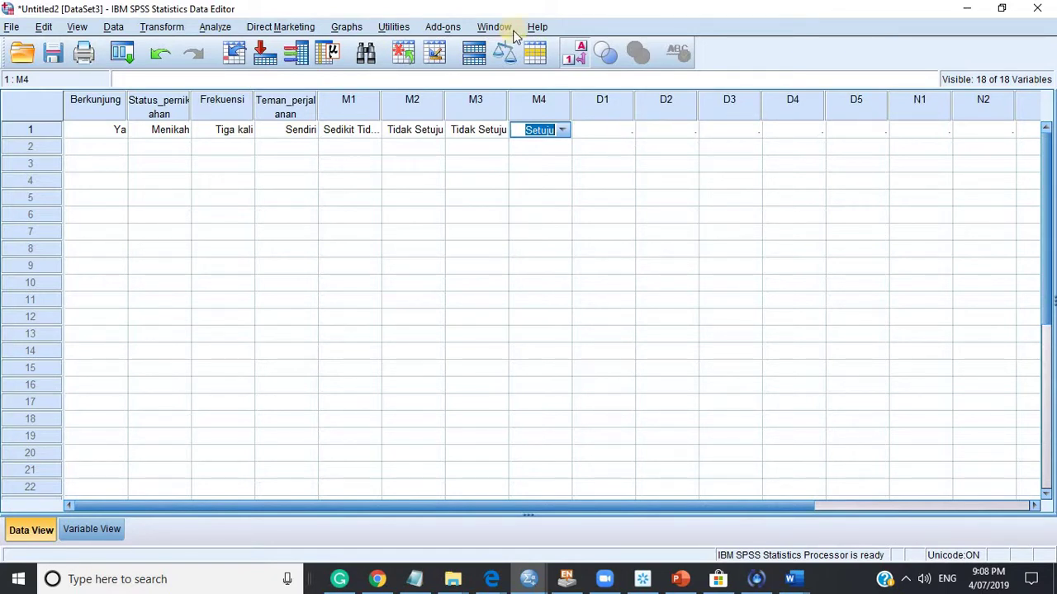
left_click(190, 162)
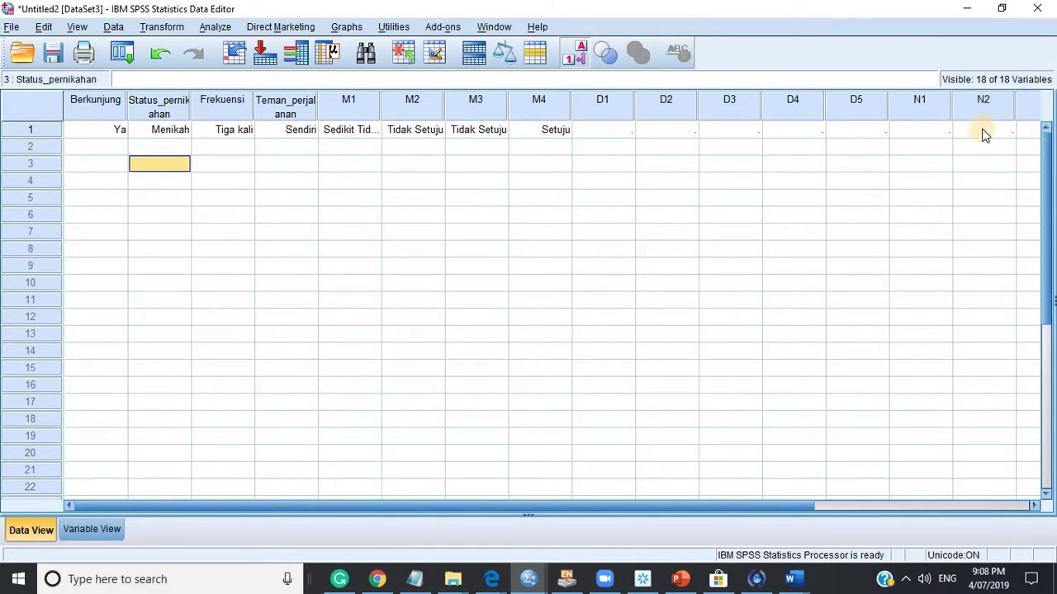
left_click(113, 147)
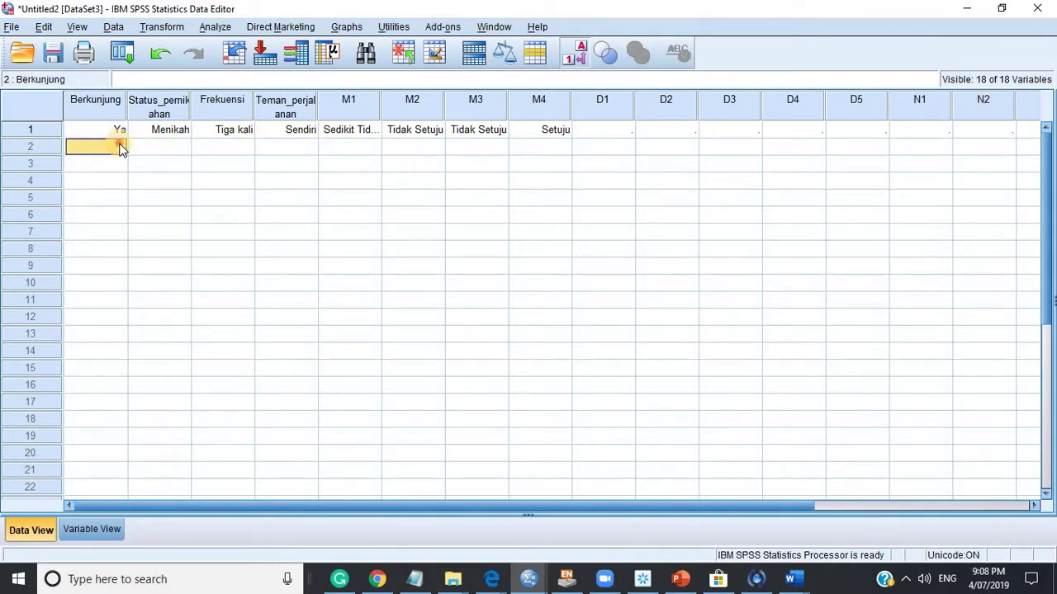
left_click(120, 147)
left_click(120, 146)
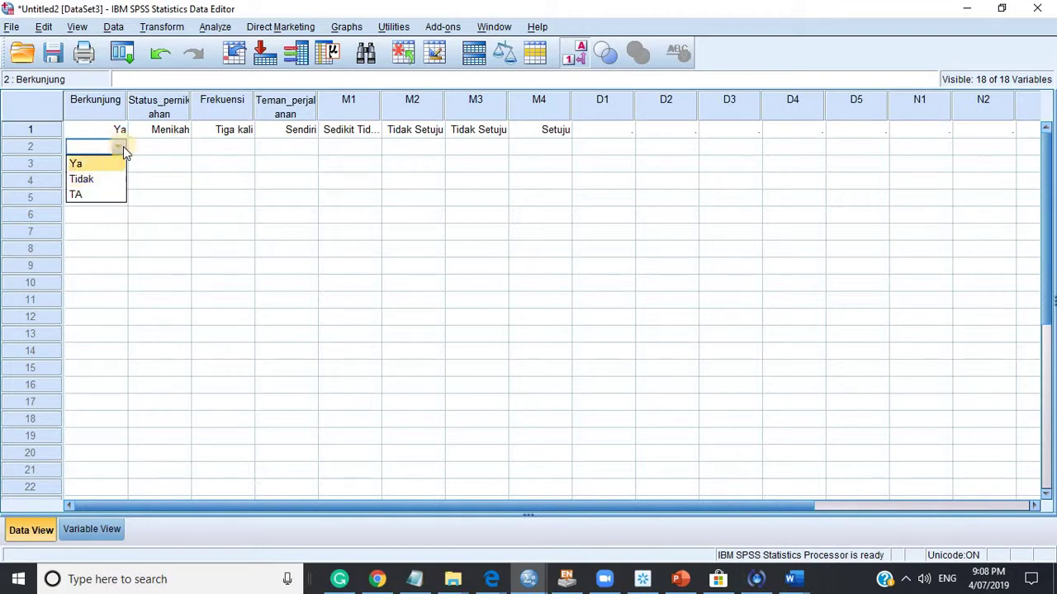
left_click(187, 149)
left_click_drag(345, 152, 417, 131)
left_click(536, 149)
left_click(538, 164)
left_click(539, 146)
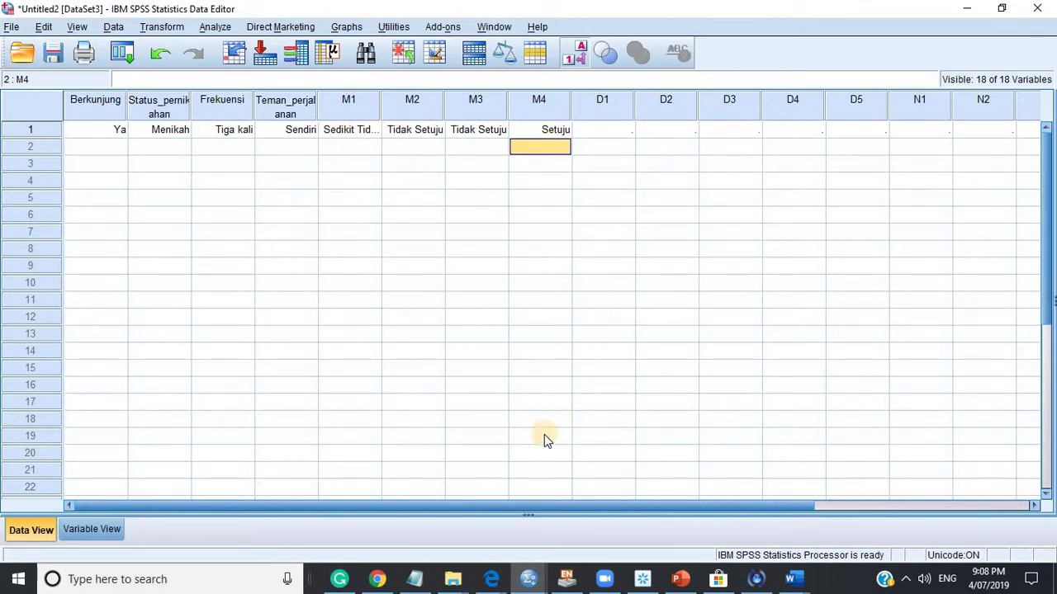
Set the D1 answer of the first case to TA.
left_click(629, 132)
left_click(626, 131)
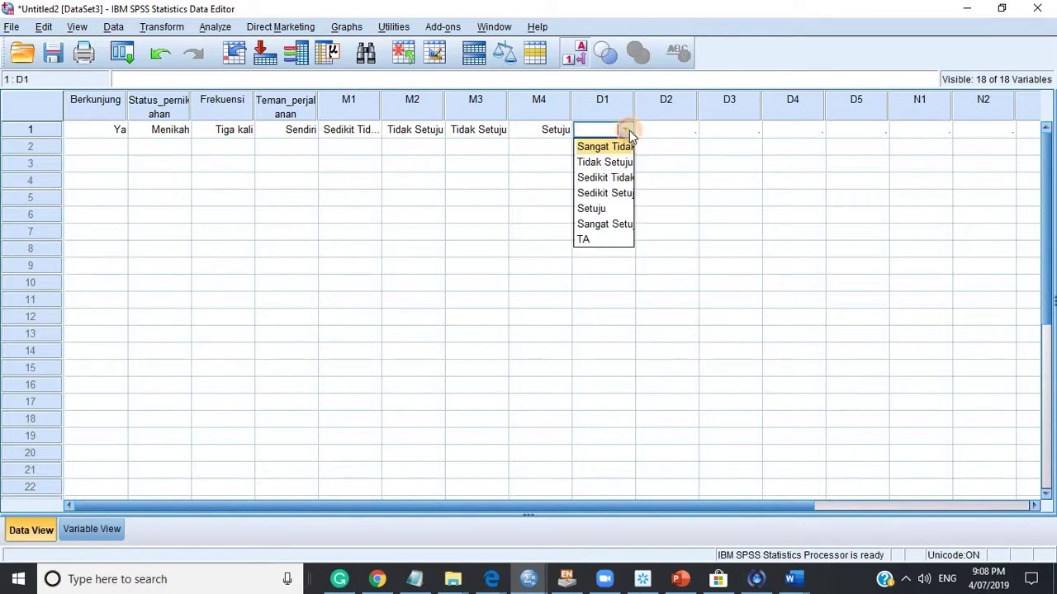
left_click(594, 238)
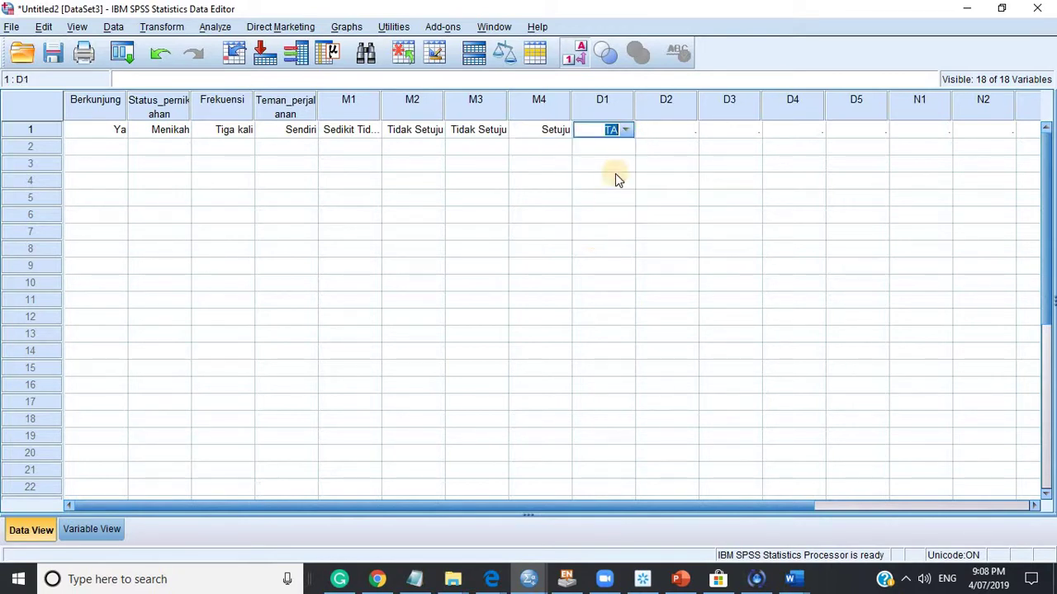
left_click(618, 164)
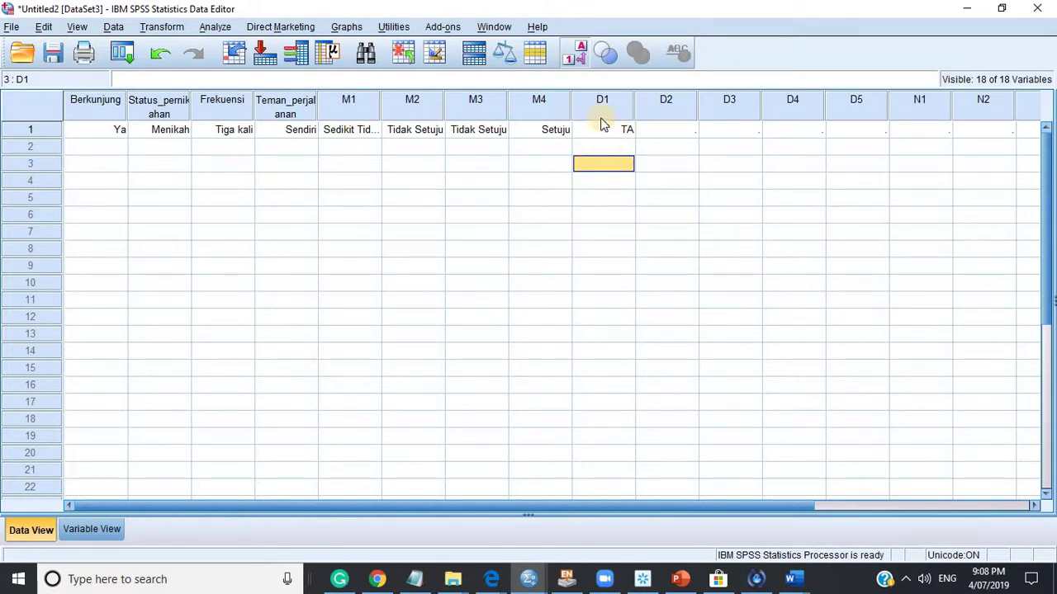
left_click(584, 202)
left_click(611, 133)
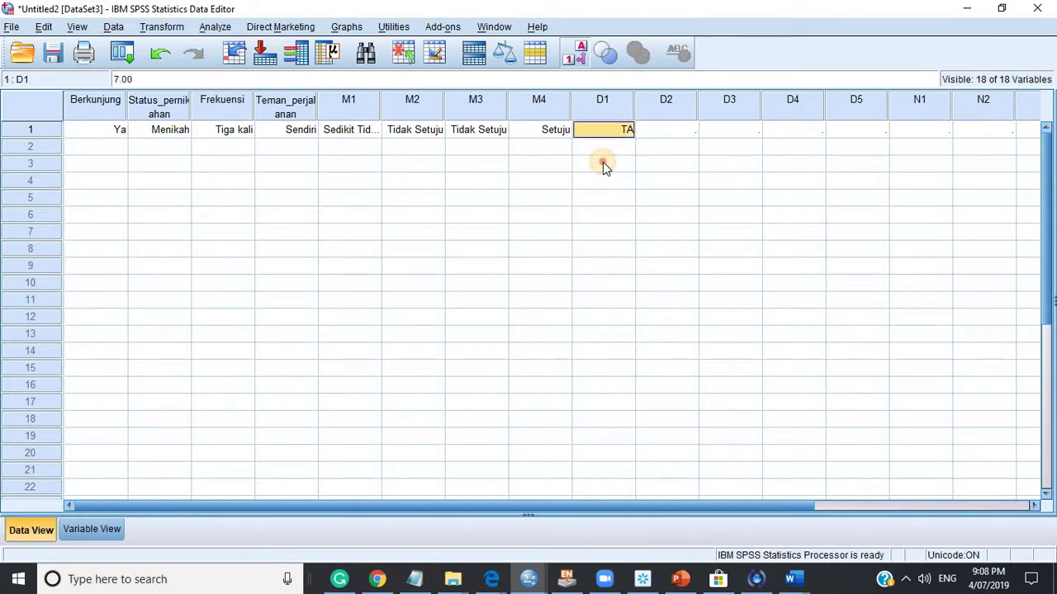
left_click(603, 163)
left_click(607, 133)
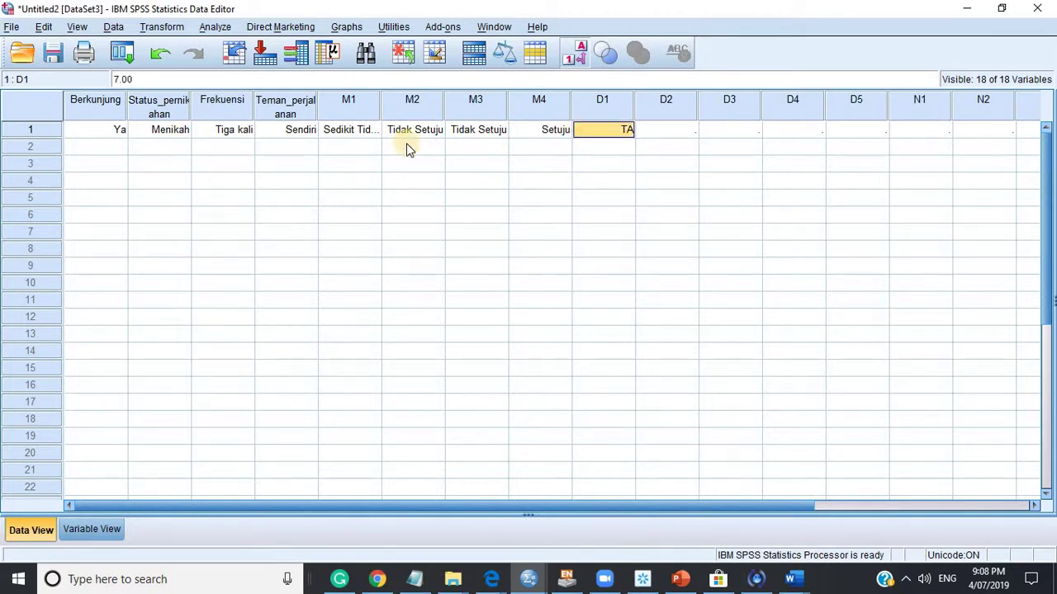
left_click(347, 146)
left_click(351, 132)
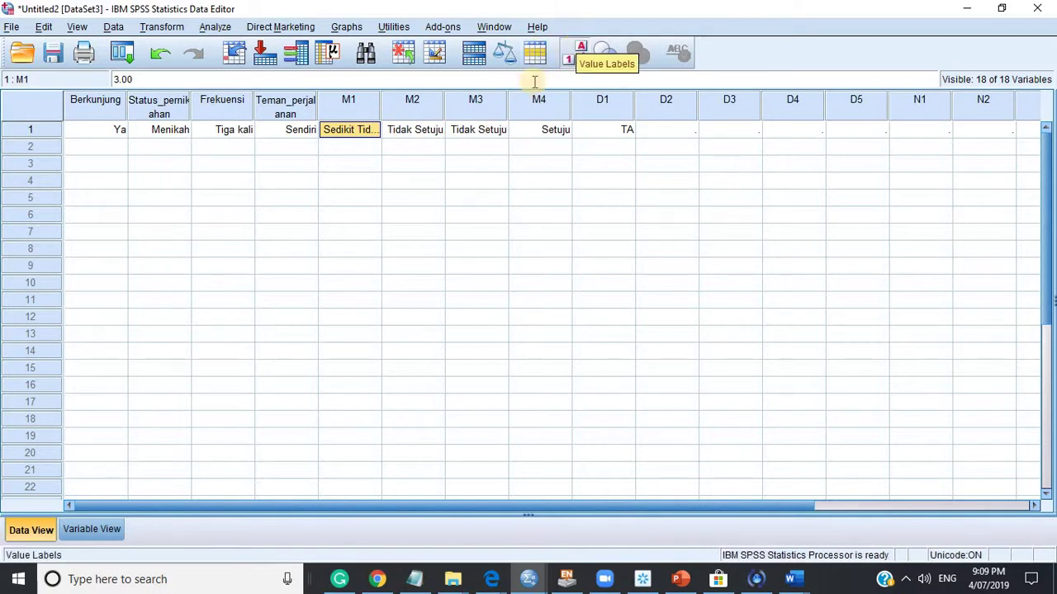
Toggle the first case's answers between numeric codes and value labels to compare them, finishing with the value labels displayed.
left_click(576, 51)
left_click(576, 52)
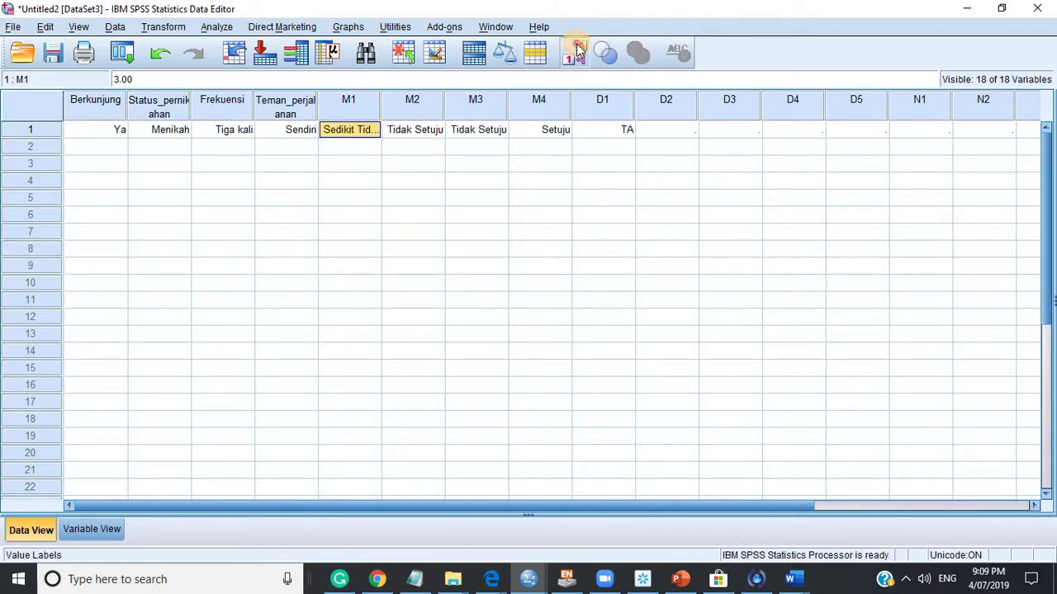
left_click(576, 51)
left_click(576, 52)
left_click(577, 51)
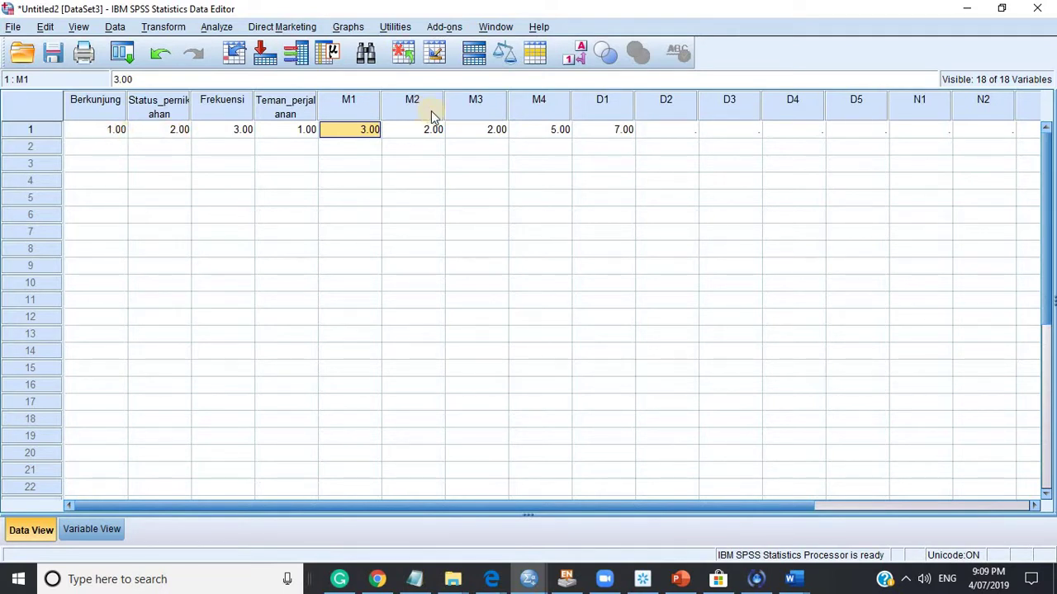
left_click(575, 53)
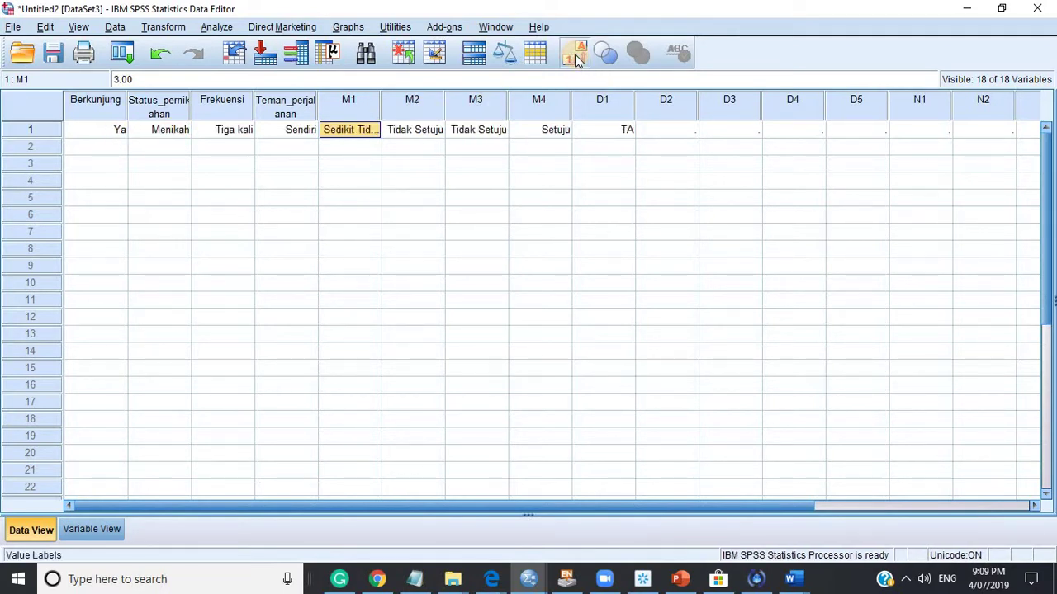
left_click(575, 54)
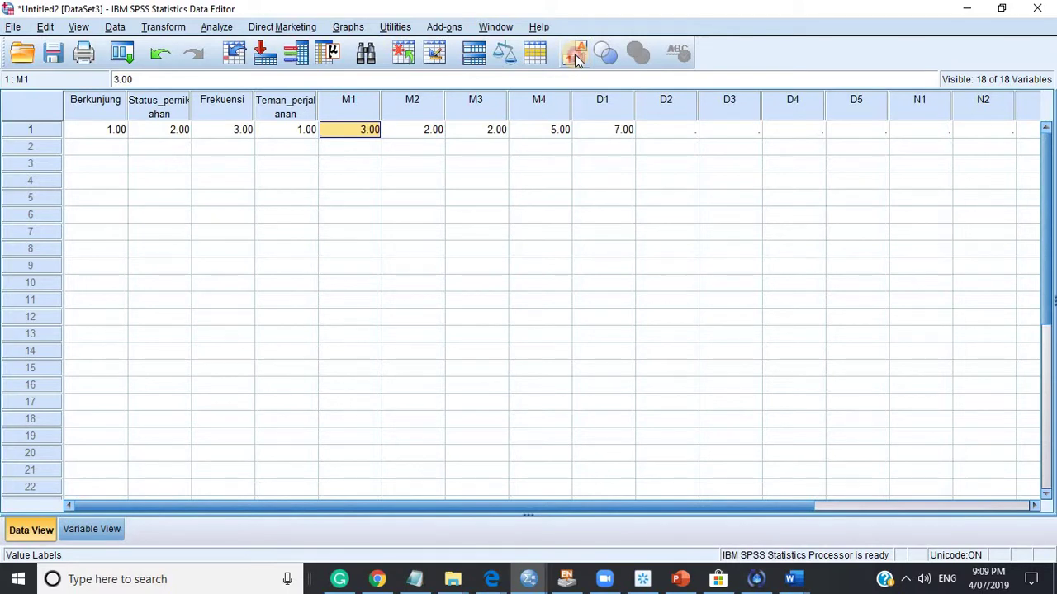
left_click(574, 53)
Review the value labels defined for the Berkunjung variable in Variable View, close them without changes and return to Data View.
left_click(80, 533)
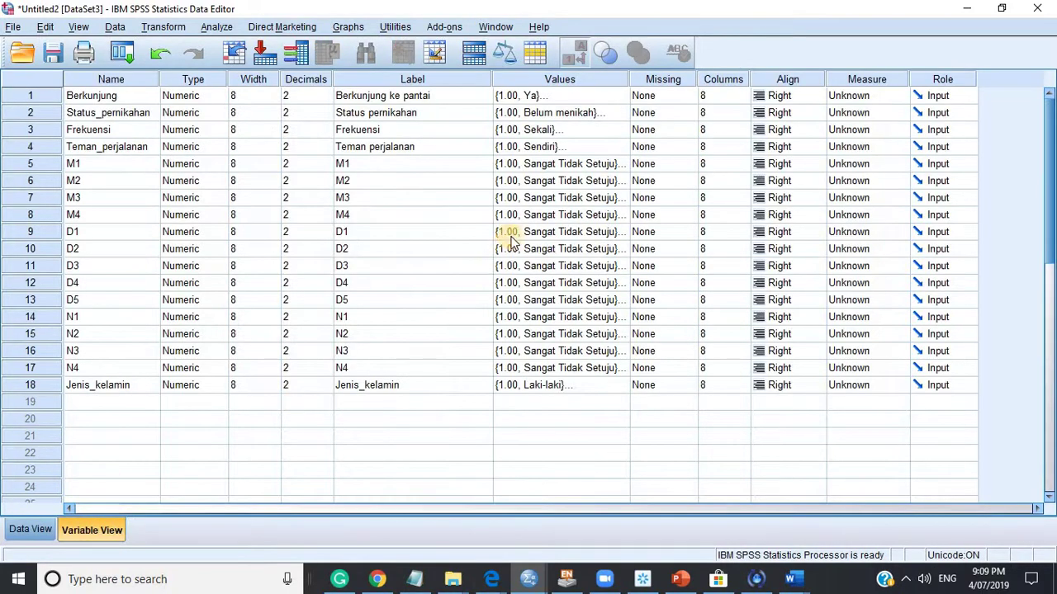
left_click(620, 96)
left_click(621, 96)
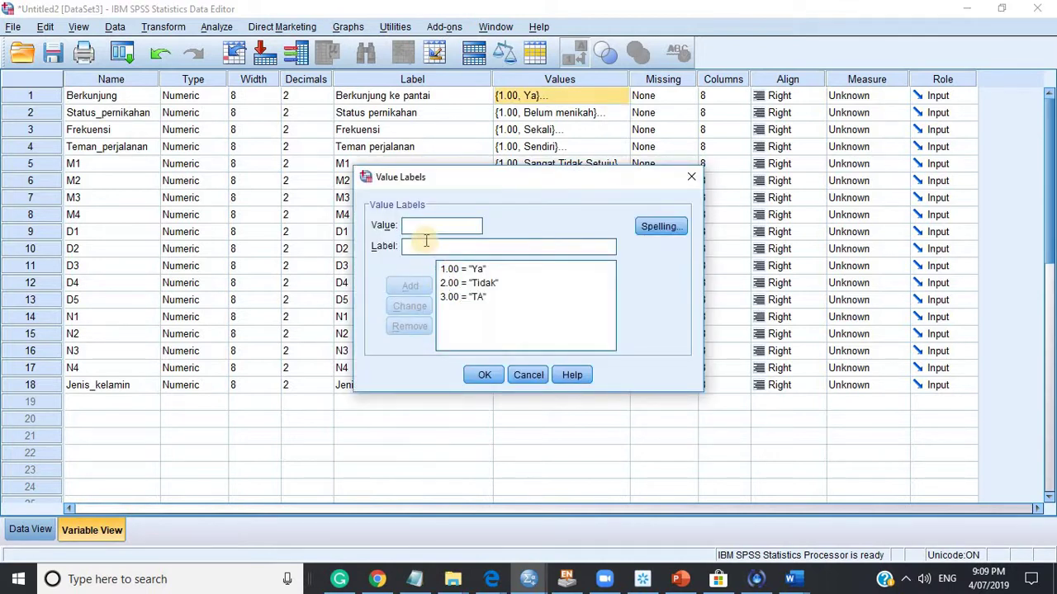
left_click(525, 378)
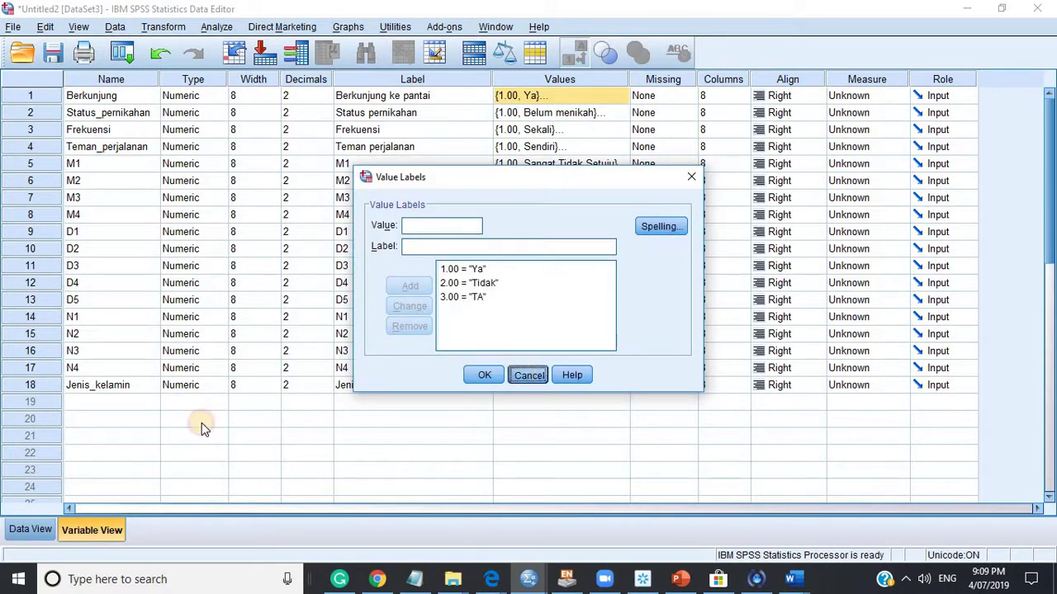
left_click(33, 525)
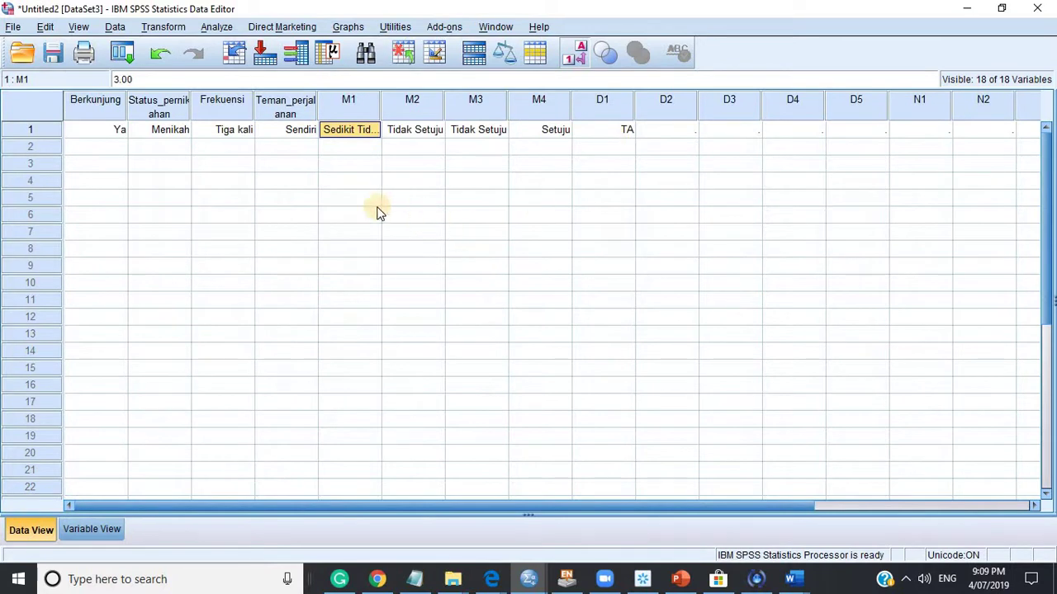